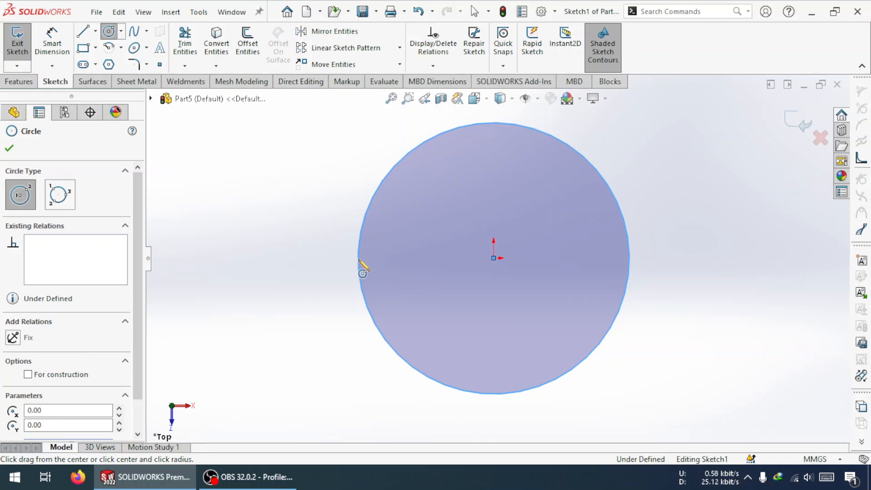
Dimension the circle's diameter and set it to 69 mm
{"action": "left_click", "coordinate": [52, 43]}
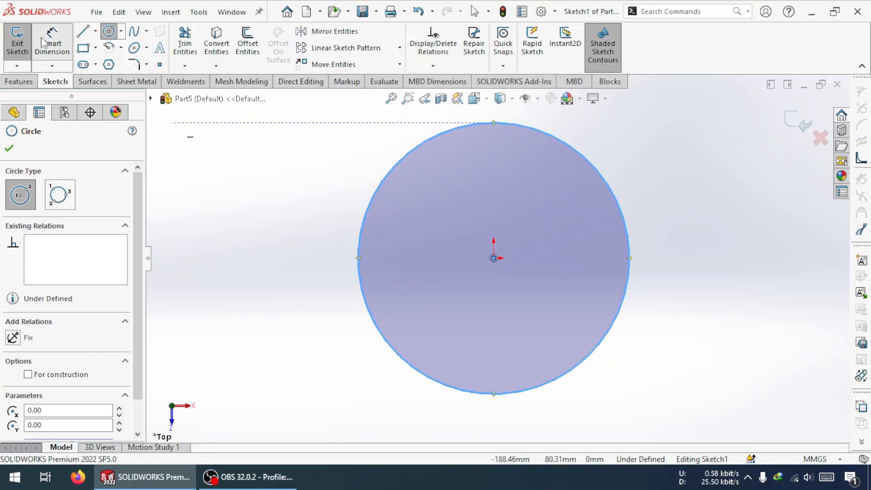
{"action": "left_click", "coordinate": [585, 358]}
{"action": "left_click", "coordinate": [635, 413]}
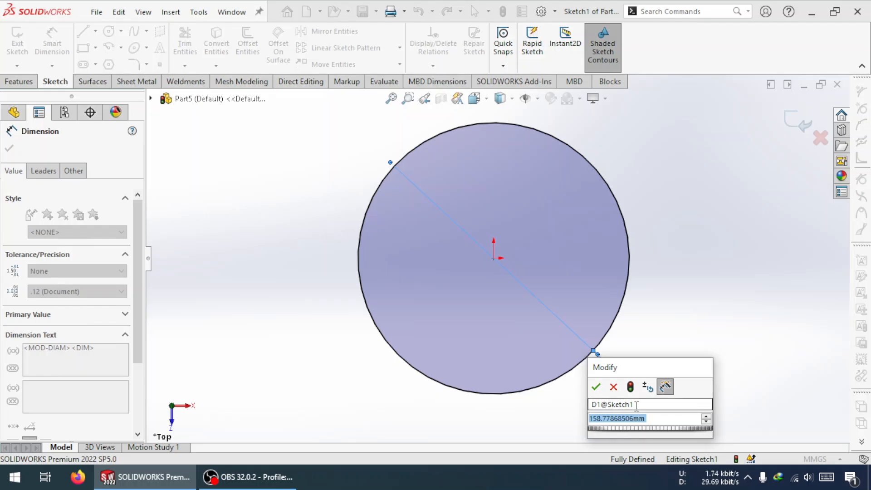
{"action": "type", "text": "60"}
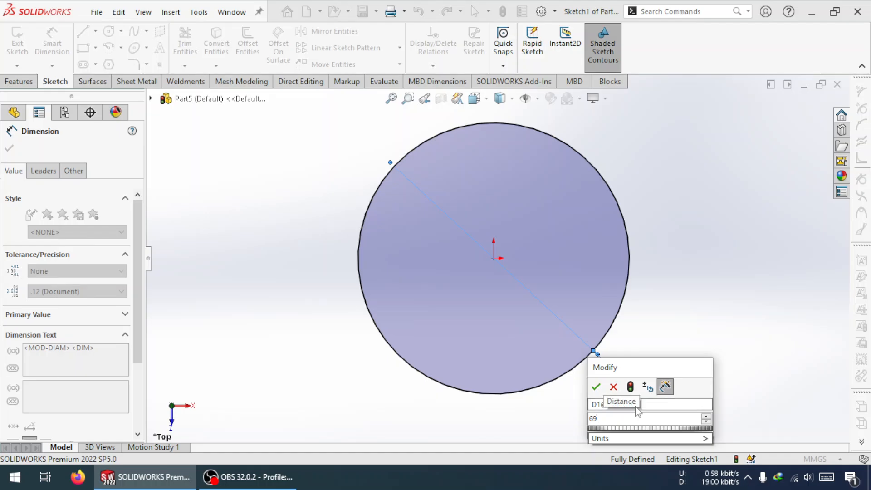
{"action": "key", "text": "Return"}
{"action": "double_click", "coordinate": [657, 401]}
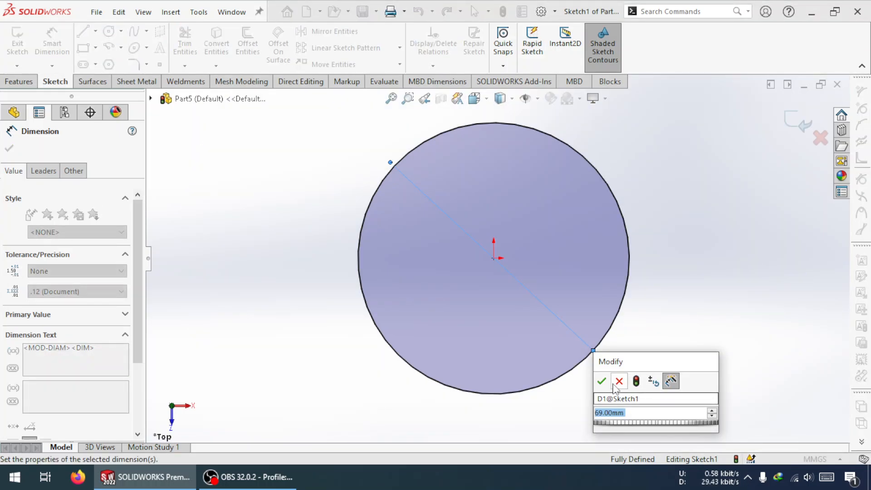
{"action": "type", "text": "69"}
{"action": "key", "text": "Return"}
Switch the circle's diameter dimension to a radius dimension and set the radius to 69 mm
{"action": "left_click", "coordinate": [658, 403]}
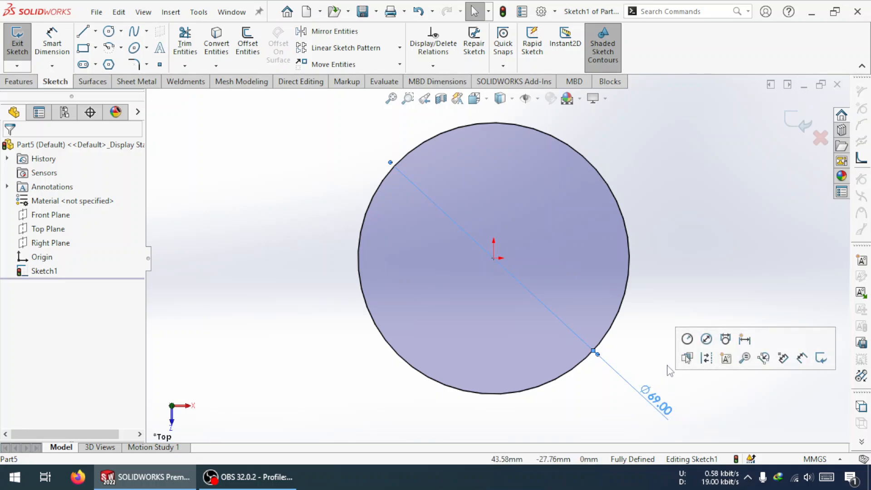
{"action": "left_click", "coordinate": [686, 339]}
{"action": "double_click", "coordinate": [656, 400]}
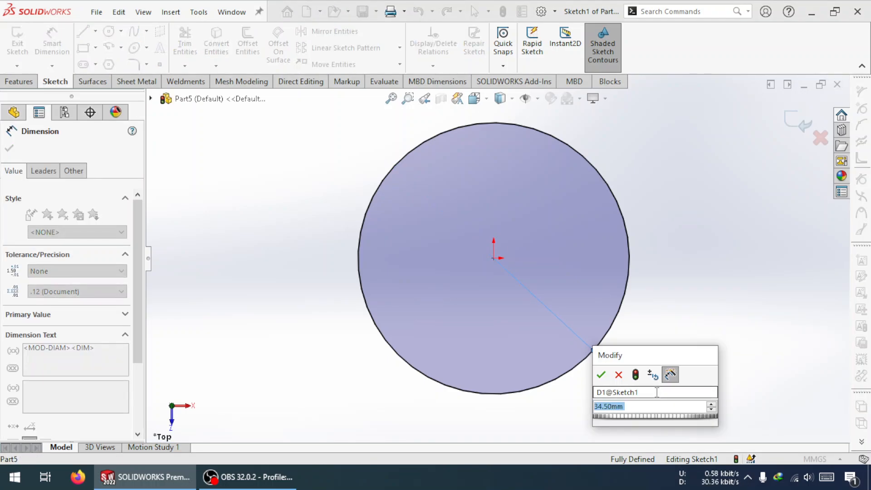
{"action": "type", "text": "69"}
{"action": "key", "text": "Return"}
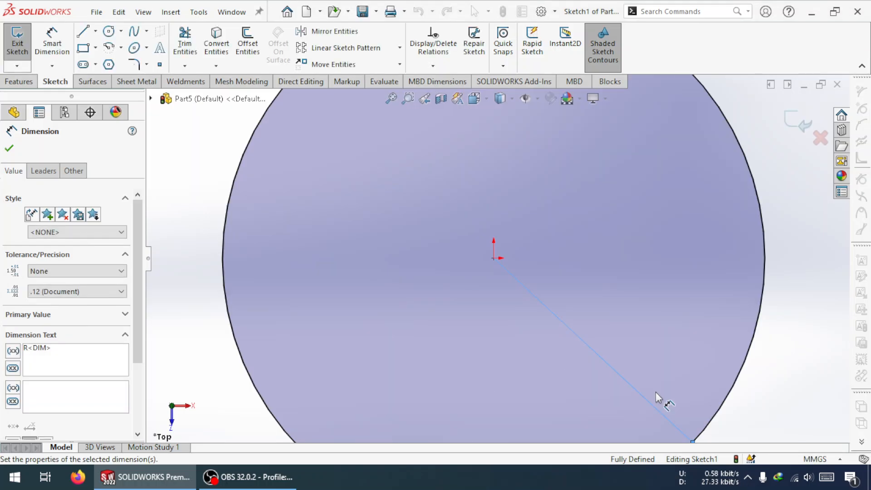
{"action": "key", "text": "f"}
{"action": "scroll", "coordinate": [575, 343], "scroll_direction": "down", "scroll_amount": 3}
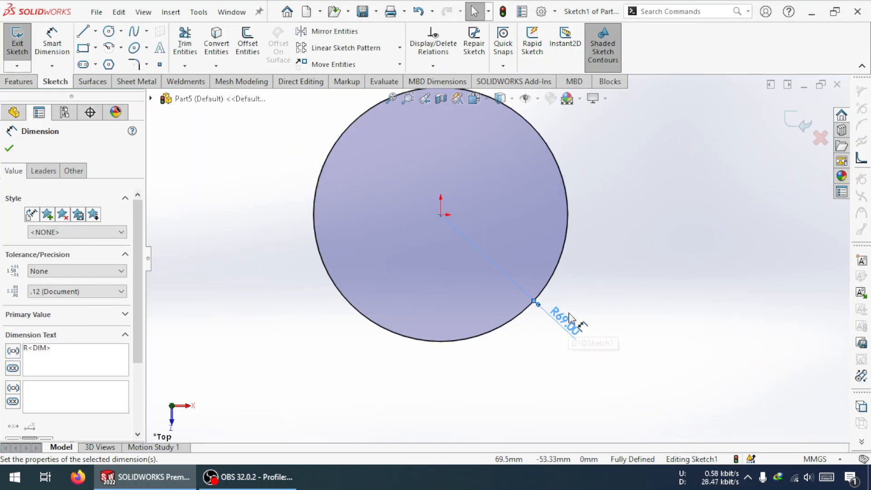
Move the radius dimension's label farther outside the circle
{"action": "left_click_drag", "start_coordinate": [575, 338], "coordinate": [601, 368]}
{"action": "key", "text": "Escape"}
{"action": "scroll", "coordinate": [531, 275], "scroll_direction": "down", "scroll_amount": 2}
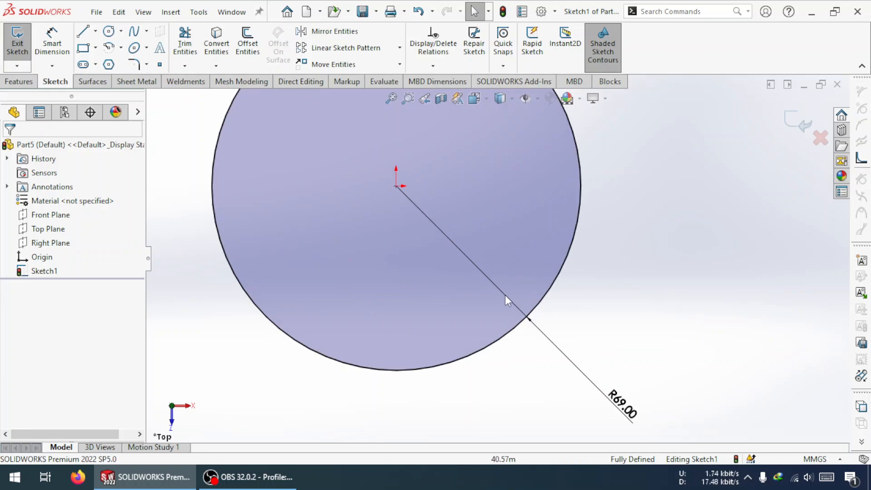
Convert the R69 circle to construction geometry
{"action": "scroll", "coordinate": [503, 294], "scroll_direction": "up", "scroll_amount": 2}
{"action": "scroll", "coordinate": [415, 175], "scroll_direction": "up", "scroll_amount": 2}
{"action": "scroll", "coordinate": [416, 166], "scroll_direction": "down", "scroll_amount": 2}
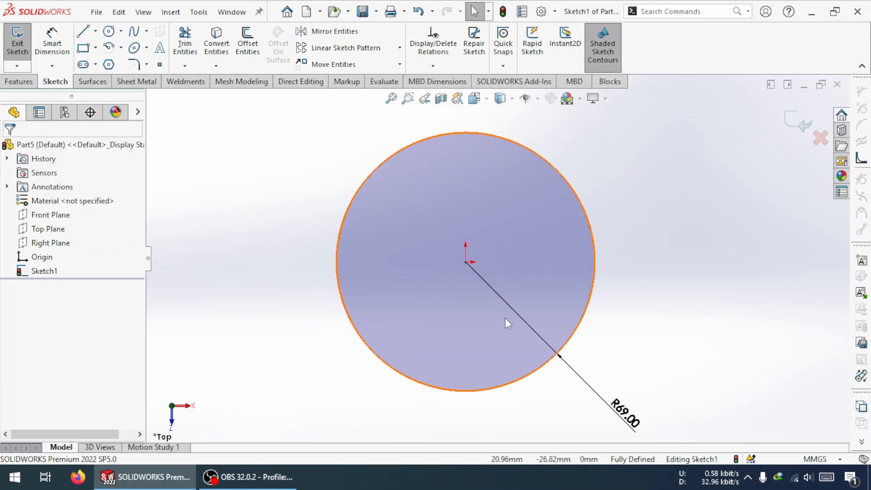
{"action": "left_click", "coordinate": [575, 334]}
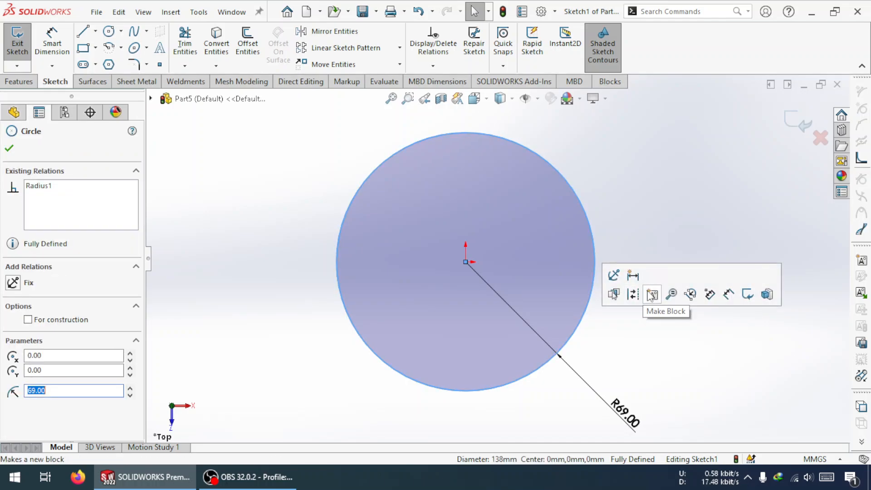
{"action": "left_click", "coordinate": [632, 295]}
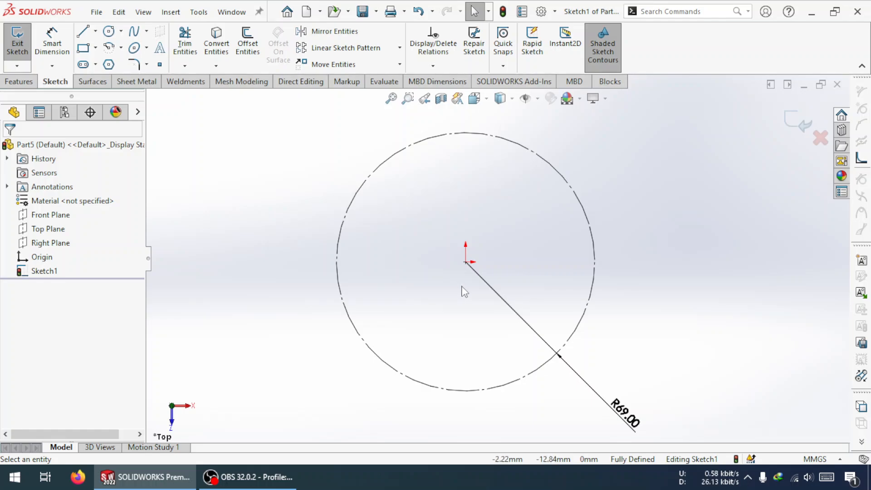
Sketch a six-sided polygon about 92 mm across flats, centred on the origin with a vertex straight above, and delete its construction circle
{"action": "left_click", "coordinate": [109, 64]}
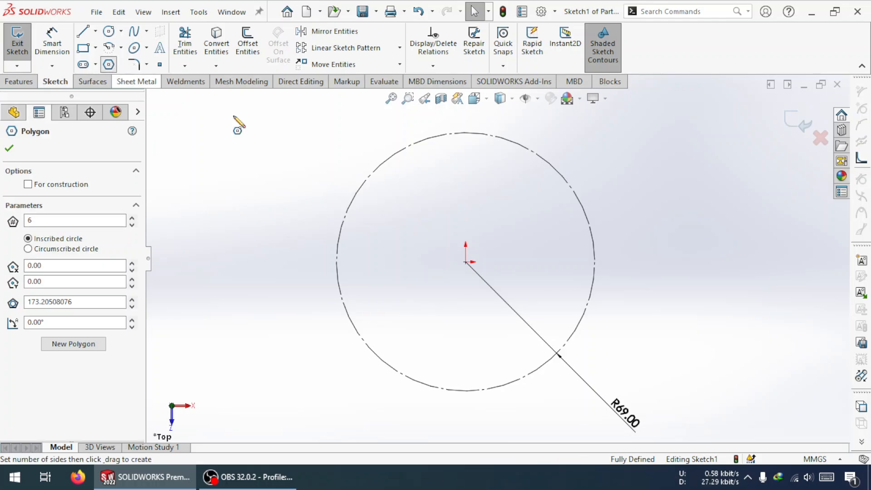
{"action": "left_click", "coordinate": [465, 262]}
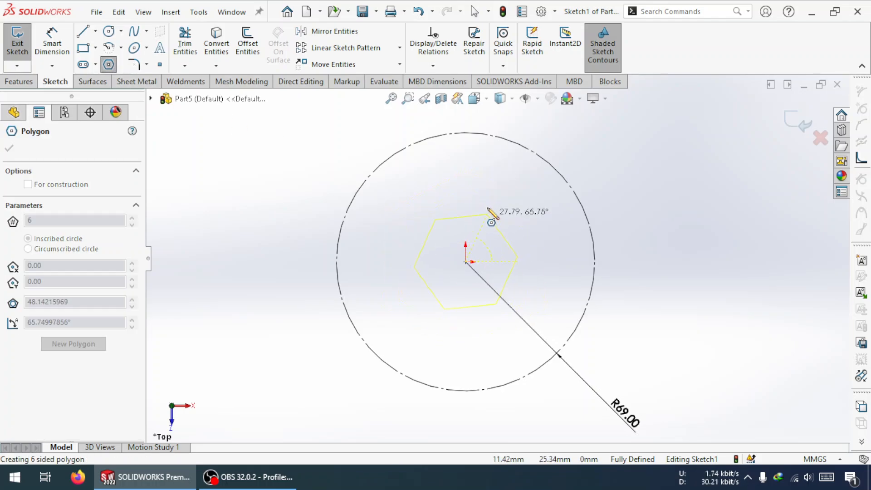
{"action": "left_click", "coordinate": [467, 164]}
{"action": "key", "text": "Escape"}
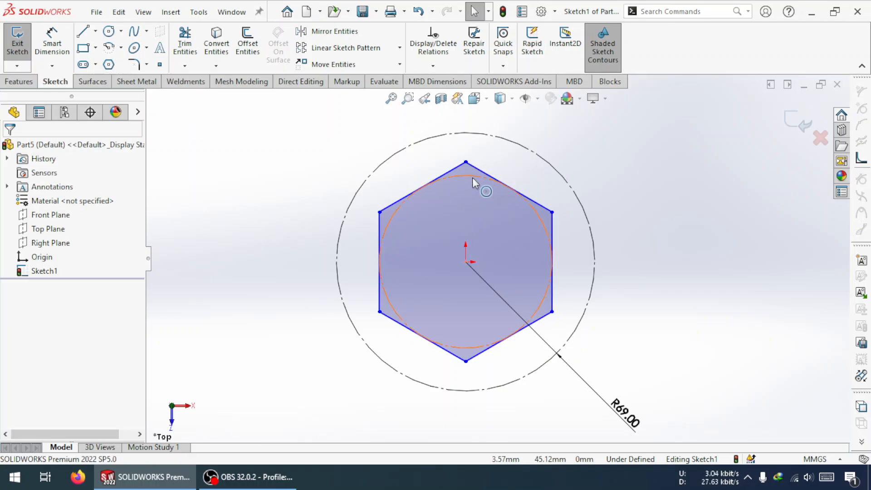
{"action": "left_click", "coordinate": [472, 178]}
{"action": "key", "text": "Delete"}
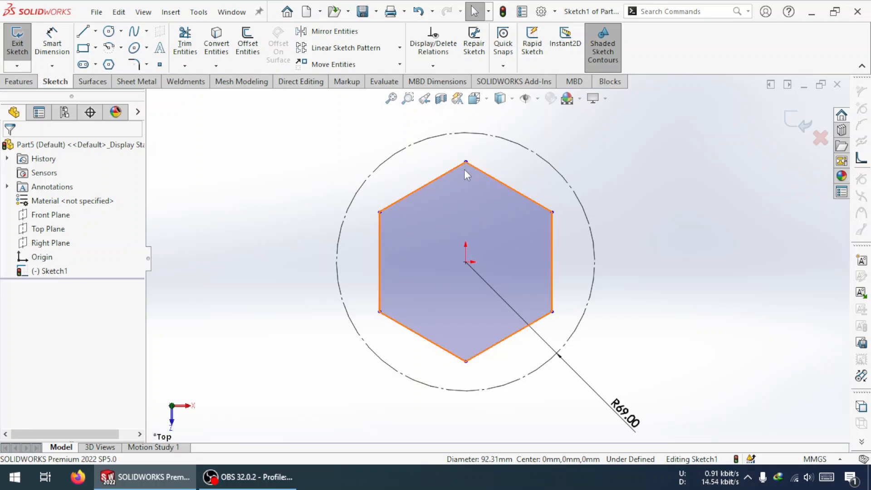
Add a Vertical relation between the hexagon's top vertex and the origin
{"action": "left_click", "coordinate": [464, 164]}
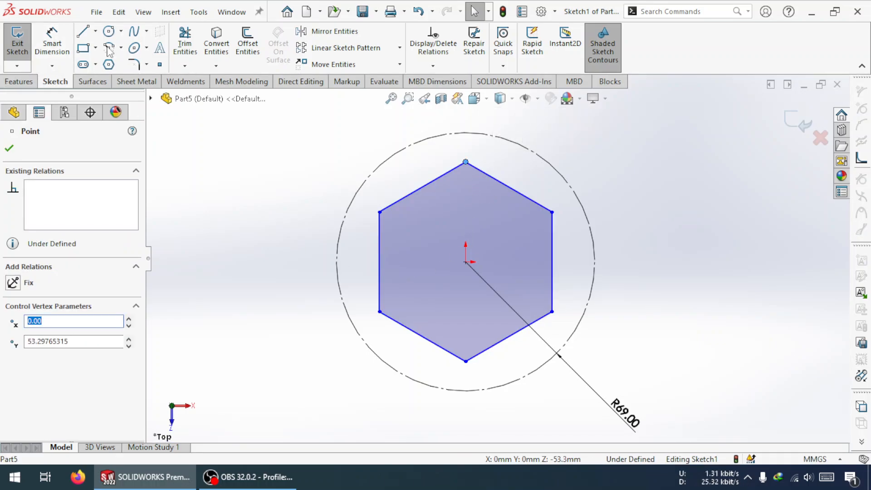
{"action": "left_click", "coordinate": [464, 163]}
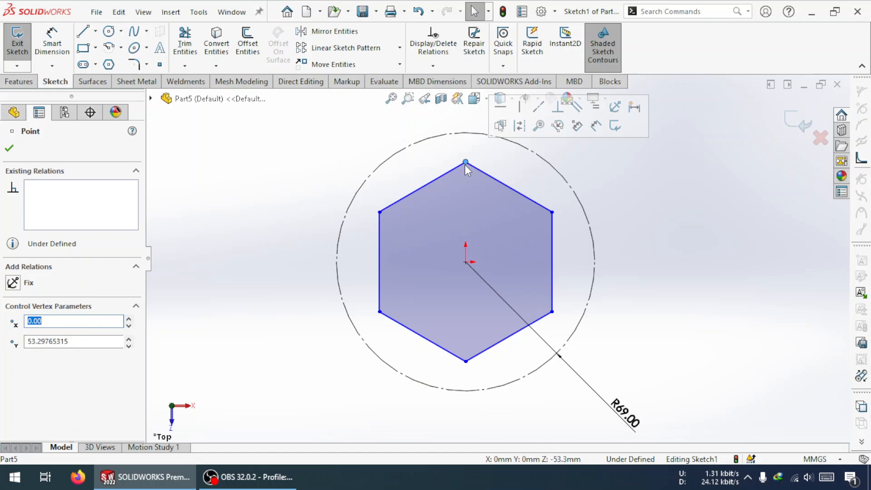
{"action": "left_click", "coordinate": [469, 263], "text": "ctrl"}
{"action": "left_click", "coordinate": [17, 367]}
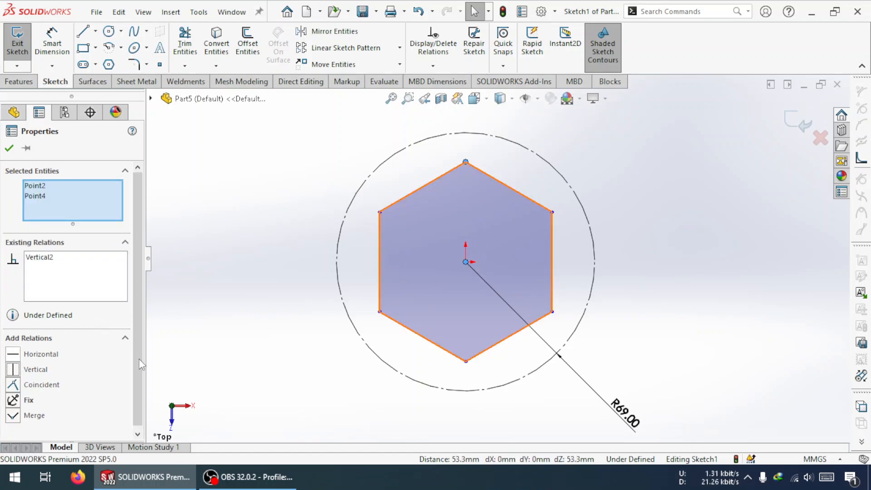
{"action": "key", "text": "Escape"}
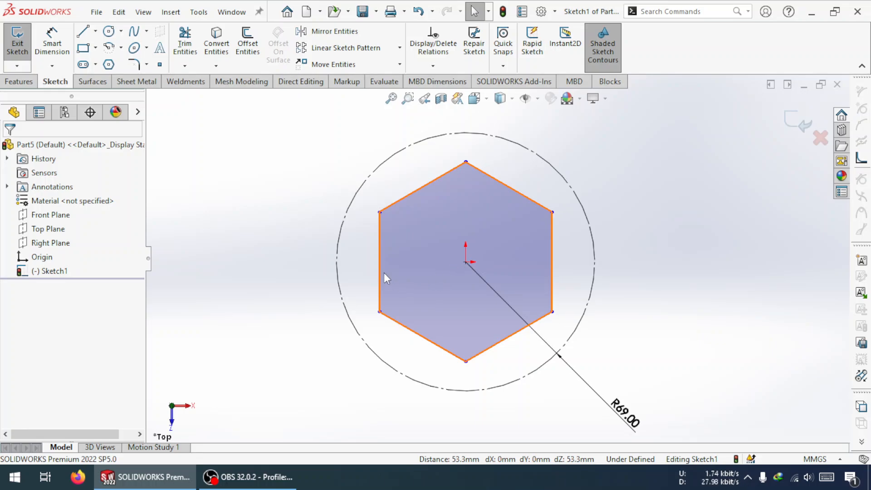
Add a Horizontal relation between the midpoint of the hexagon's left side and the origin
{"action": "left_click", "coordinate": [380, 262]}
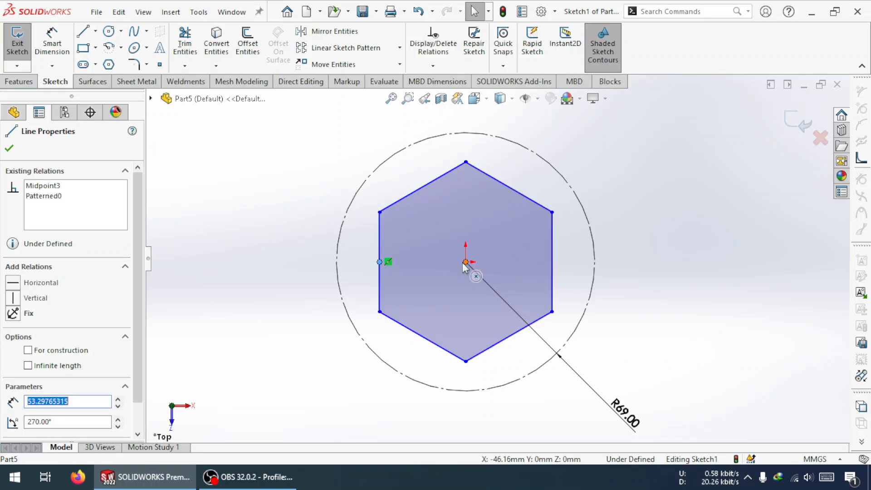
{"action": "left_click", "coordinate": [466, 262], "text": "ctrl"}
{"action": "left_click", "coordinate": [14, 355]}
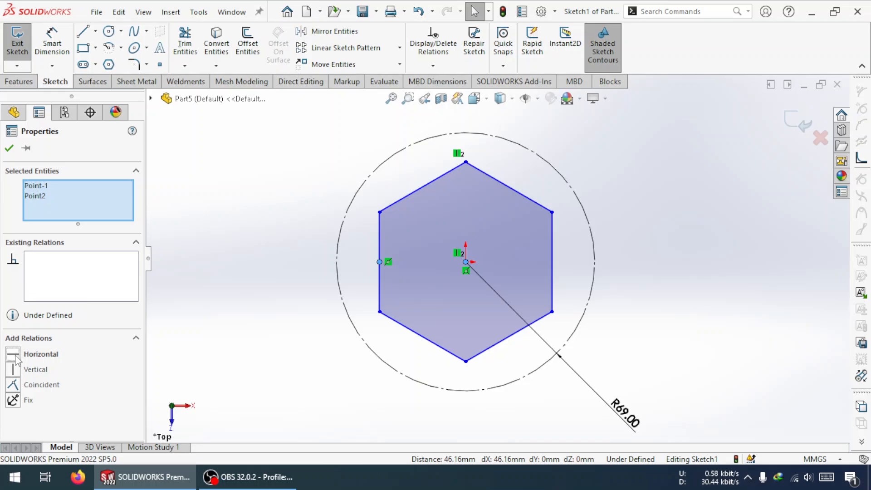
{"action": "left_click", "coordinate": [177, 293]}
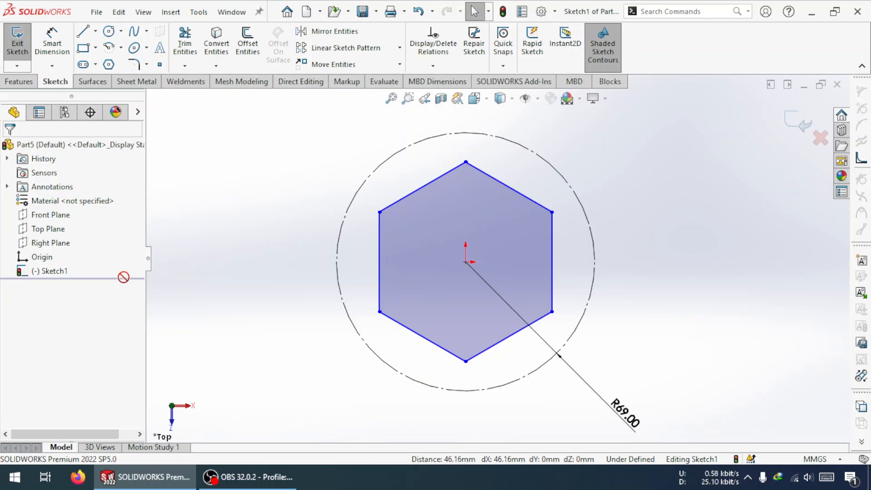
Dimension the hexagon across its two vertical sides as 104 mm and place the label inside it, just below the origin
{"action": "left_click", "coordinate": [52, 40]}
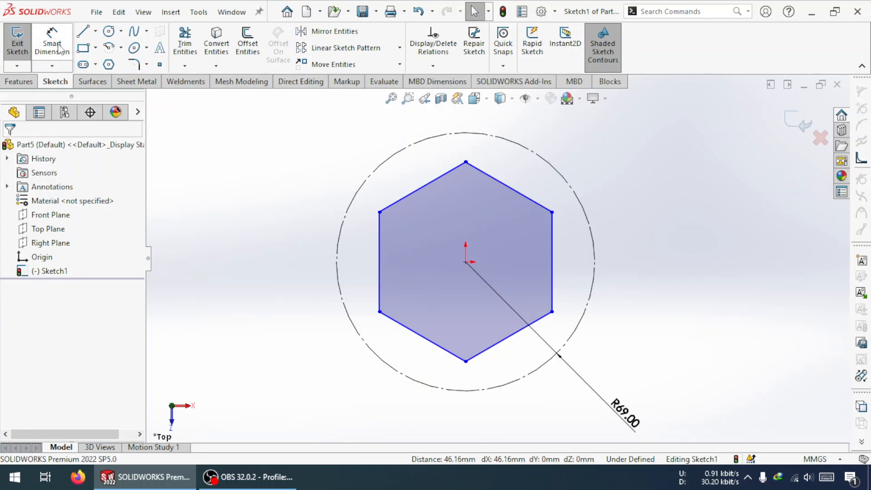
{"action": "left_click", "coordinate": [380, 262]}
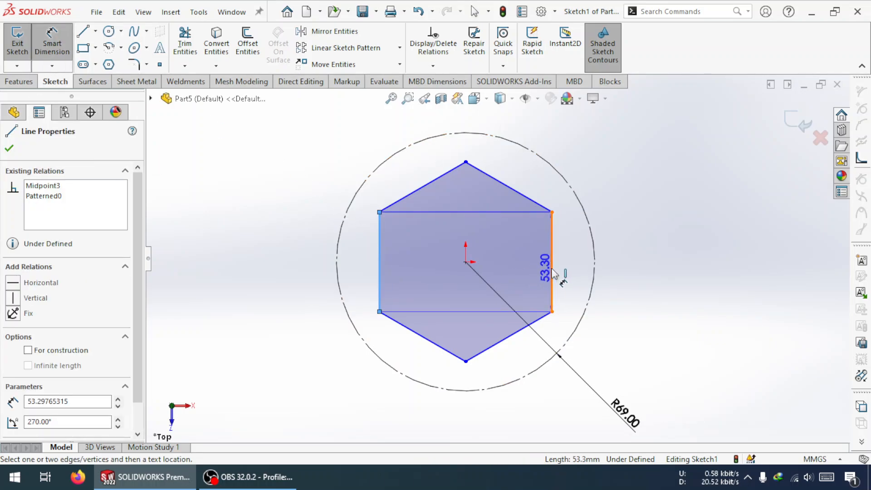
{"action": "left_click", "coordinate": [553, 274]}
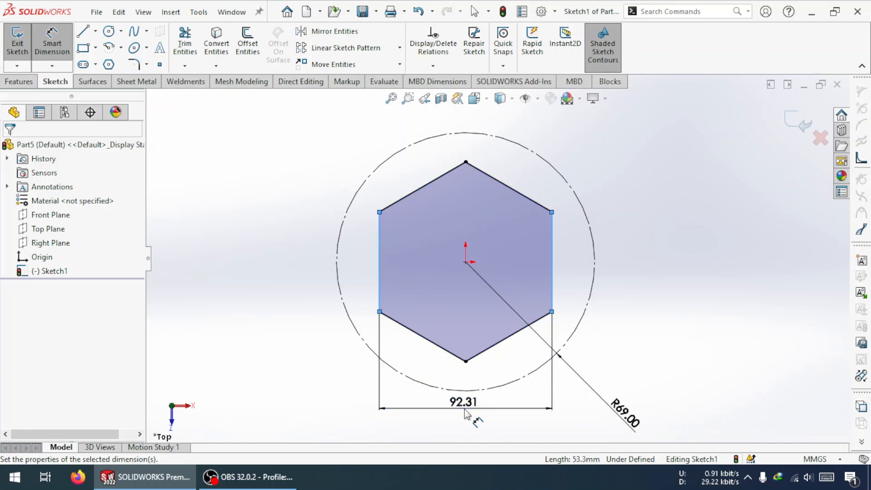
{"action": "left_click", "coordinate": [469, 410]}
{"action": "type", "text": "104"}
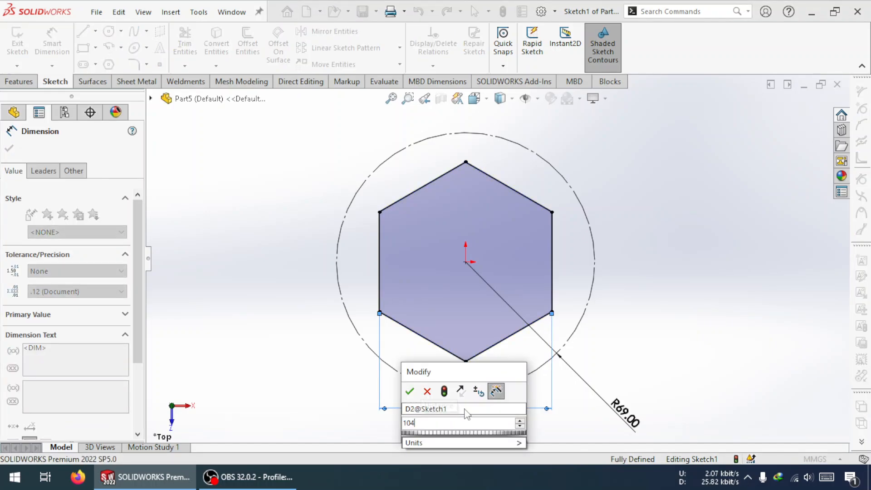
{"action": "key", "text": "Return"}
{"action": "left_click_drag", "start_coordinate": [461, 409], "coordinate": [465, 329]}
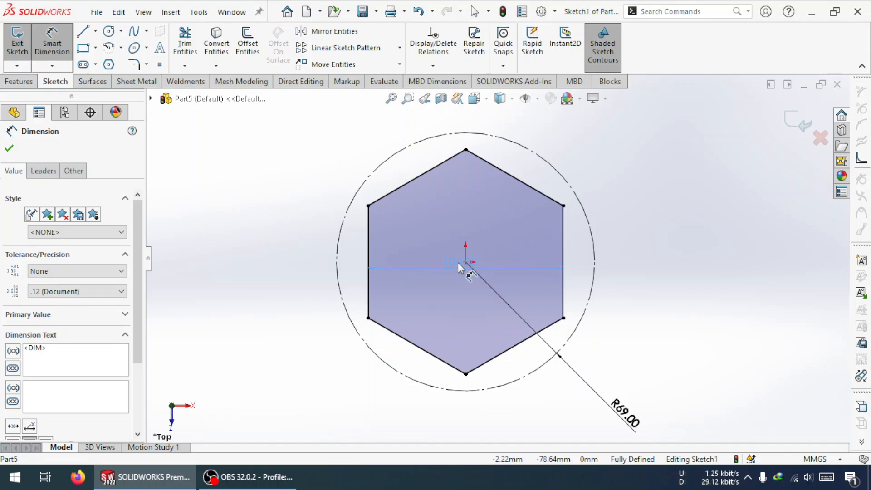
{"action": "left_click_drag", "start_coordinate": [470, 291], "coordinate": [469, 293]}
{"action": "key", "text": "Escape"}
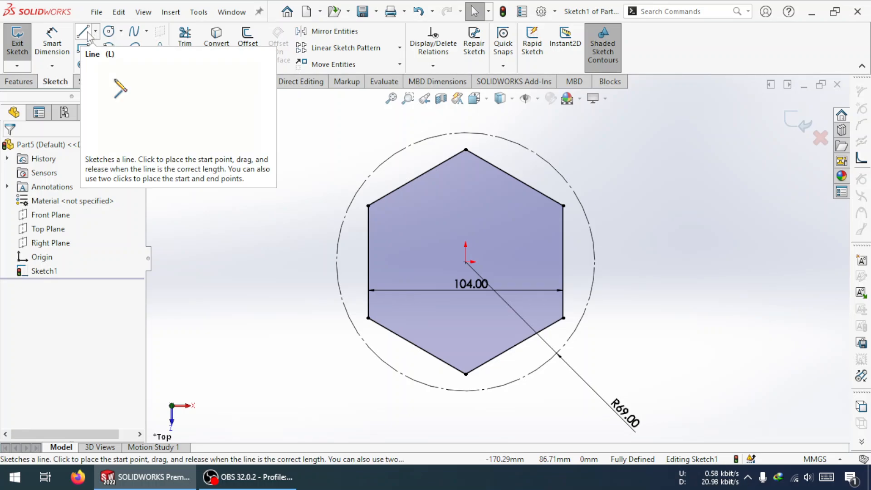
{"action": "left_click", "coordinate": [83, 47]}
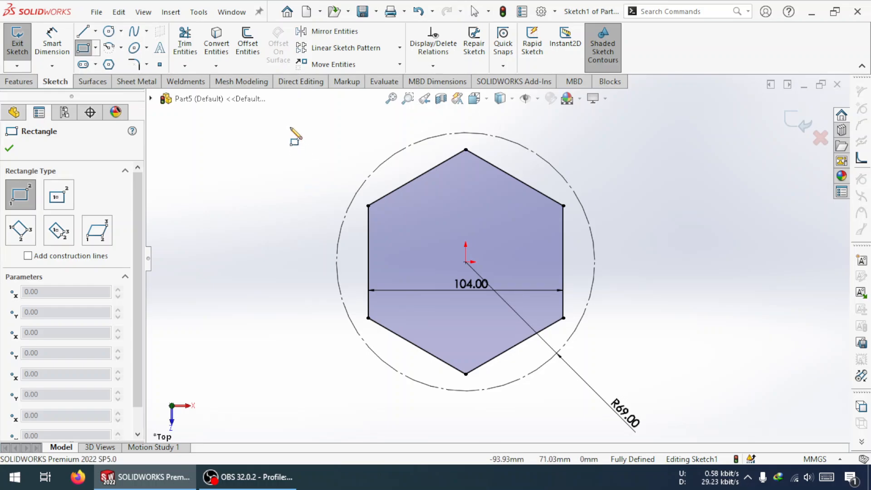
{"action": "left_click_drag", "start_coordinate": [292, 122], "coordinate": [292, 118]}
{"action": "key", "text": "Escape"}
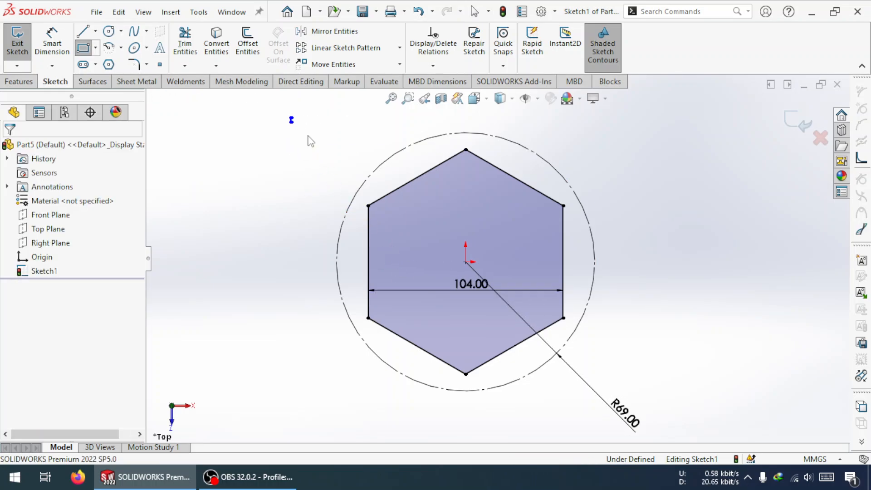
{"action": "key", "text": "ctrl+z"}
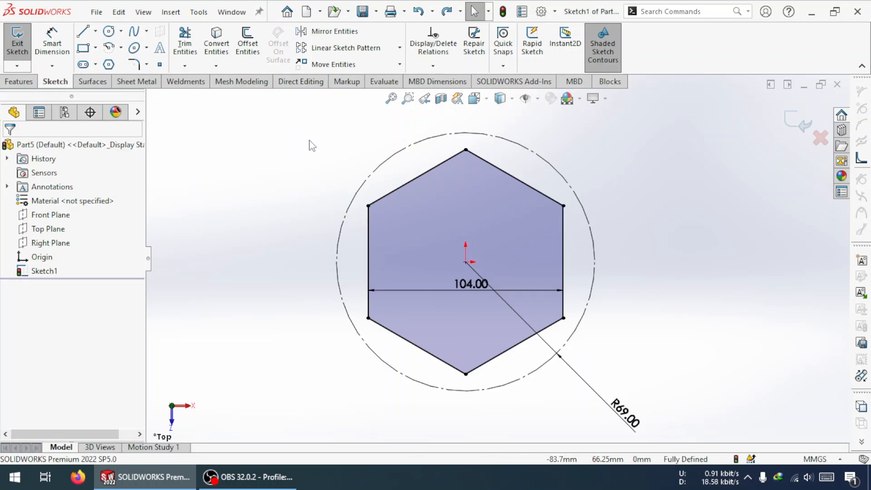
Sketch a corner rectangle enclosing the construction circle and hexagon, and stretch its upper-left corner to about X -81 mm, Z -75 mm
{"action": "left_click", "coordinate": [82, 49]}
{"action": "left_click_drag", "start_coordinate": [334, 162], "coordinate": [612, 394]}
{"action": "key", "text": "Escape"}
{"action": "left_click_drag", "start_coordinate": [336, 162], "coordinate": [315, 121]}
{"action": "left_click", "coordinate": [272, 163]}
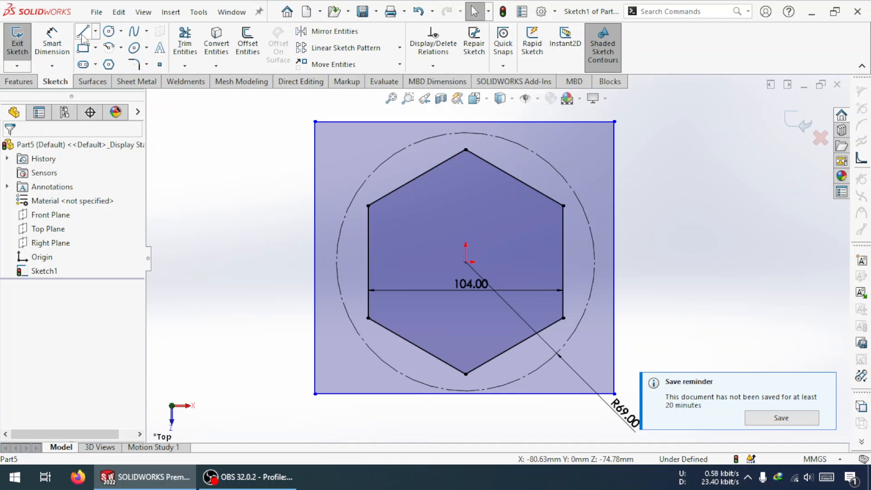
Round all four corners of the enclosing rectangle with 10 mm sketch fillets
{"action": "left_click", "coordinate": [134, 64]}
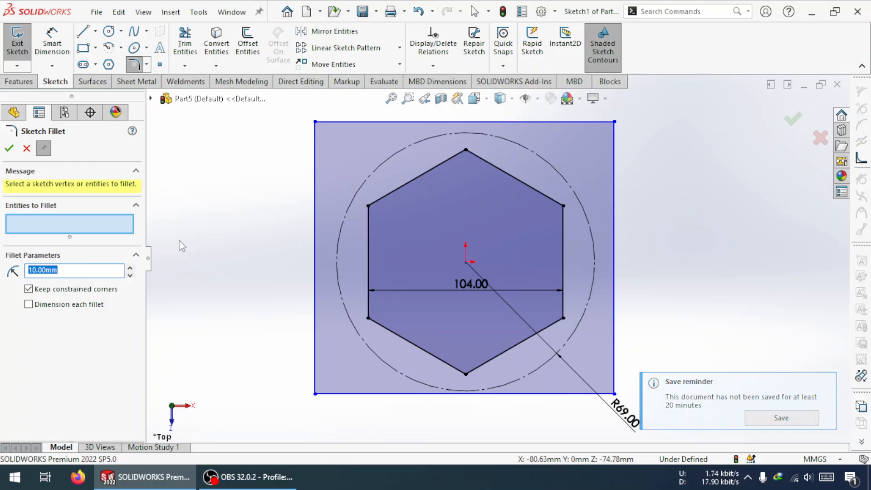
{"action": "left_click", "coordinate": [316, 394]}
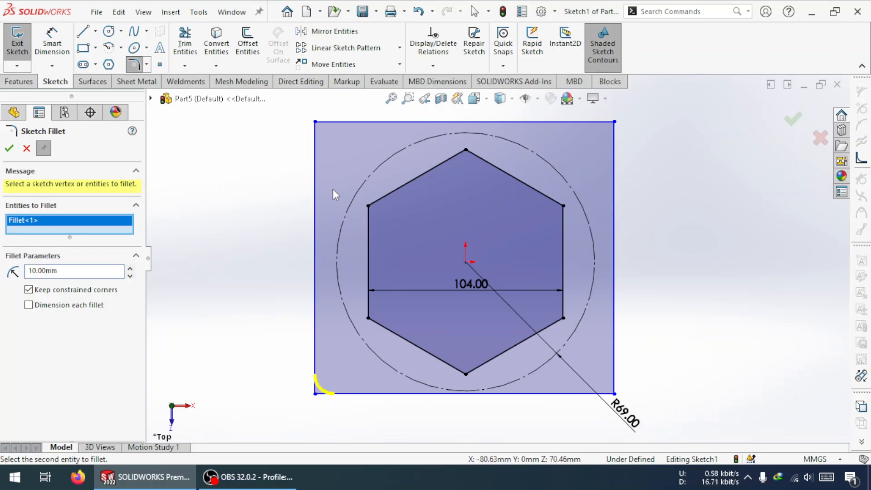
{"action": "left_click", "coordinate": [316, 122]}
{"action": "left_click", "coordinate": [615, 122]}
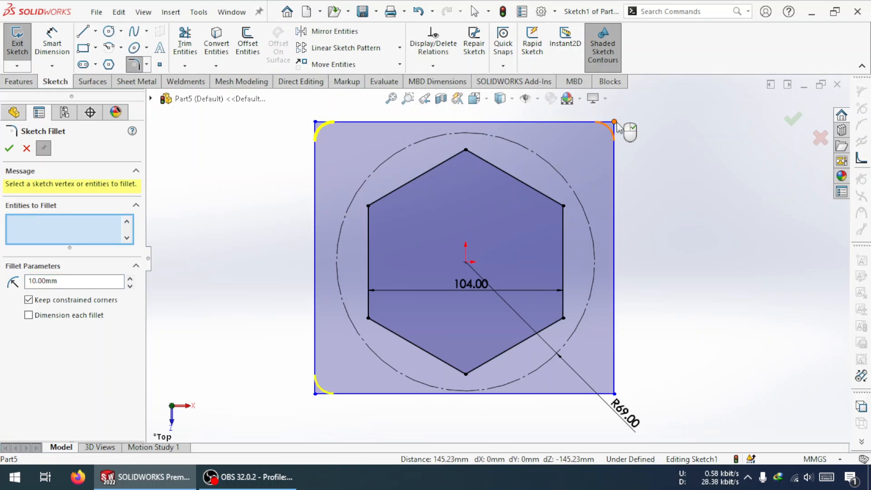
{"action": "left_click", "coordinate": [614, 393]}
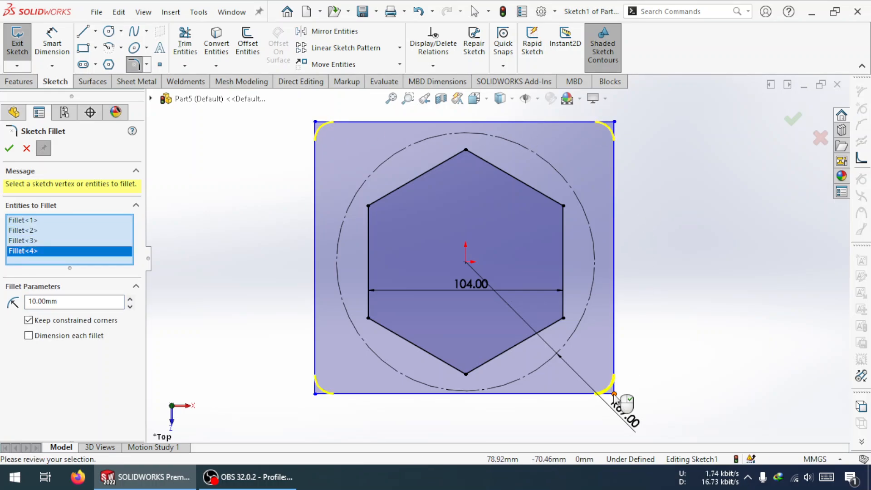
{"action": "left_click", "coordinate": [10, 148]}
{"action": "key", "text": "Escape"}
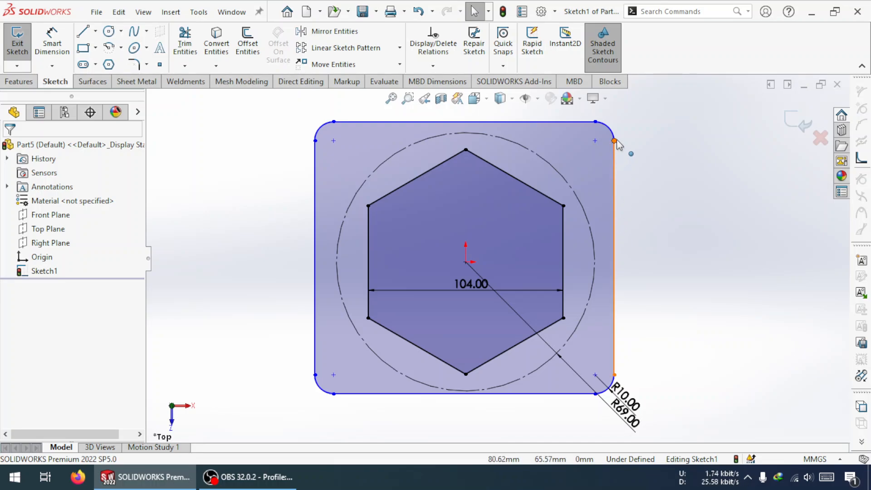
Undo the corner fillets, the corner stretch and the enclosing rectangle itself, keeping the construction circle and hexagon
{"action": "mouse_move", "coordinate": [615, 141]}
{"action": "left_mouse_down"}
{"action": "mouse_move", "coordinate": [649, 145]}
{"action": "mouse_move", "coordinate": [628, 142]}
{"action": "left_mouse_up"}
{"action": "key", "text": "ctrl+z"}
{"action": "key", "text": "ctrl+z"}
{"action": "key", "text": "ctrl+z"}
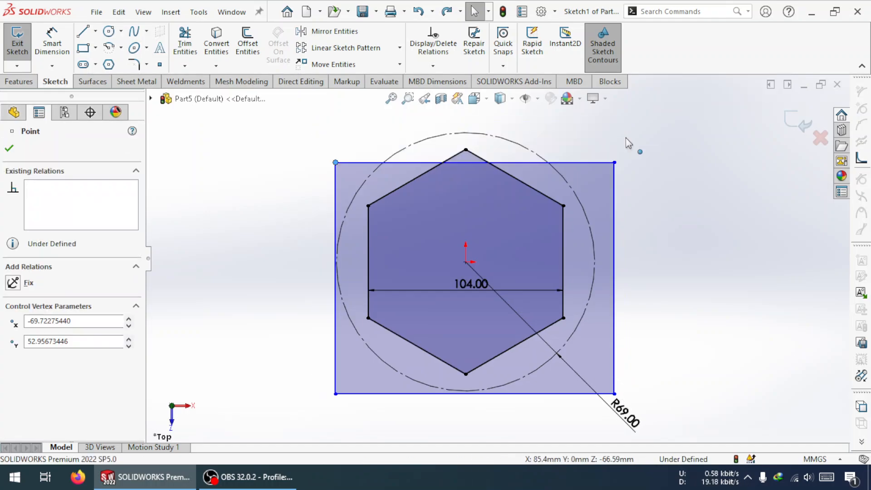
{"action": "key", "text": "ctrl+z"}
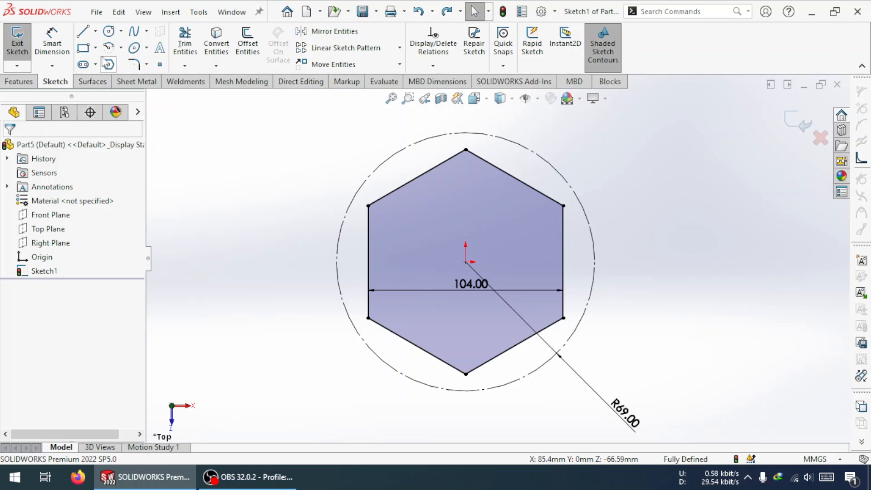
Sketch a tilted 3 point corner rectangle around the hexagon, with its first corner at about X -89 mm, Y 12 mm
{"action": "left_click", "coordinate": [96, 48]}
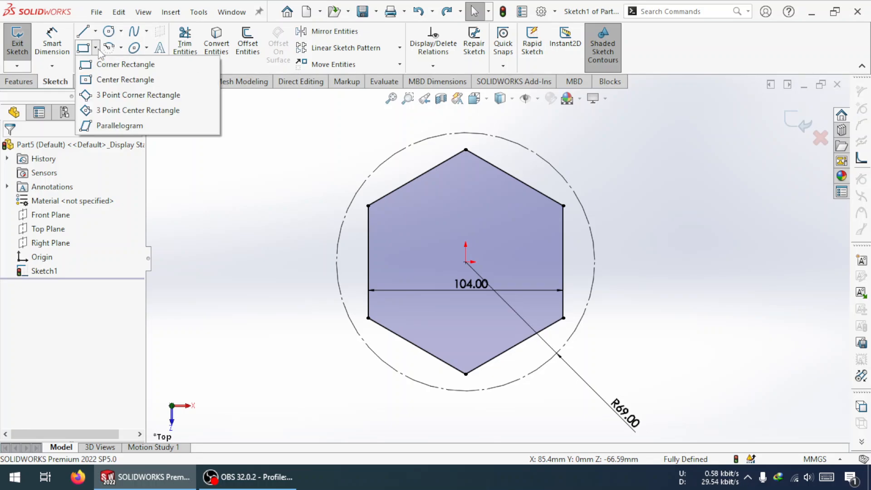
{"action": "left_click", "coordinate": [104, 95]}
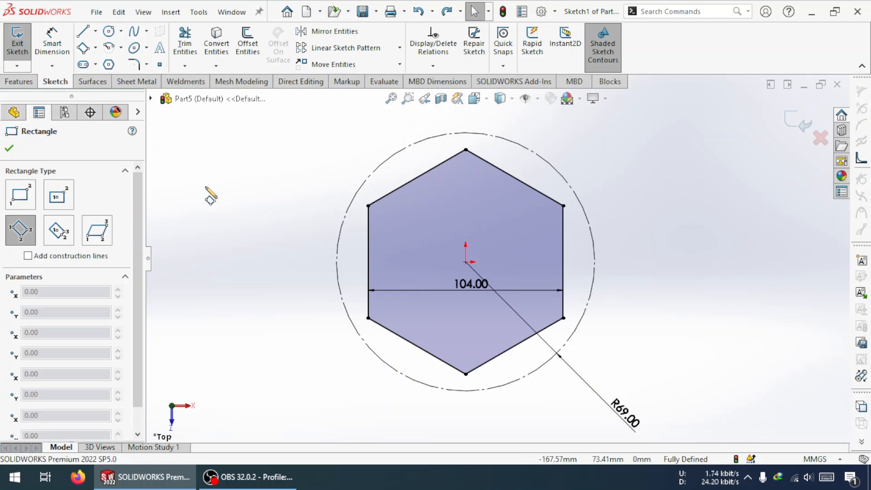
{"action": "left_click", "coordinate": [298, 240]}
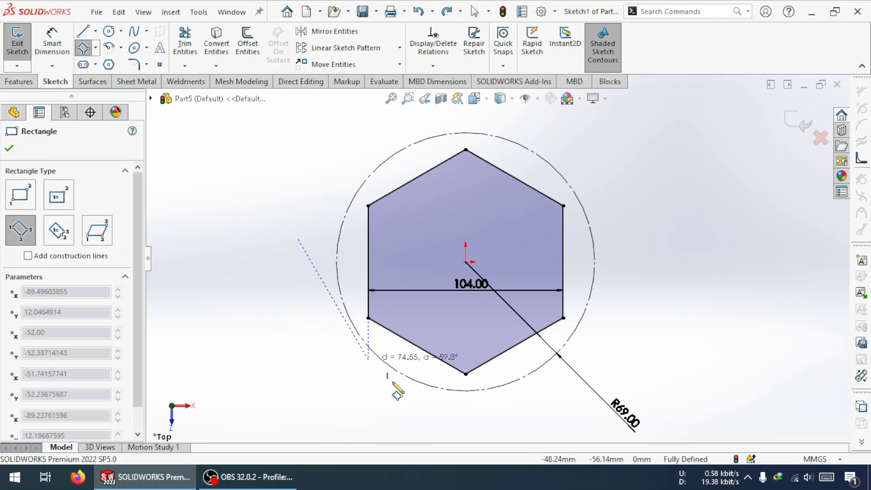
{"action": "left_click", "coordinate": [458, 422]}
{"action": "left_click", "coordinate": [632, 225]}
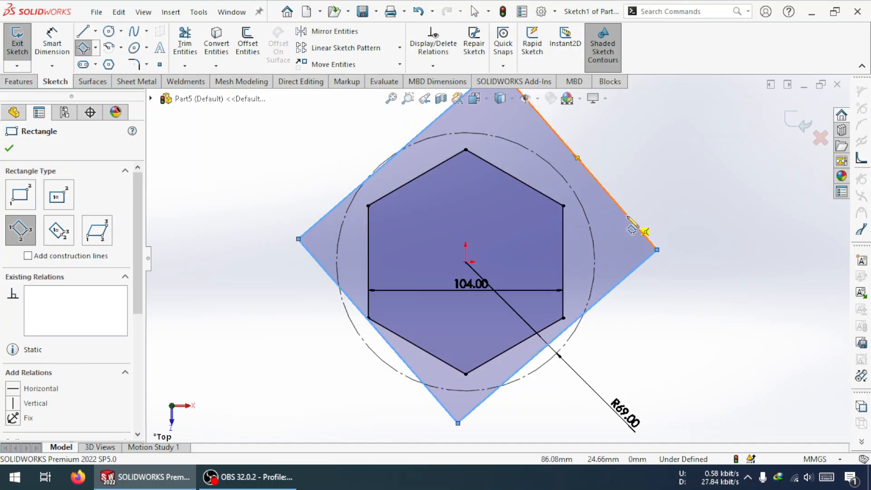
{"action": "key", "text": "Escape"}
Try stretching the tilted rectangle's left and right corners outward, and delete the whole rectangle
{"action": "mouse_move", "coordinate": [298, 240]}
{"action": "left_mouse_down"}
{"action": "mouse_move", "coordinate": [229, 189]}
{"action": "mouse_move", "coordinate": [245, 220]}
{"action": "left_mouse_up"}
{"action": "left_click", "coordinate": [258, 213]}
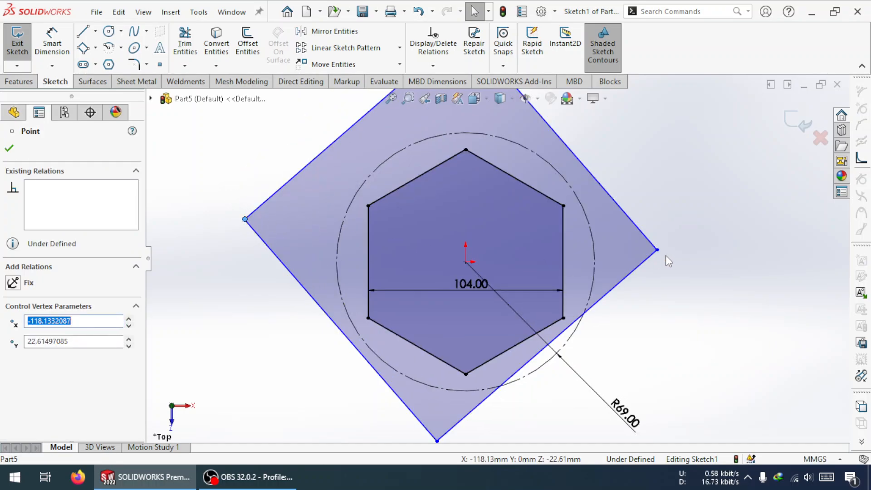
{"action": "left_click_drag", "start_coordinate": [658, 249], "coordinate": [664, 280]}
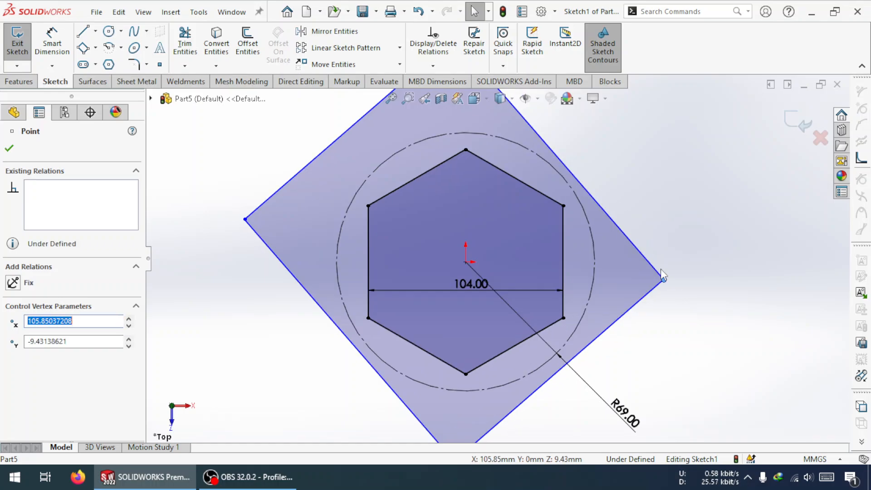
{"action": "left_click", "coordinate": [624, 279]}
{"action": "key", "text": "Delete"}
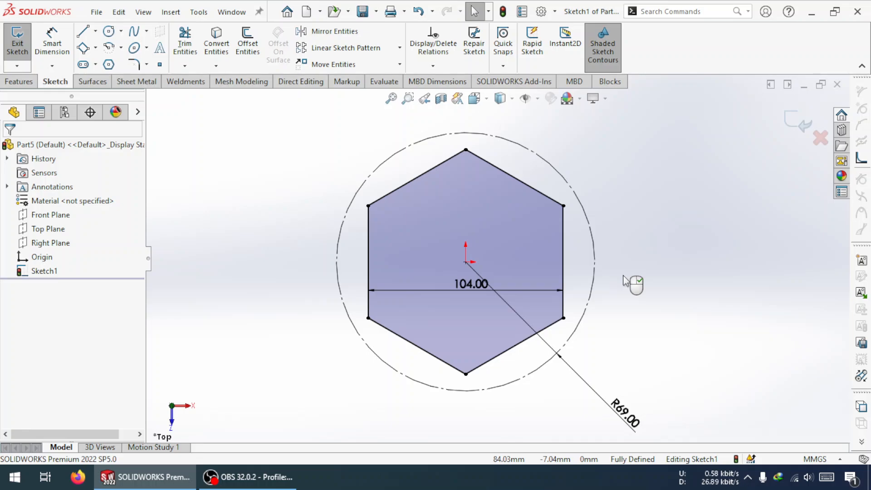
Sketch an outer six-sided polygon centred on the origin around the construction circle, with an inscribed circle about 167 mm in diameter
{"action": "left_click", "coordinate": [109, 65]}
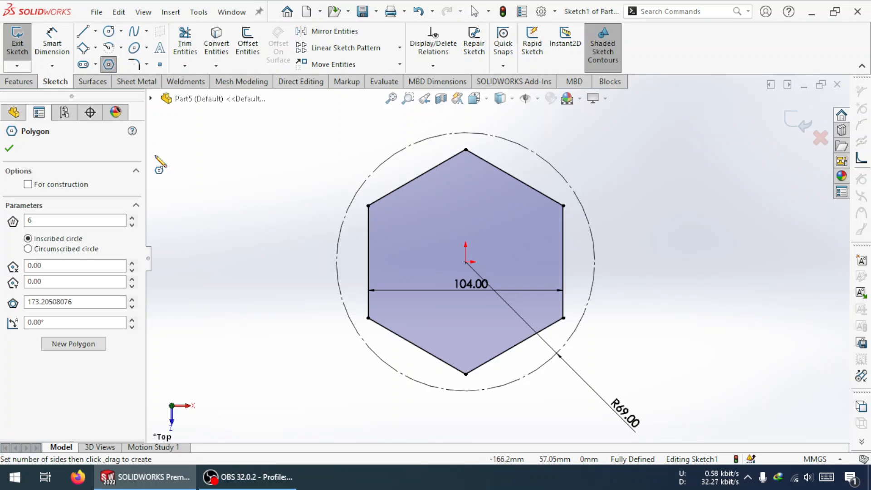
{"action": "left_click", "coordinate": [466, 262]}
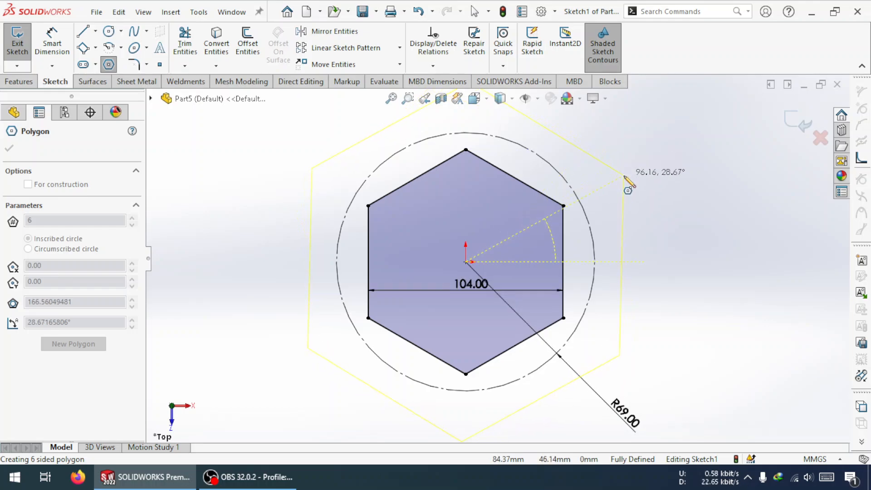
{"action": "left_click", "coordinate": [625, 175]}
{"action": "key", "text": "Escape"}
{"action": "left_click", "coordinate": [599, 184]}
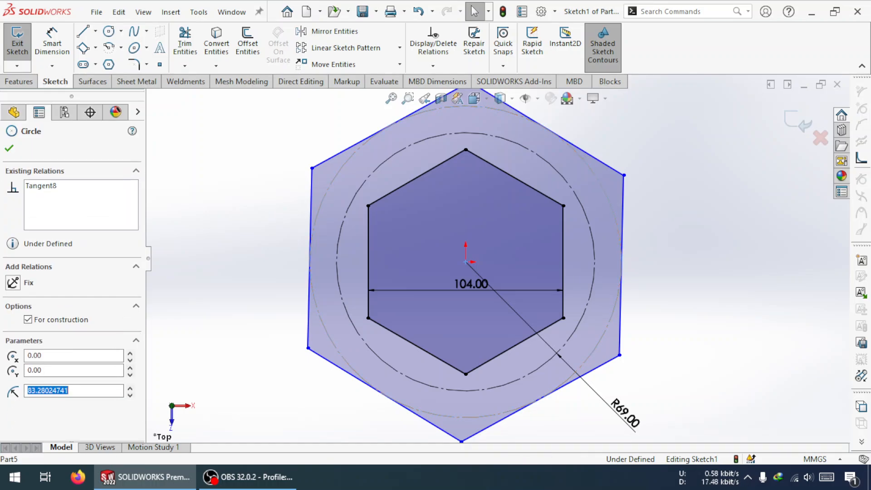
{"action": "key", "text": "Escape"}
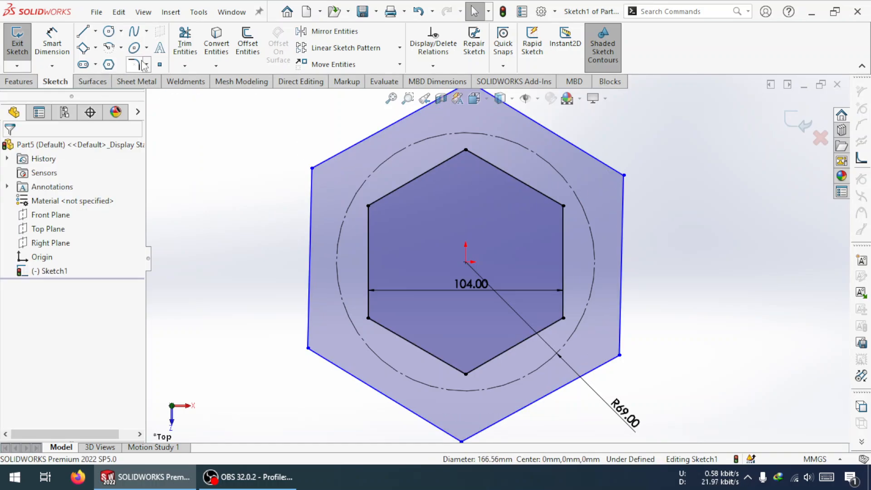
Add 10 mm sketch fillets to five corners of the outer hexagon, leaving its upper-left corner sharp
{"action": "left_click", "coordinate": [142, 64]}
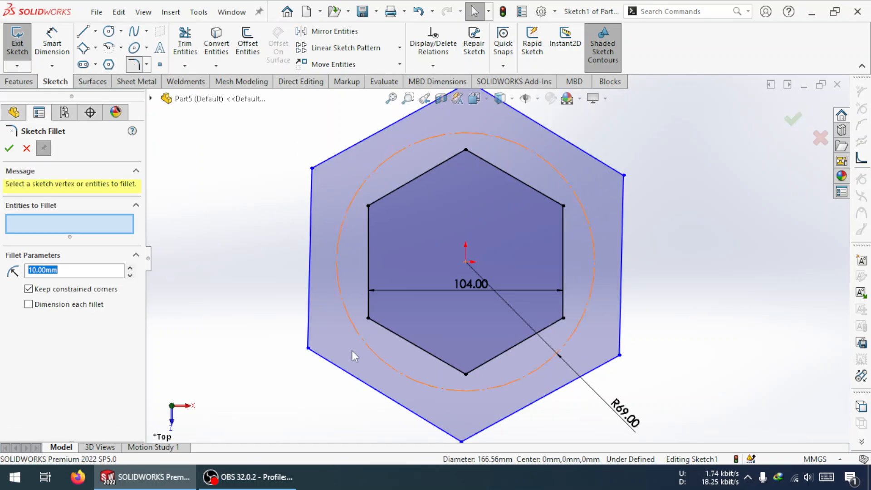
{"action": "left_click", "coordinate": [309, 348]}
{"action": "left_click", "coordinate": [461, 440]}
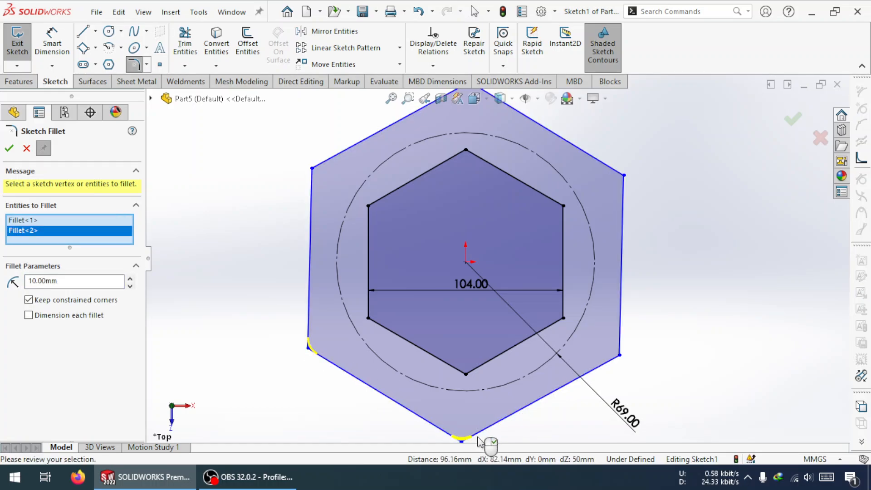
{"action": "left_click", "coordinate": [620, 356]}
{"action": "left_click", "coordinate": [624, 176]}
{"action": "key", "text": "z"}
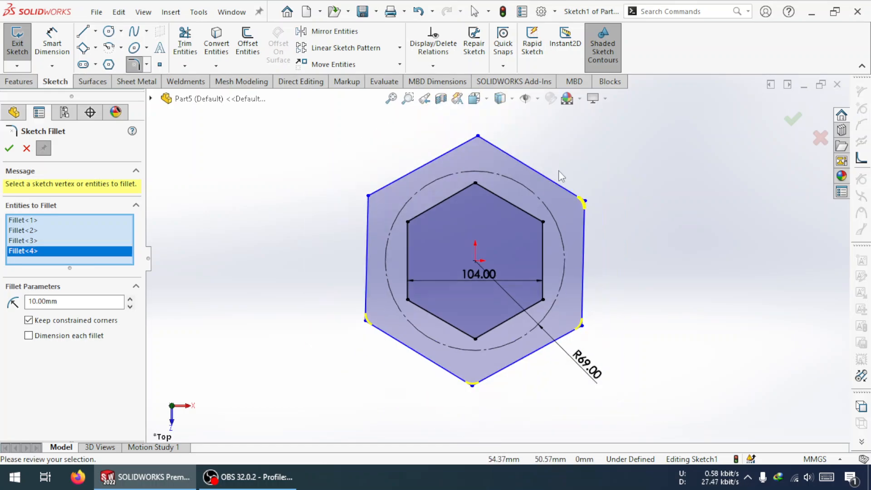
{"action": "scroll", "coordinate": [559, 170], "scroll_direction": "up", "scroll_amount": 2}
{"action": "scroll", "coordinate": [534, 158], "scroll_direction": "down", "scroll_amount": 3}
{"action": "left_click", "coordinate": [448, 184]}
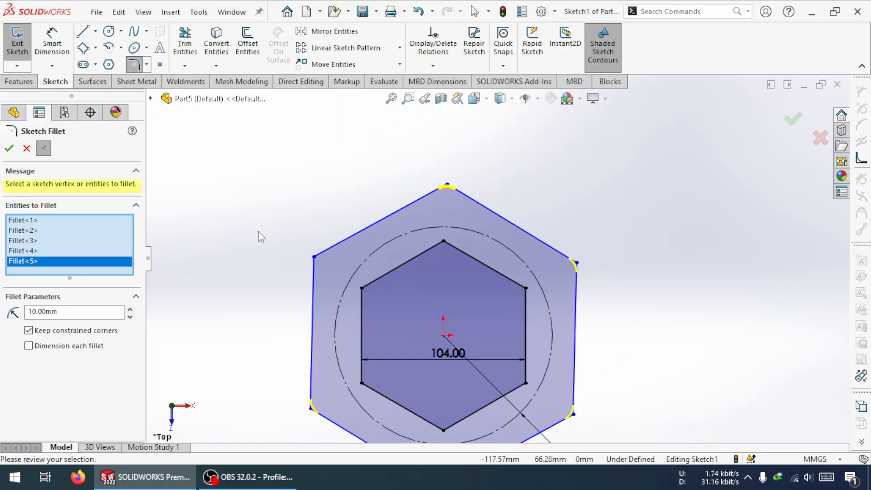
{"action": "left_click", "coordinate": [9, 148]}
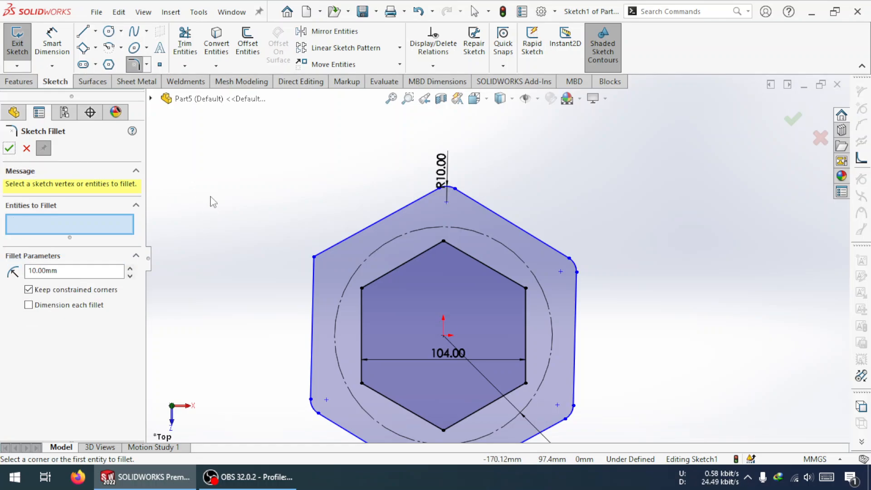
{"action": "scroll", "coordinate": [456, 303], "scroll_direction": "up", "scroll_amount": 2}
{"action": "scroll", "coordinate": [485, 272], "scroll_direction": "down", "scroll_amount": 1}
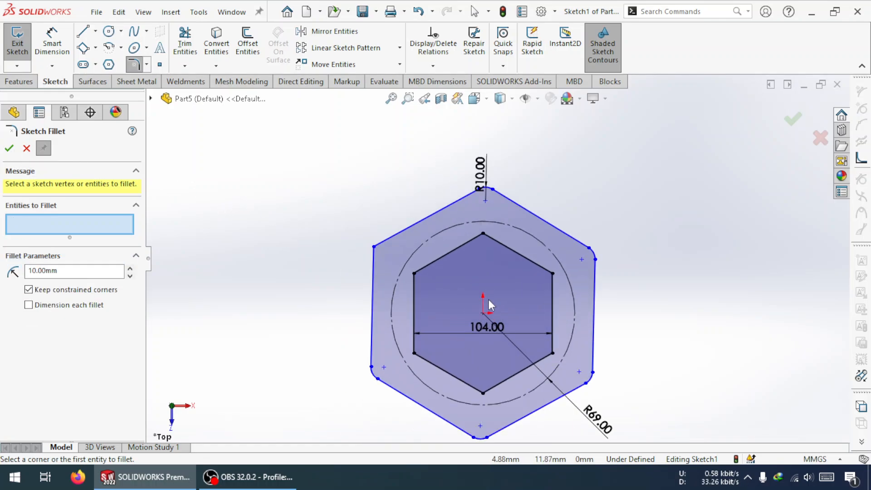
{"action": "scroll", "coordinate": [491, 410], "scroll_direction": "up", "scroll_amount": 2}
{"action": "scroll", "coordinate": [499, 321], "scroll_direction": "down", "scroll_amount": 3}
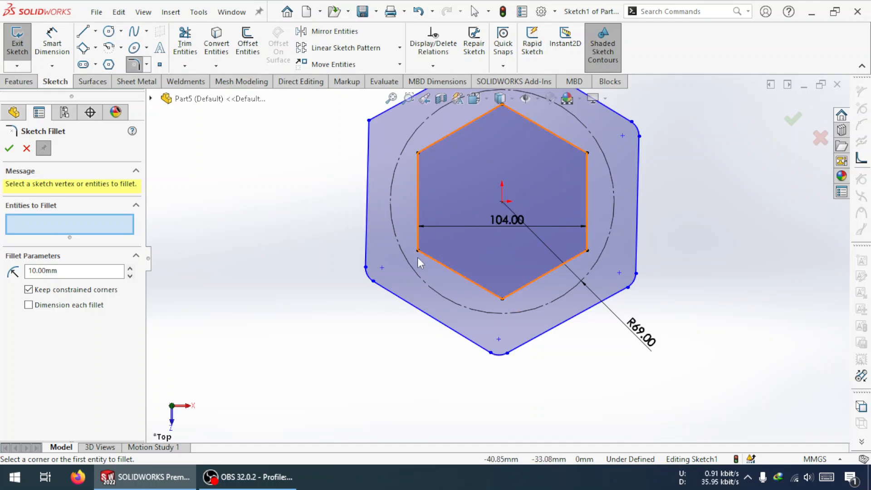
{"action": "key", "text": "Escape"}
{"action": "left_click", "coordinate": [502, 201]}
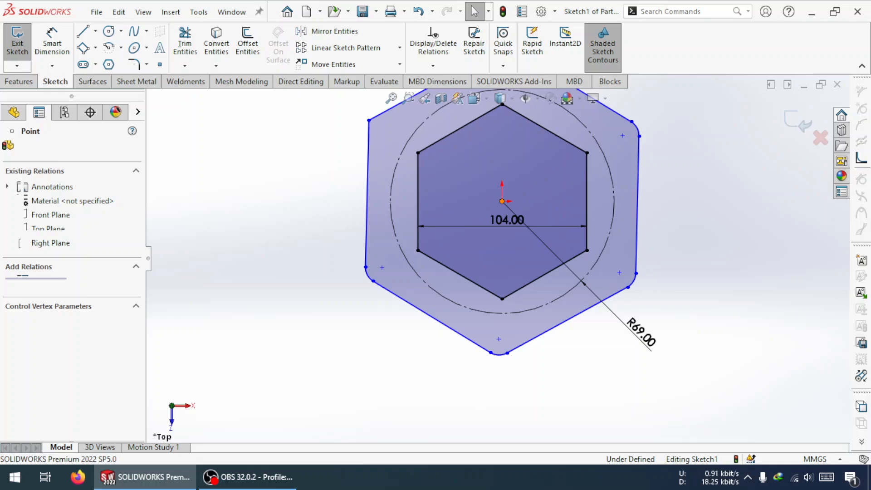
{"action": "left_click", "coordinate": [498, 339]}
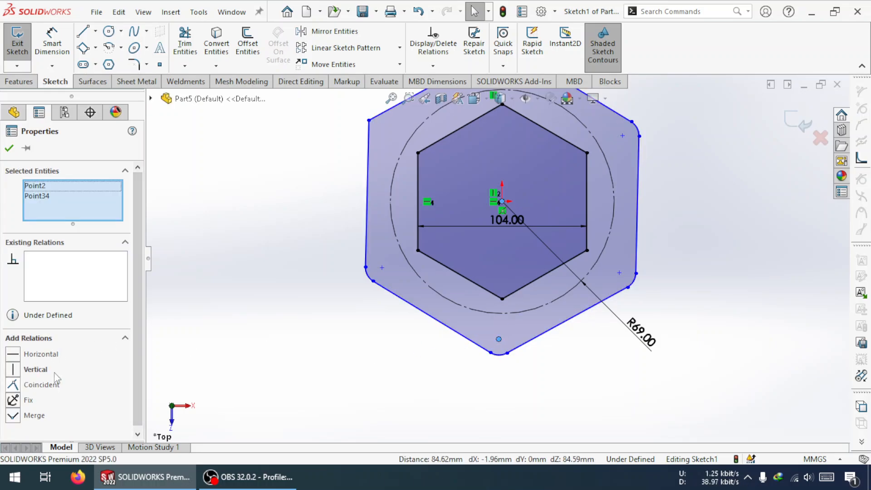
{"action": "left_click", "coordinate": [650, 221]}
Add a Vertical relation to the right side of the outer hexagon
{"action": "left_click", "coordinate": [637, 217]}
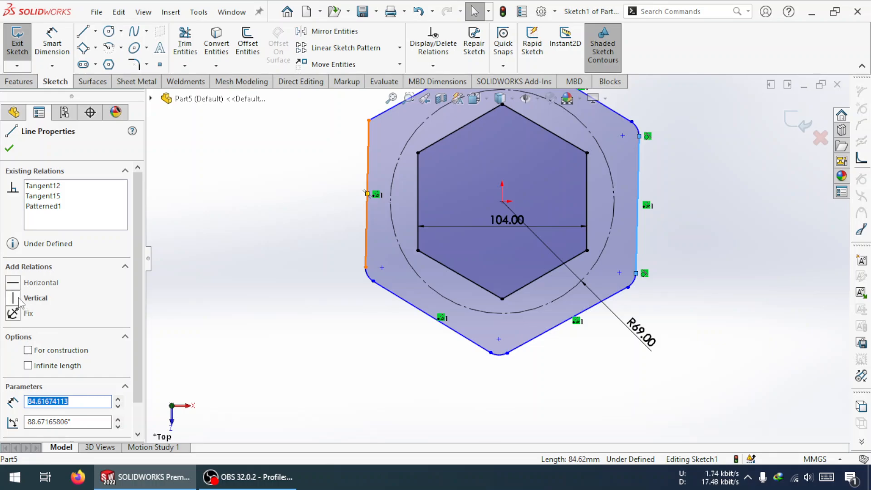
{"action": "left_click", "coordinate": [13, 297]}
{"action": "left_click", "coordinate": [760, 200]}
{"action": "scroll", "coordinate": [496, 231], "scroll_direction": "up", "scroll_amount": 4}
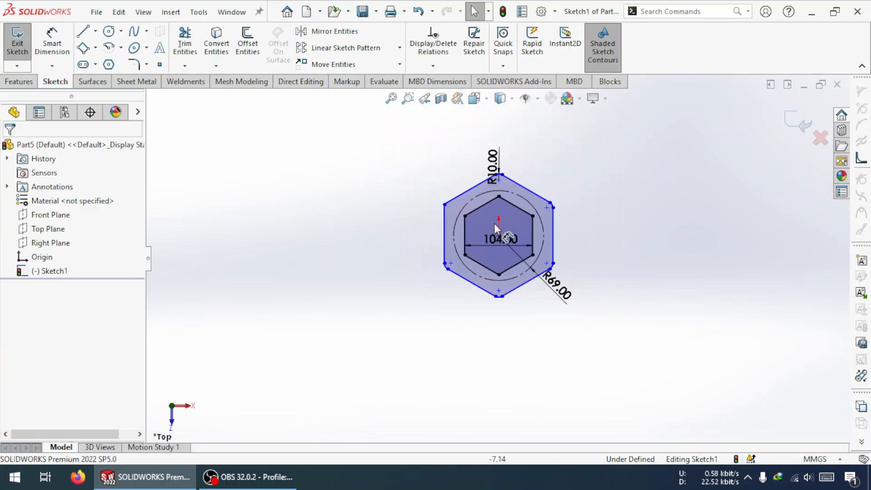
{"action": "scroll", "coordinate": [496, 229], "scroll_direction": "down", "scroll_amount": 4}
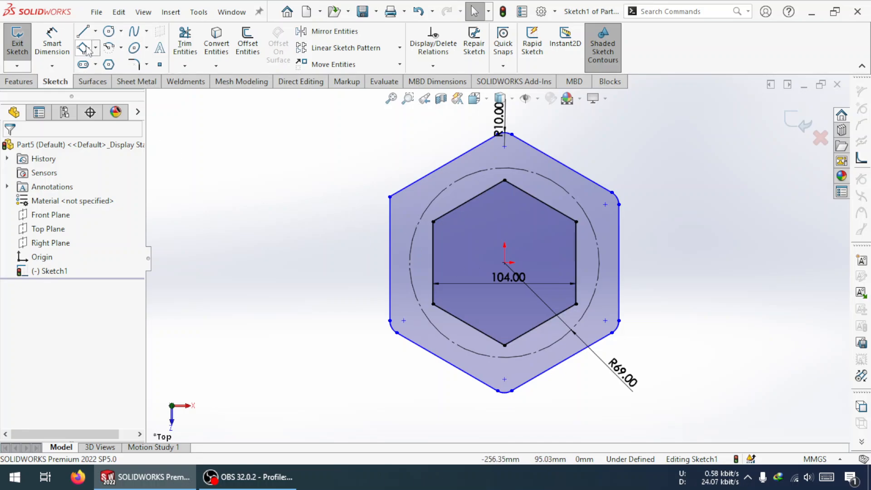
Sketch a small circle about 11.9 mm in diameter, centred on the topmost point of the R69 construction circle
{"action": "left_click", "coordinate": [108, 32]}
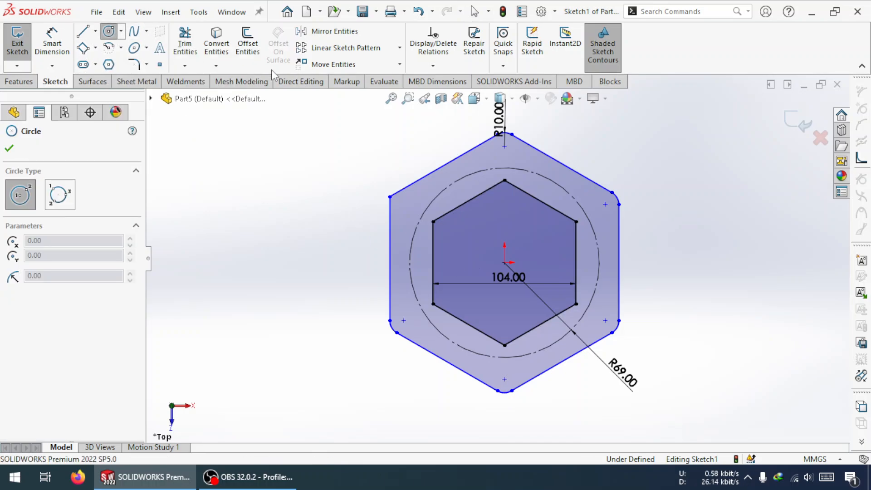
{"action": "left_click", "coordinate": [504, 168]}
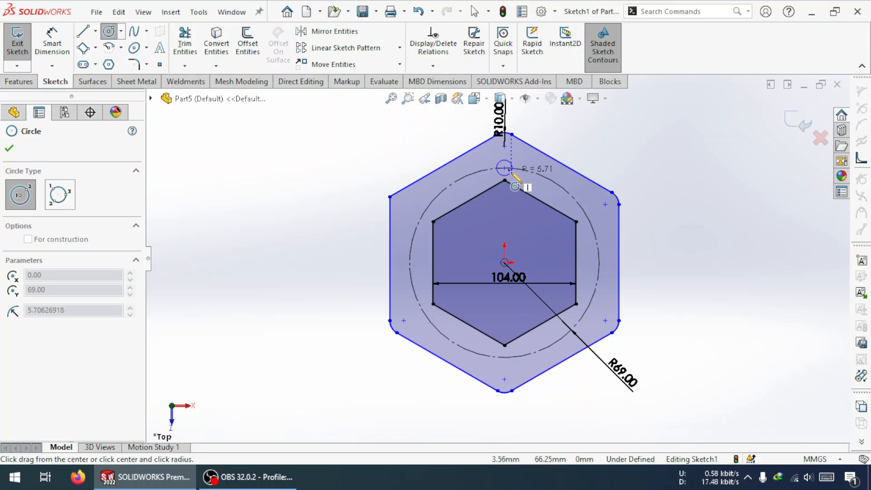
{"action": "left_click", "coordinate": [511, 173]}
{"action": "key", "text": "Escape"}
Add a diameter dimension to the small circle at the top of the R69 construction circle
{"action": "left_click", "coordinate": [53, 43]}
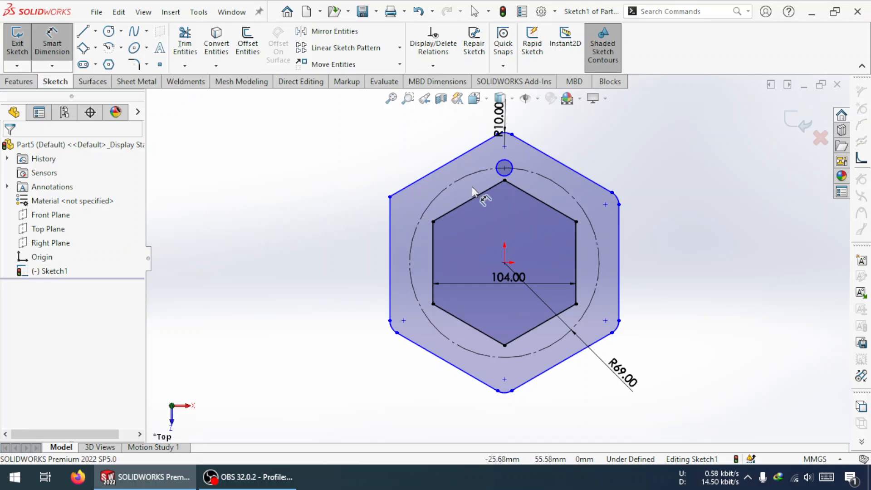
{"action": "left_click", "coordinate": [510, 173]}
{"action": "left_click", "coordinate": [693, 273]}
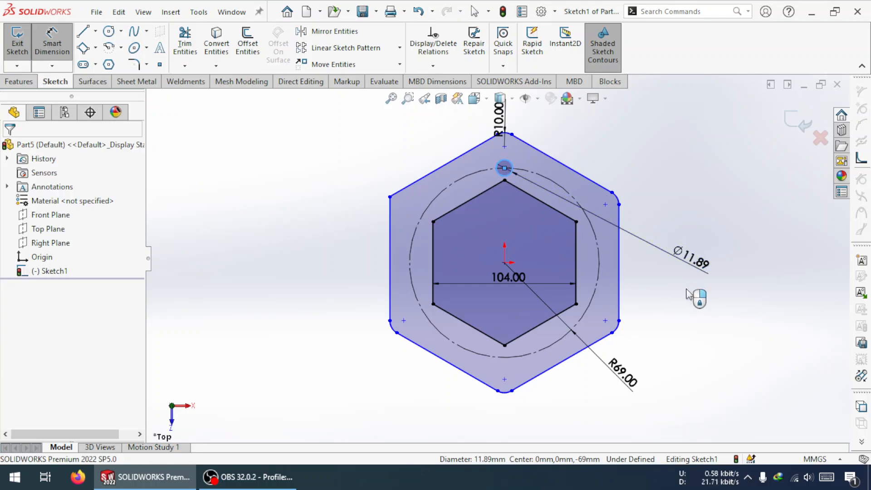
{"action": "key", "text": "Return"}
{"action": "key", "text": "Escape"}
Display the small circle's dimension as a radius and set it to 7 mm
{"action": "left_click", "coordinate": [680, 255]}
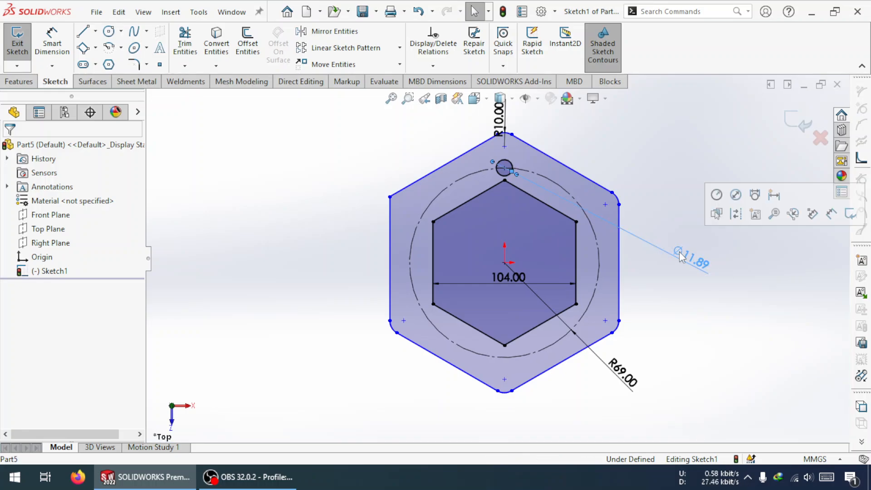
{"action": "left_click", "coordinate": [717, 195]}
{"action": "double_click", "coordinate": [685, 254]}
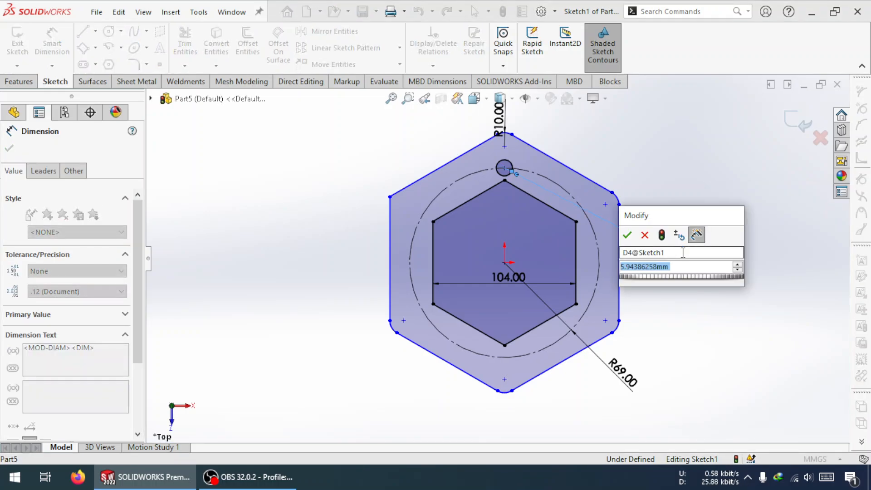
{"action": "key", "text": "Return"}
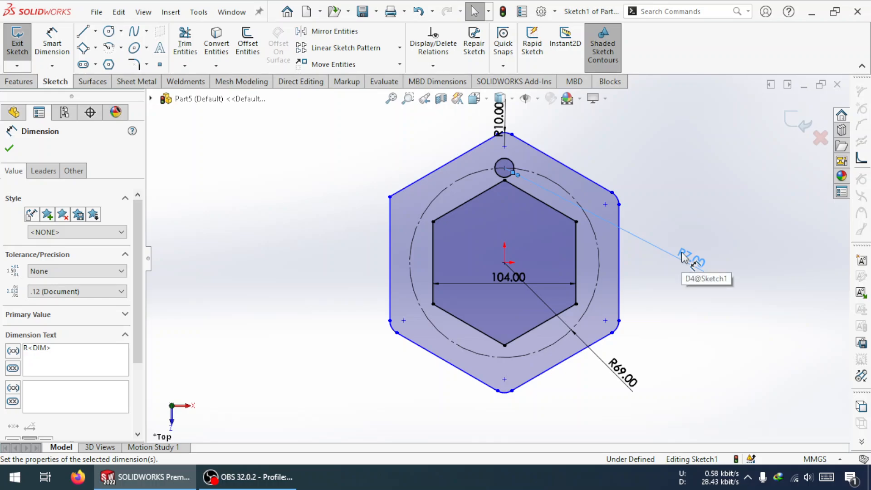
{"action": "key", "text": "Escape"}
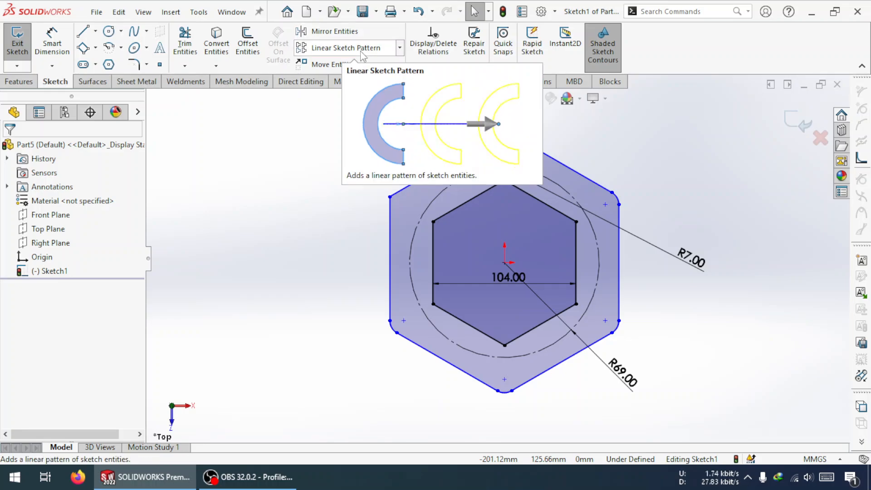
Create a circular sketch pattern of the R7 circle about the origin, with 6 equally spaced instances over 360 degrees
{"action": "left_click", "coordinate": [400, 49]}
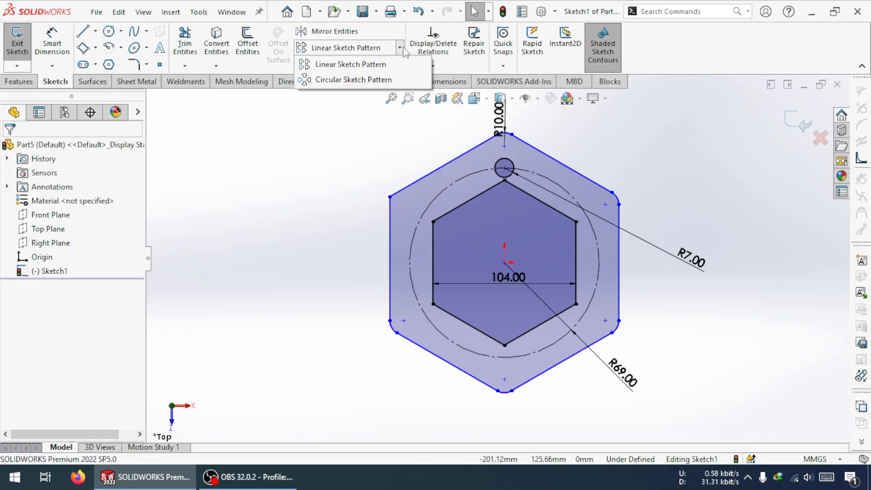
{"action": "left_click", "coordinate": [379, 80]}
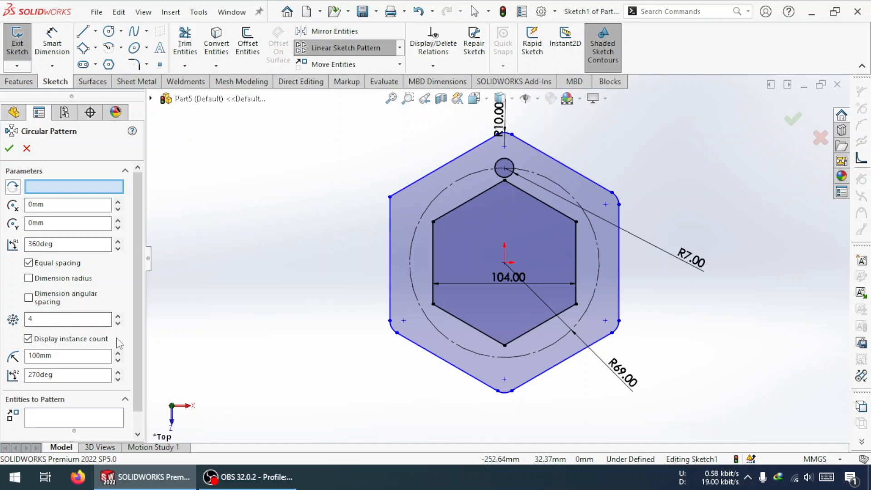
{"action": "left_click", "coordinate": [73, 417]}
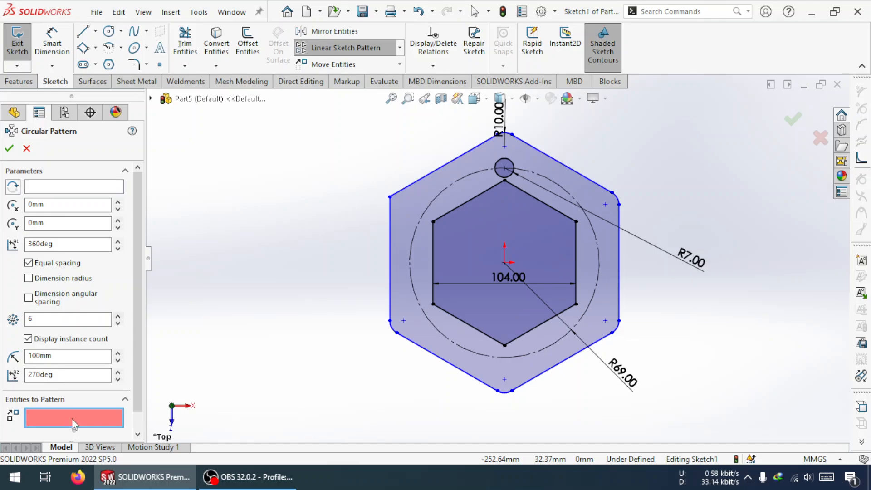
{"action": "left_click", "coordinate": [515, 164]}
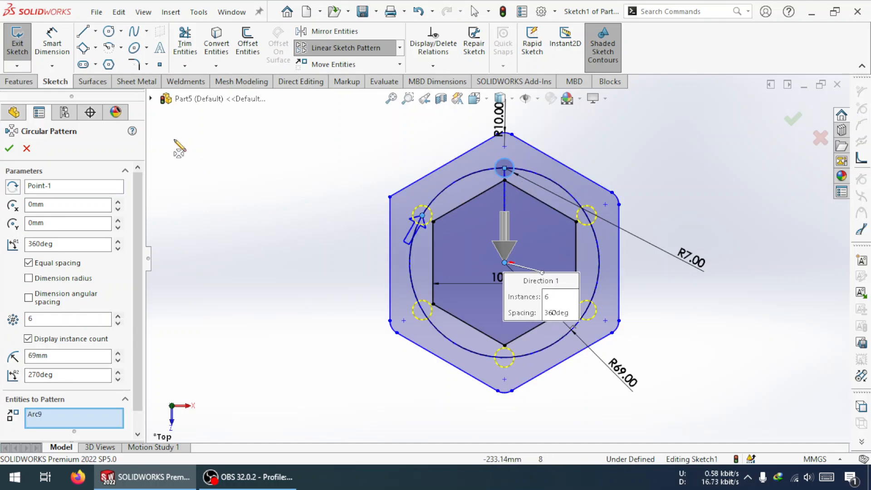
{"action": "left_click", "coordinate": [9, 147]}
Add Coincident relations between the R69 construction circle and the centres of the upper-right and upper-left patterned circles
{"action": "scroll", "coordinate": [442, 197], "scroll_direction": "down", "scroll_amount": 3}
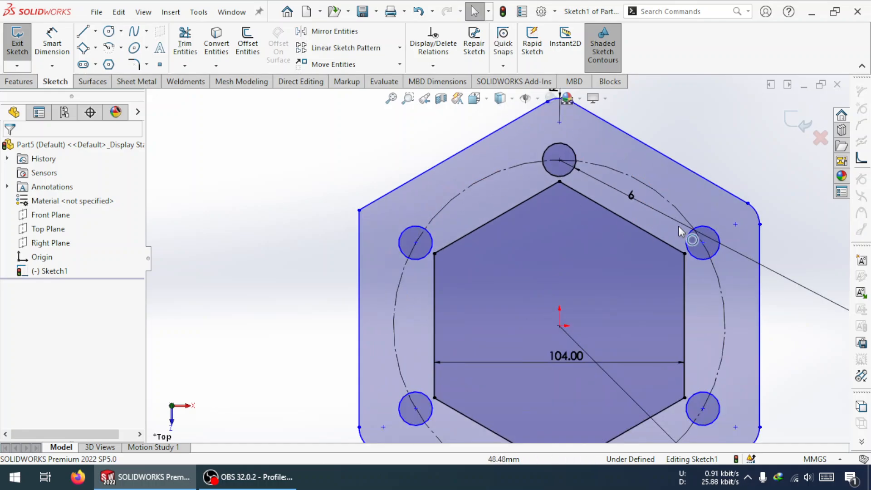
{"action": "left_click", "coordinate": [697, 233]}
{"action": "left_click", "coordinate": [677, 210], "text": "ctrl"}
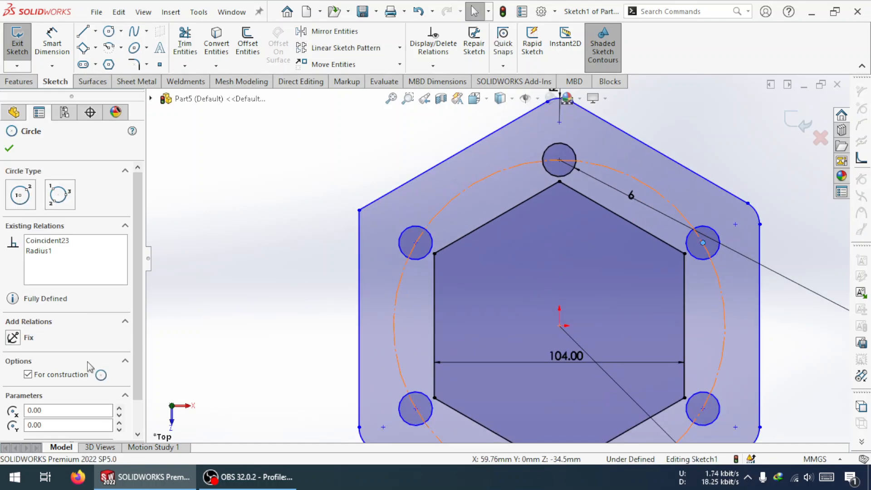
{"action": "left_click", "coordinate": [13, 368]}
{"action": "key", "text": "Escape"}
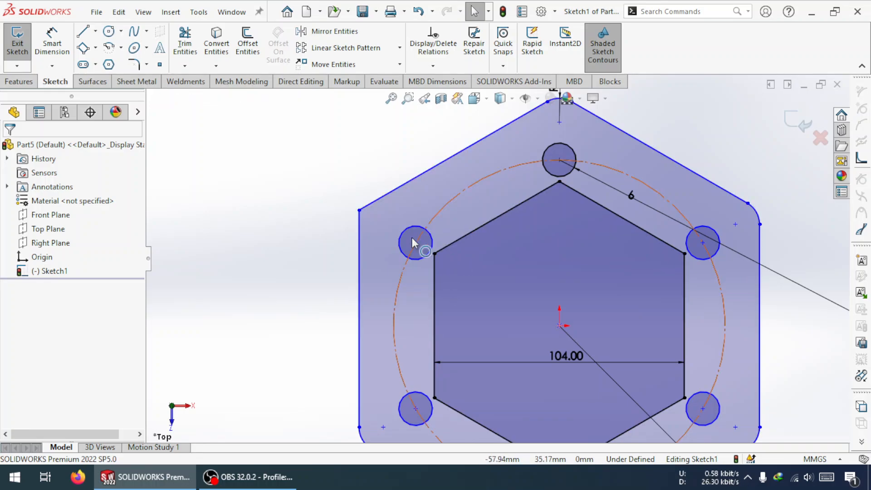
{"action": "left_click", "coordinate": [416, 243]}
{"action": "left_click", "coordinate": [435, 211], "text": "ctrl"}
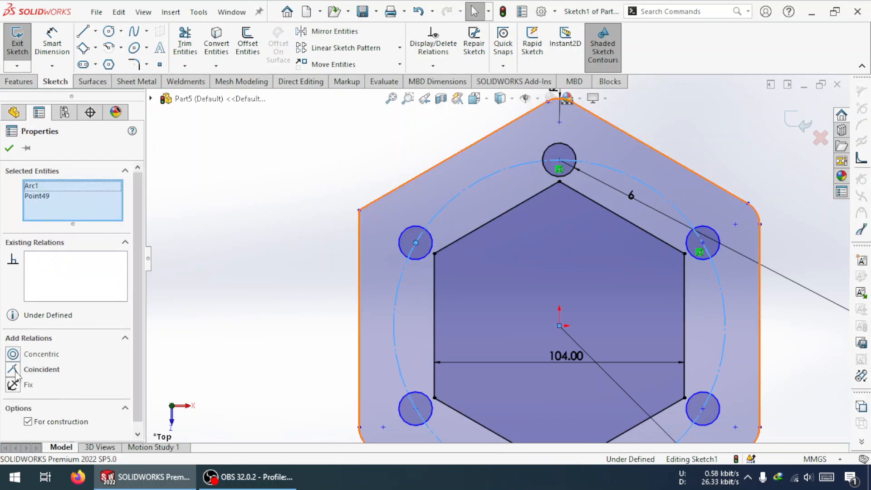
{"action": "left_click", "coordinate": [13, 369]}
{"action": "key", "text": "Escape"}
{"action": "key", "text": "f"}
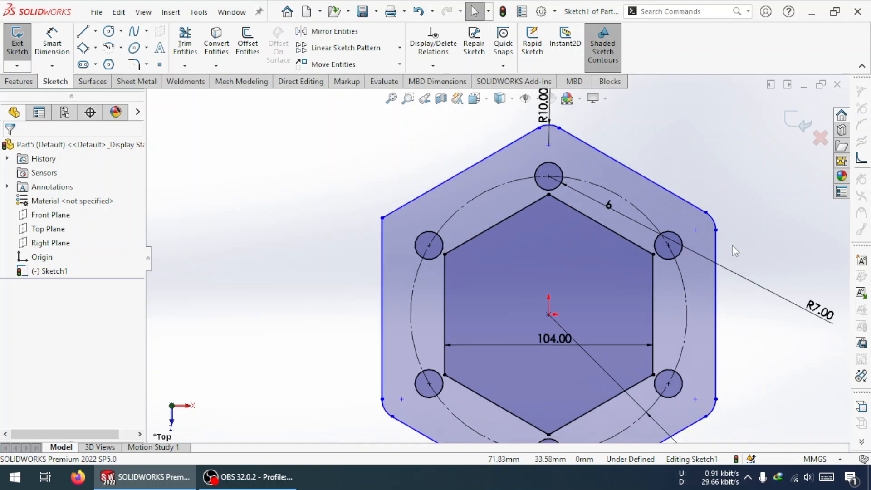
Try moving the R7 dimension closer and pulling the outer hexagon's upper-right corner, and undo the hexagon's distortion
{"action": "left_click_drag", "start_coordinate": [712, 320], "coordinate": [633, 276]}
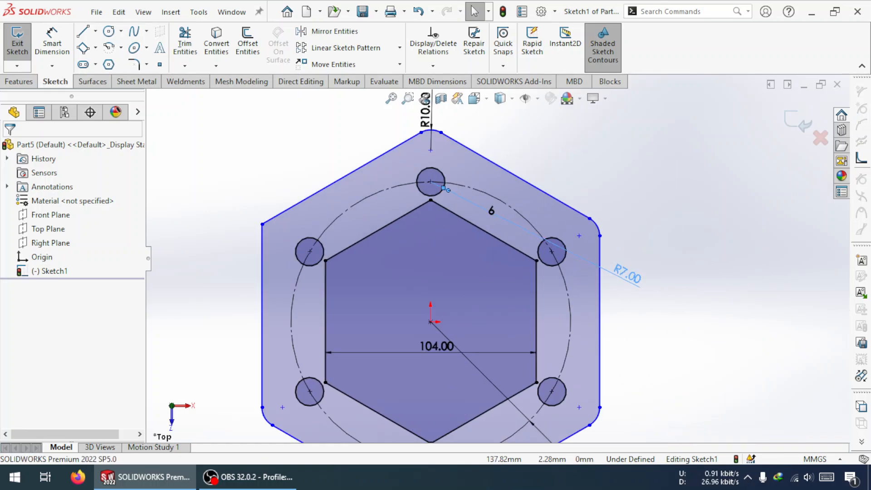
{"action": "mouse_move", "coordinate": [541, 226]}
{"action": "left_mouse_down"}
{"action": "mouse_move", "coordinate": [280, 116]}
{"action": "mouse_move", "coordinate": [593, 233]}
{"action": "left_mouse_up"}
{"action": "left_click", "coordinate": [594, 239]}
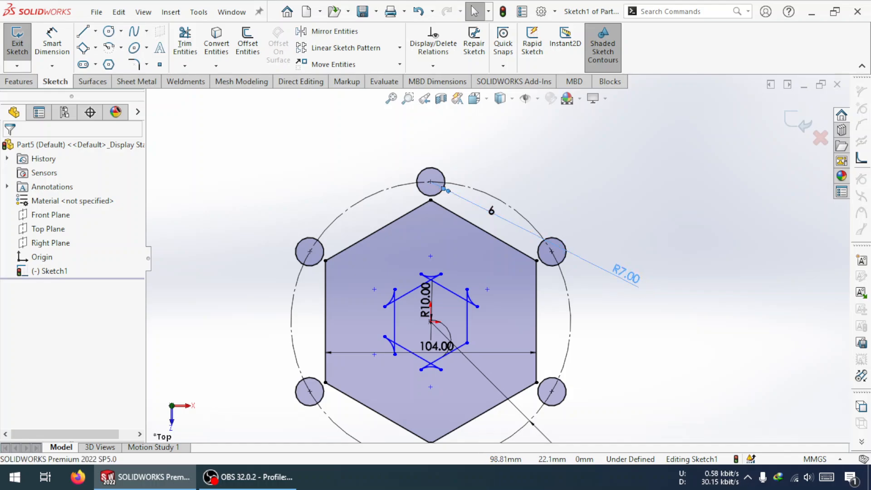
{"action": "key", "text": "ctrl+z"}
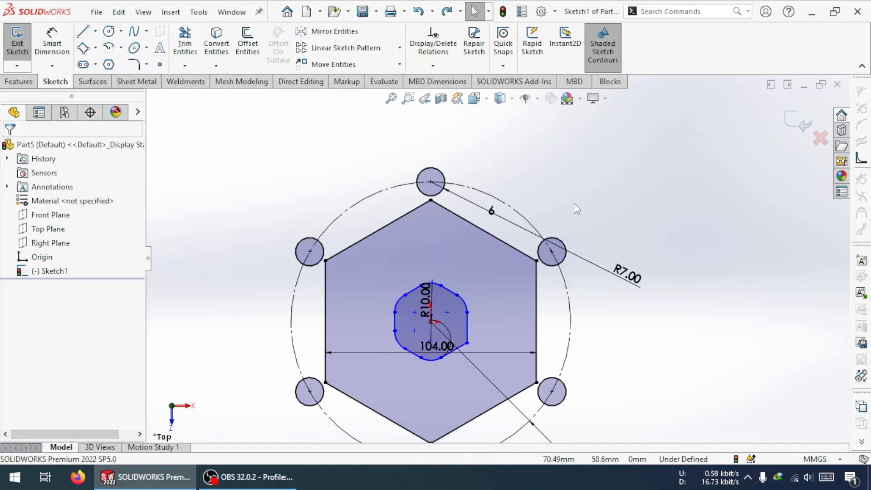
{"action": "key", "text": "ctrl+z"}
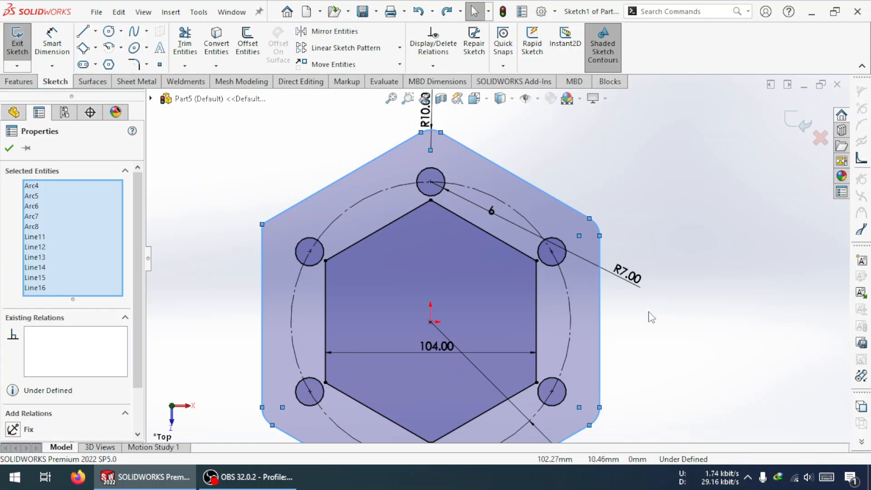
Reposition the R7 dimension outside the upper-left side of the outer hexagon
{"action": "left_click", "coordinate": [660, 325]}
{"action": "left_click_drag", "start_coordinate": [629, 276], "coordinate": [318, 143]}
{"action": "left_click", "coordinate": [606, 191]}
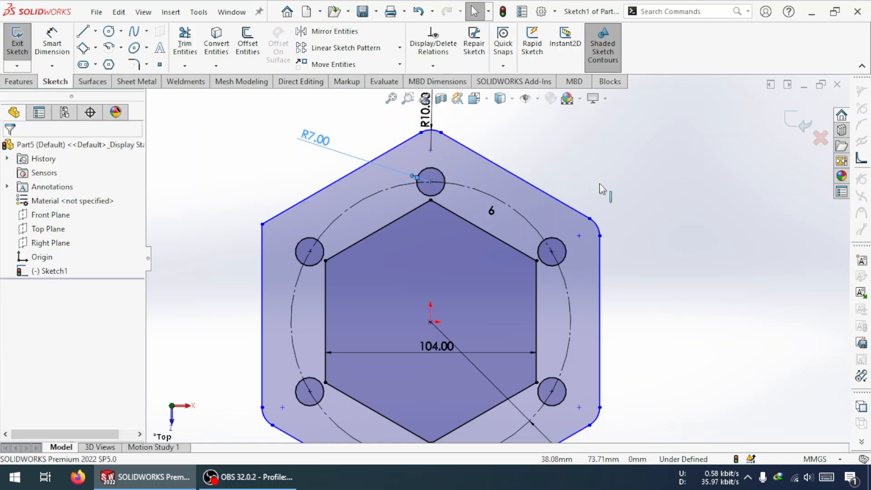
Sketch a horizontal line about 64 mm long outward from the outer hexagon's right side, level with the inner hexagon's upper-right corner
{"action": "scroll", "coordinate": [489, 323], "scroll_direction": "up", "scroll_amount": 4}
{"action": "scroll", "coordinate": [479, 317], "scroll_direction": "down", "scroll_amount": 3}
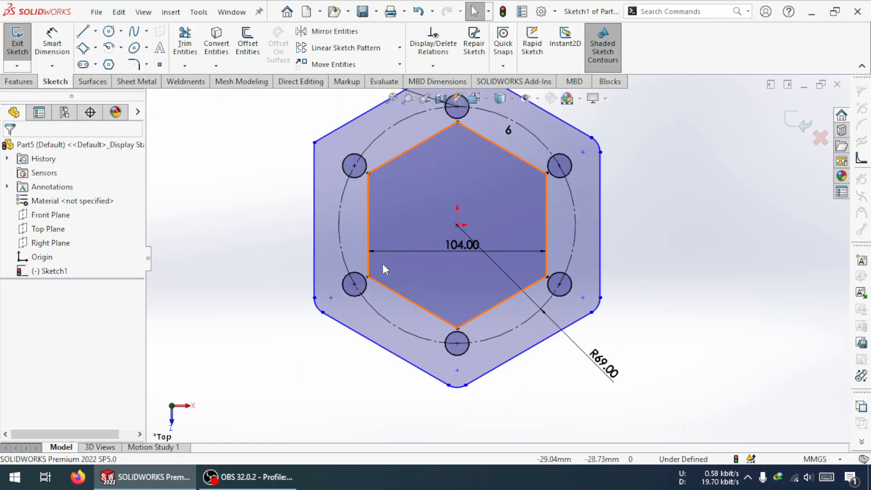
{"action": "left_click", "coordinate": [89, 35]}
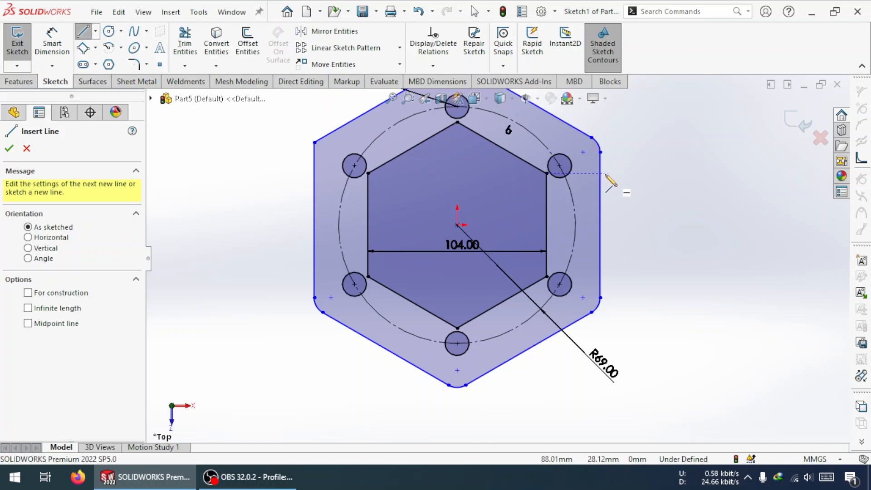
{"action": "left_click", "coordinate": [601, 173]}
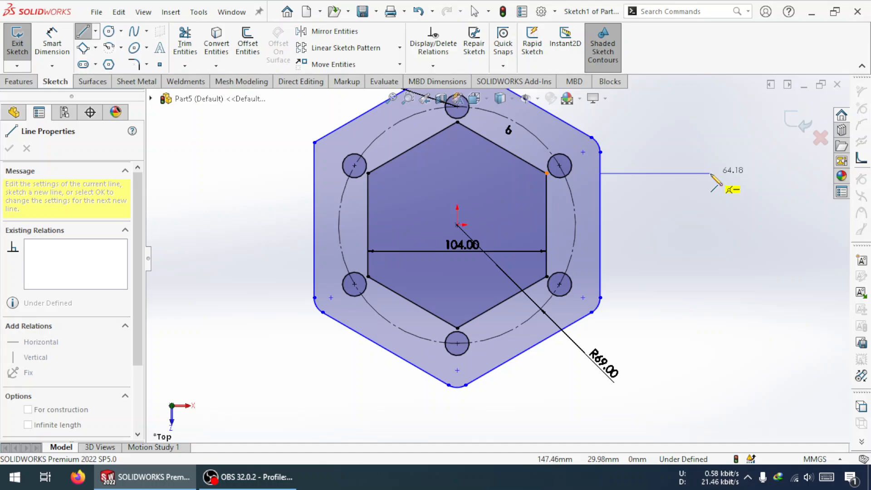
{"action": "left_click", "coordinate": [711, 173]}
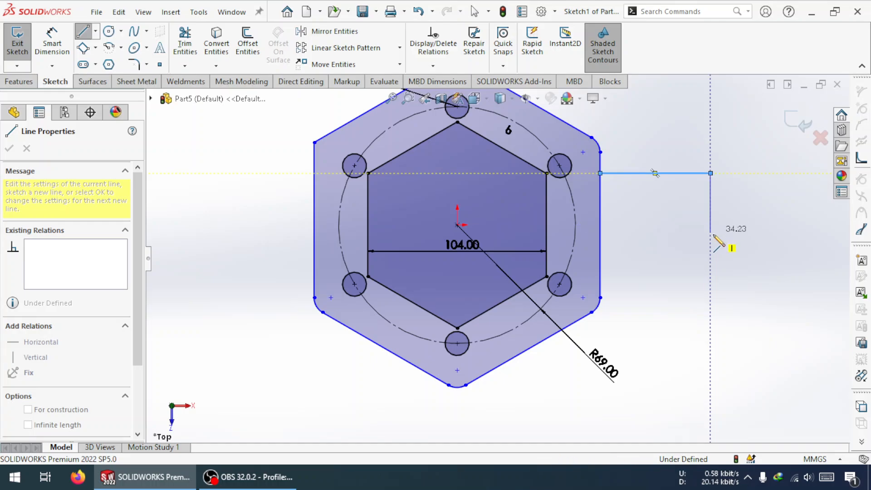
{"action": "key", "text": "Escape"}
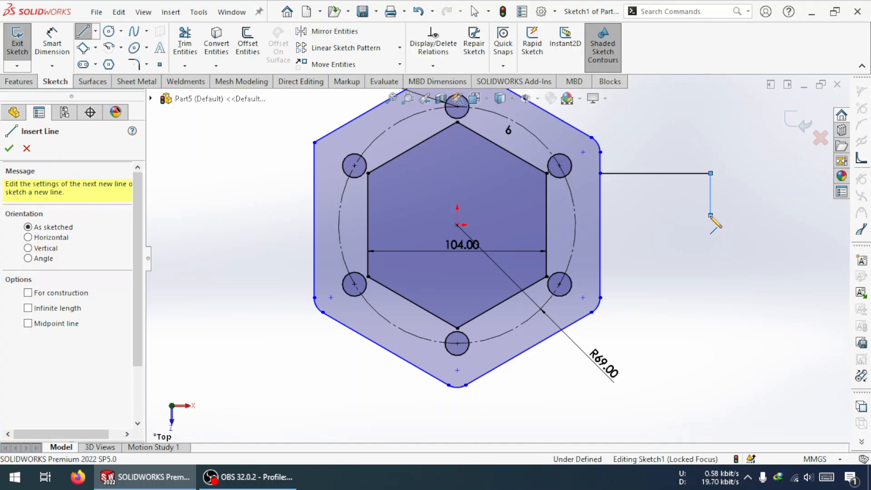
{"action": "key", "text": "Escape"}
Sketch a horizontal construction line about 123 mm long below the outer hexagon
{"action": "left_click", "coordinate": [87, 32]}
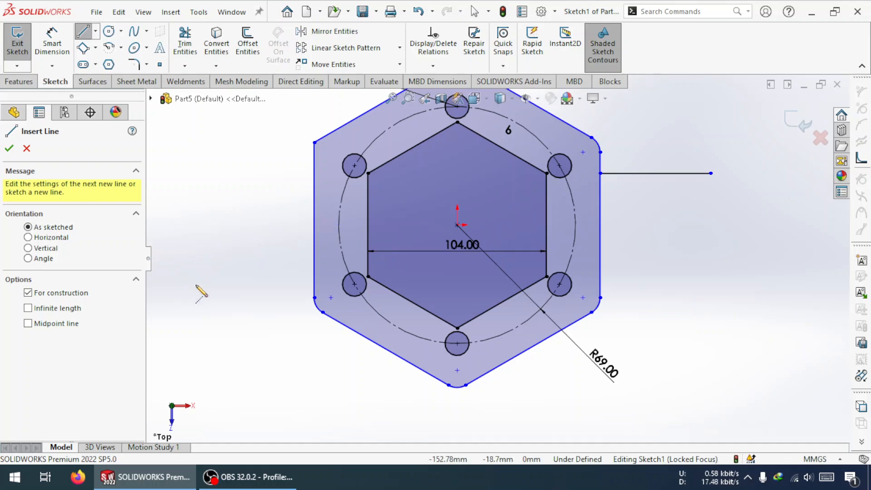
{"action": "left_click", "coordinate": [354, 421]}
{"action": "left_click", "coordinate": [567, 421]}
{"action": "key", "text": "Escape"}
{"action": "key", "text": "Escape"}
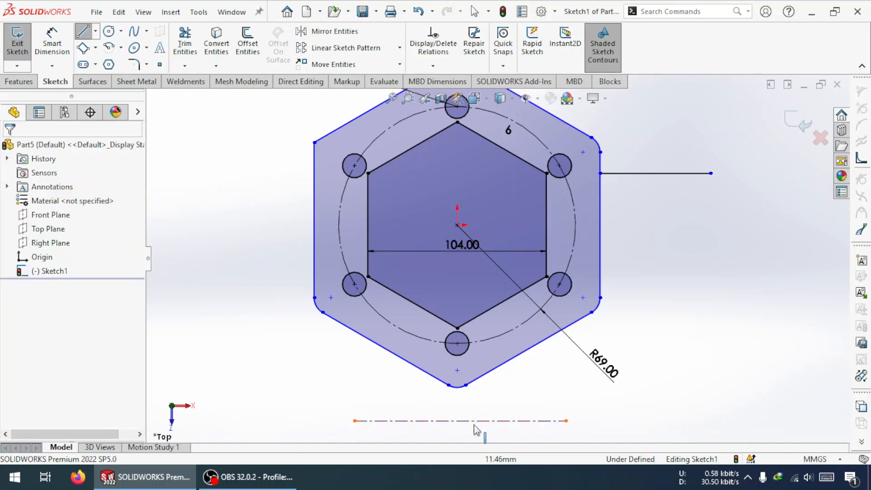
Make the construction line's midpoint coincident with the origin and stretch its right end to about 164 mm from the origin
{"action": "left_click", "coordinate": [462, 422]}
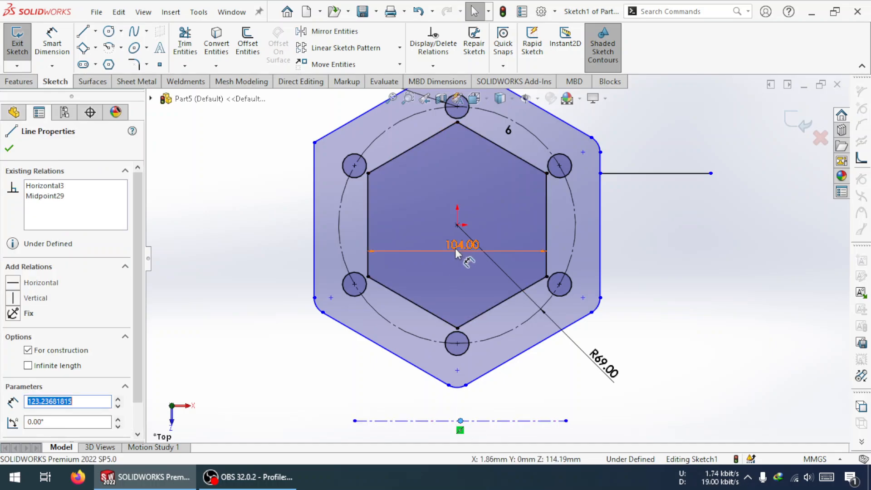
{"action": "left_click", "coordinate": [456, 225], "text": "ctrl"}
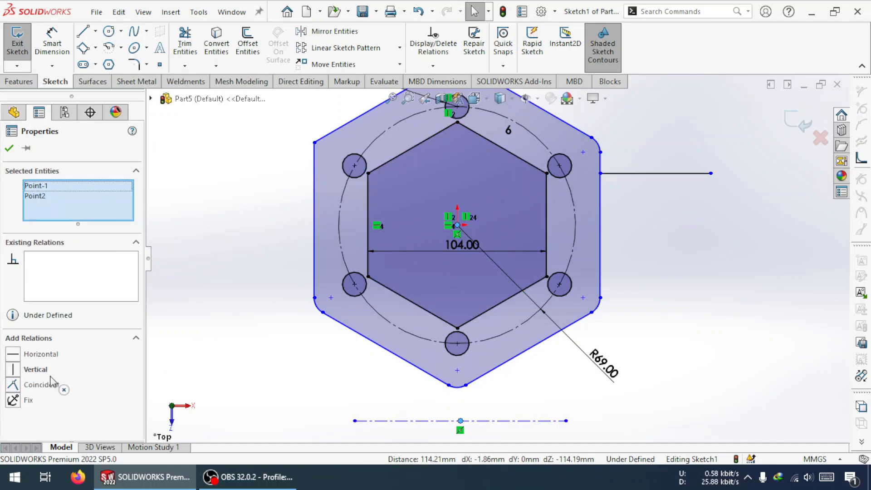
{"action": "left_click", "coordinate": [10, 385]}
{"action": "key", "text": "Escape"}
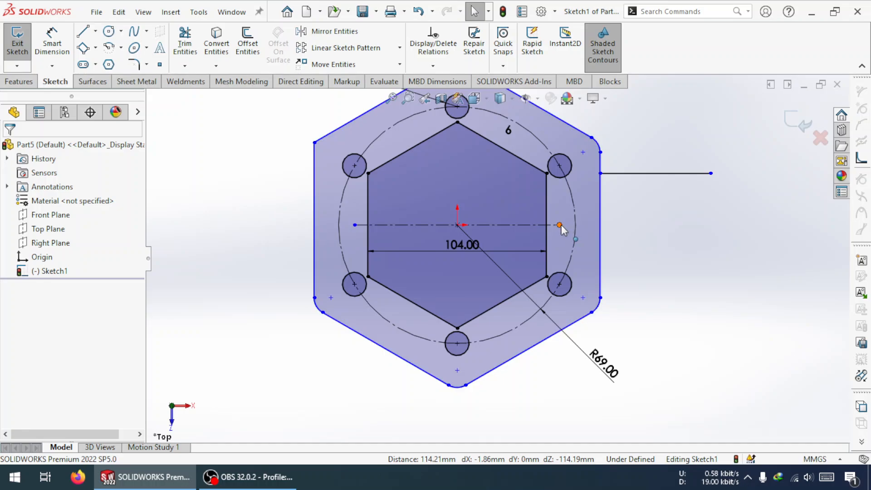
{"action": "left_click_drag", "start_coordinate": [561, 225], "coordinate": [738, 225]}
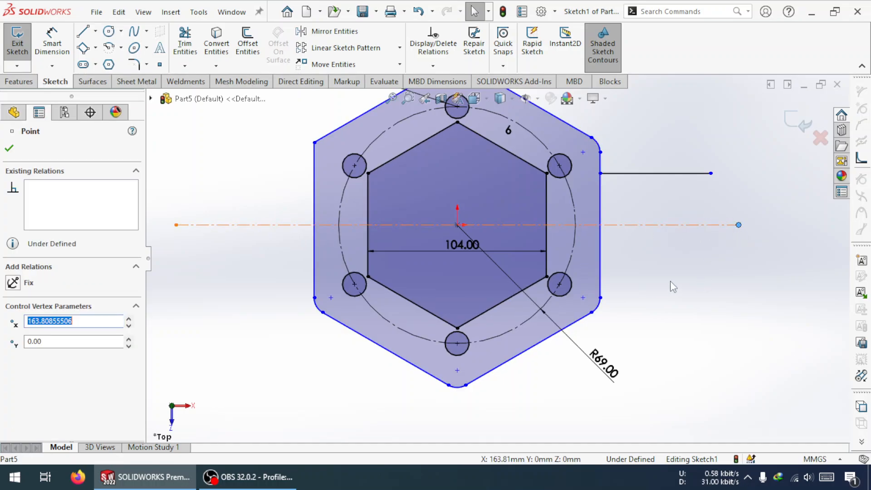
{"action": "left_click", "coordinate": [670, 282]}
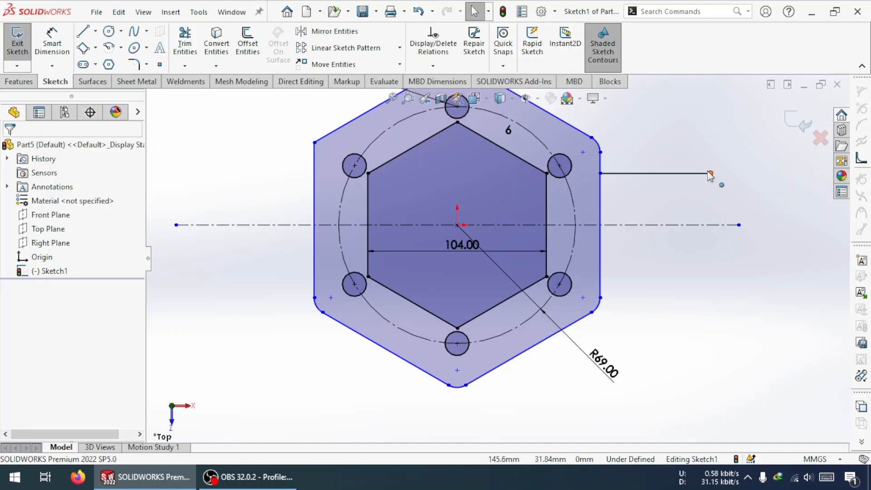
Sketch a vertical line from the free end of the 64 mm horizontal line down to the horizontal construction line
{"action": "left_click", "coordinate": [84, 32]}
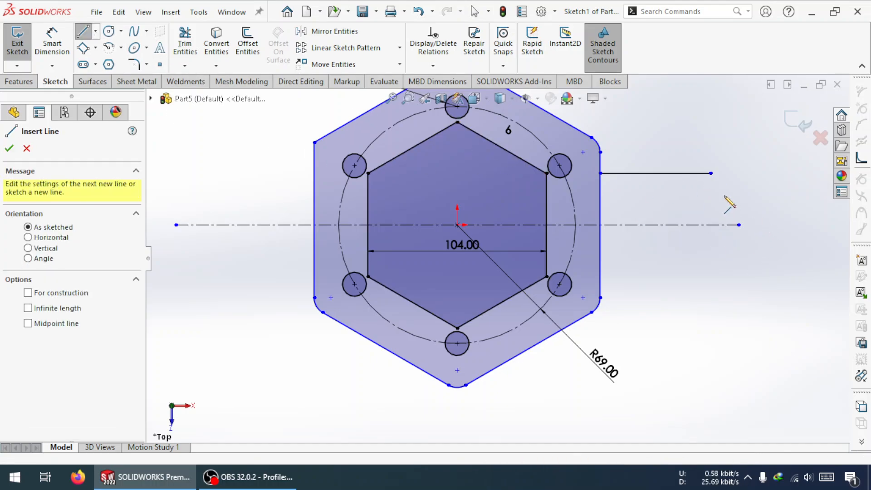
{"action": "left_click", "coordinate": [711, 173]}
{"action": "left_click", "coordinate": [711, 225]}
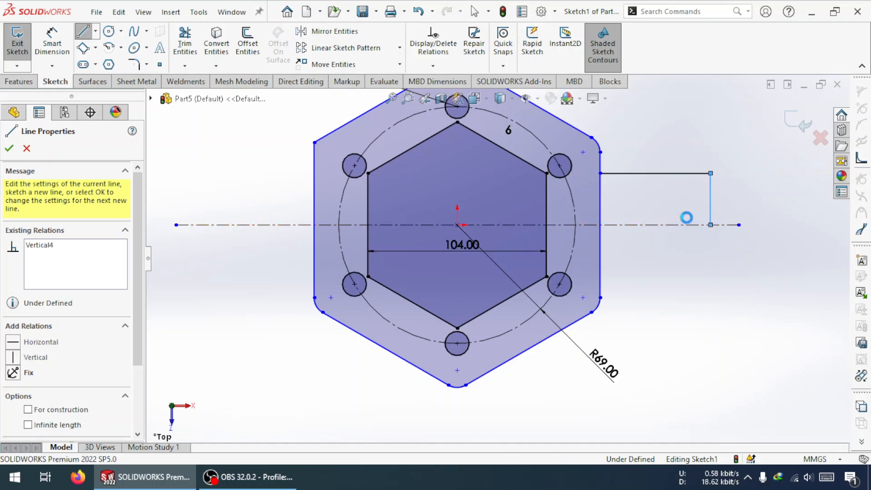
{"action": "key", "text": "Escape"}
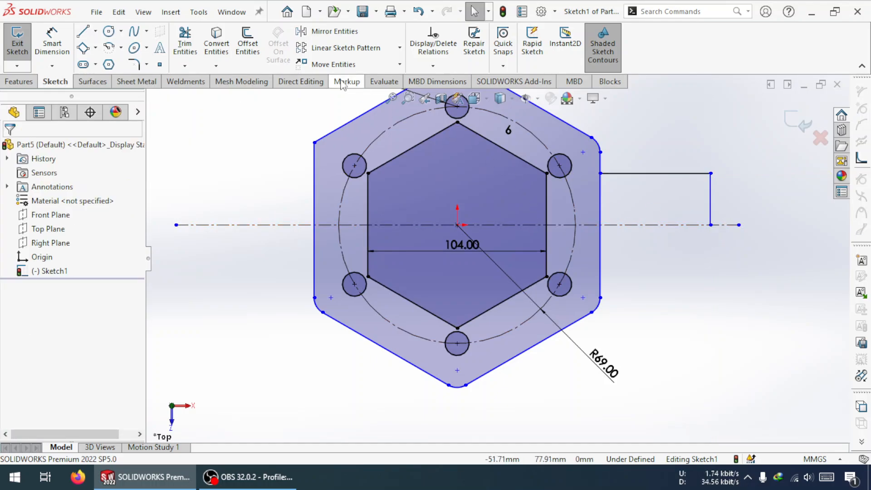
Fillet the corner between the extension's horizontal line and its vertical end line with a 20 mm radius
{"action": "left_click", "coordinate": [134, 64]}
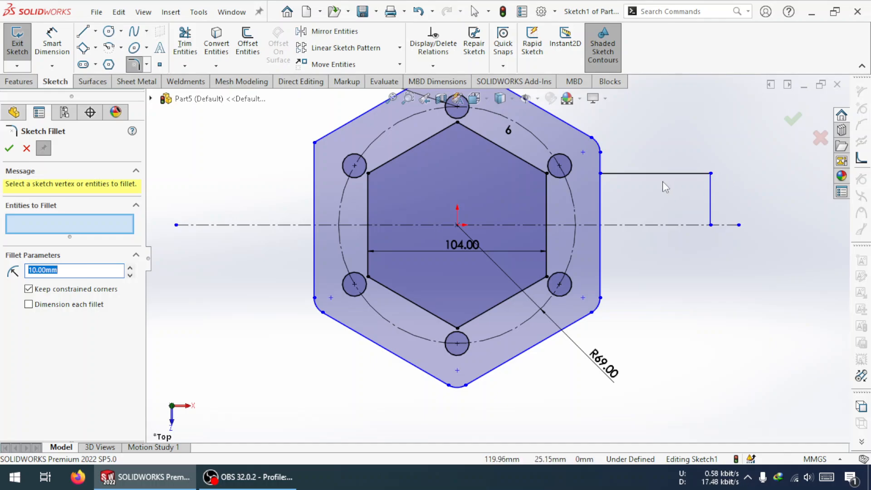
{"action": "left_click", "coordinate": [712, 176]}
{"action": "left_click", "coordinate": [9, 149]}
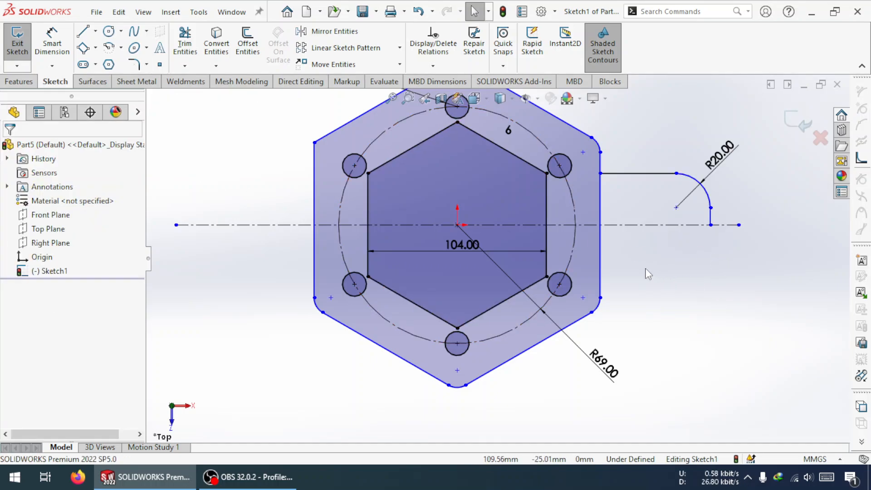
Dimension the distance from the outer hexagon's right side to the extension's vertical end line as 50 mm
{"action": "left_click", "coordinate": [52, 45]}
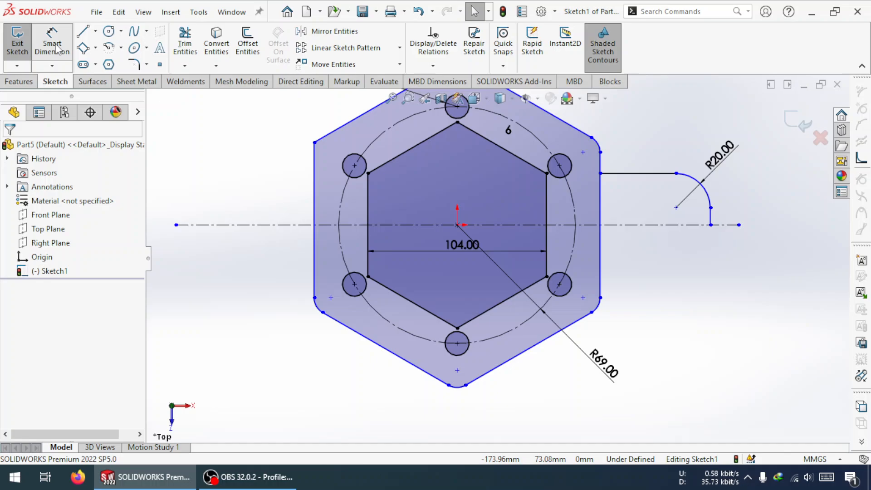
{"action": "left_click", "coordinate": [600, 212]}
{"action": "left_click", "coordinate": [711, 216]}
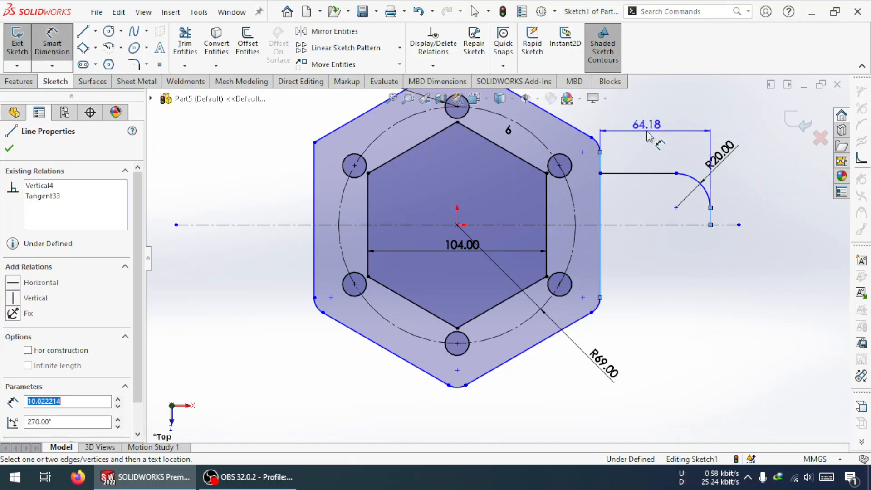
{"action": "left_click", "coordinate": [649, 133]}
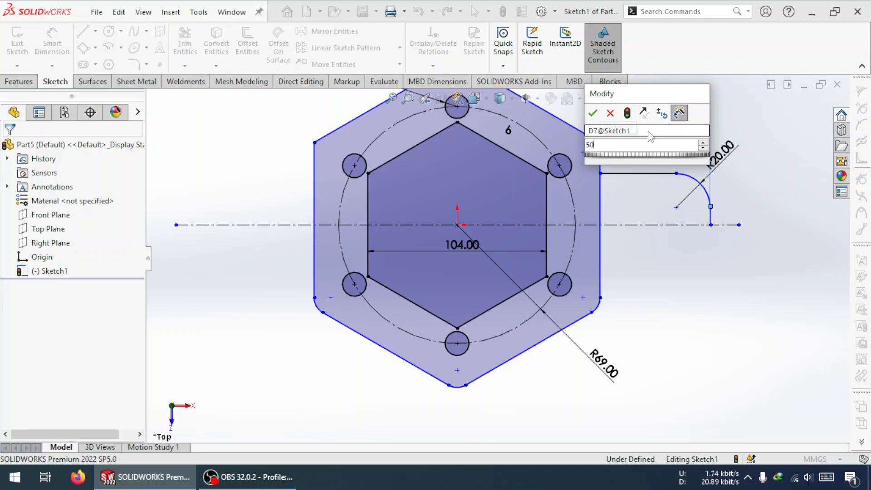
{"action": "key", "text": "Return"}
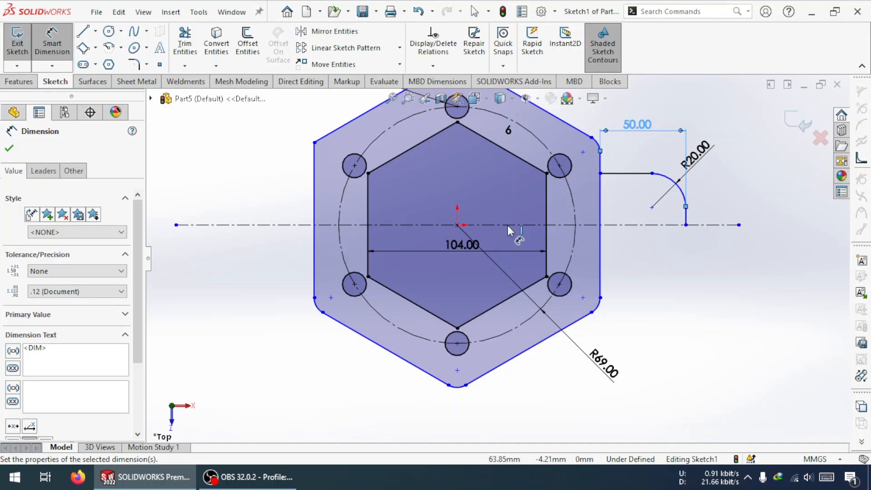
Sketch a circle about 26 mm in diameter on the horizontal construction line, directly below the extension fillet's center
{"action": "left_click", "coordinate": [111, 34]}
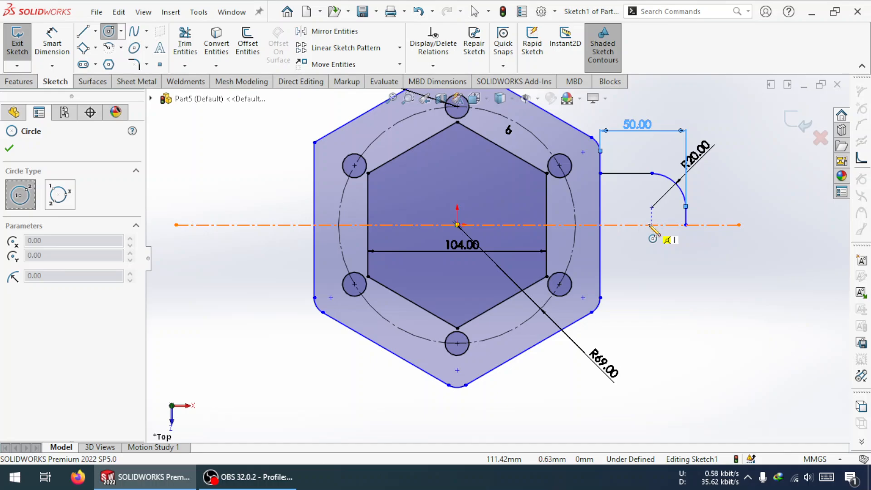
{"action": "left_click", "coordinate": [652, 225]}
{"action": "left_click", "coordinate": [668, 241]}
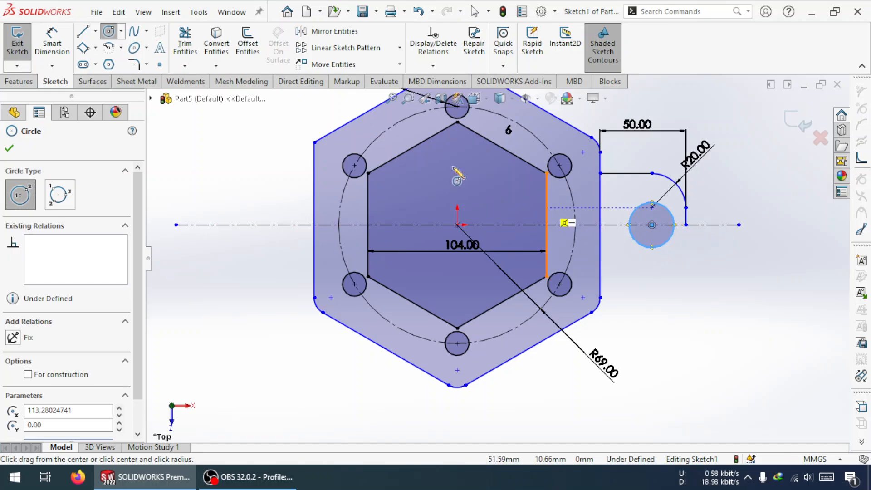
{"action": "key", "text": "Escape"}
Try to dimension the vertical distance between the new circle's center and the extension's horizontal line
{"action": "left_click", "coordinate": [52, 43]}
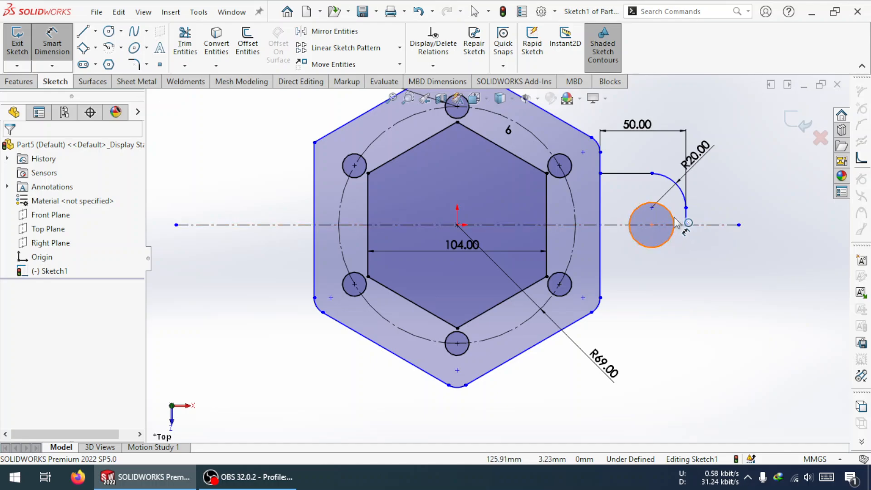
{"action": "left_click", "coordinate": [675, 219]}
{"action": "left_click", "coordinate": [642, 174]}
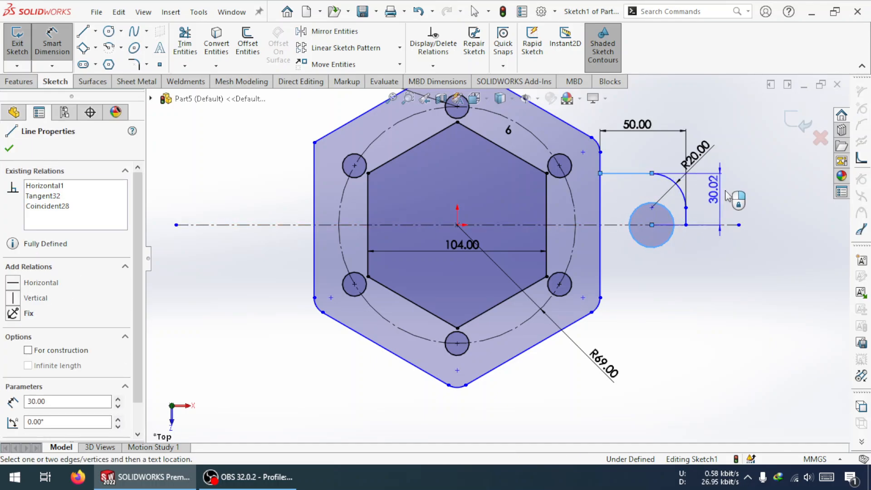
{"action": "left_click", "coordinate": [730, 192]}
{"action": "key", "text": "Return"}
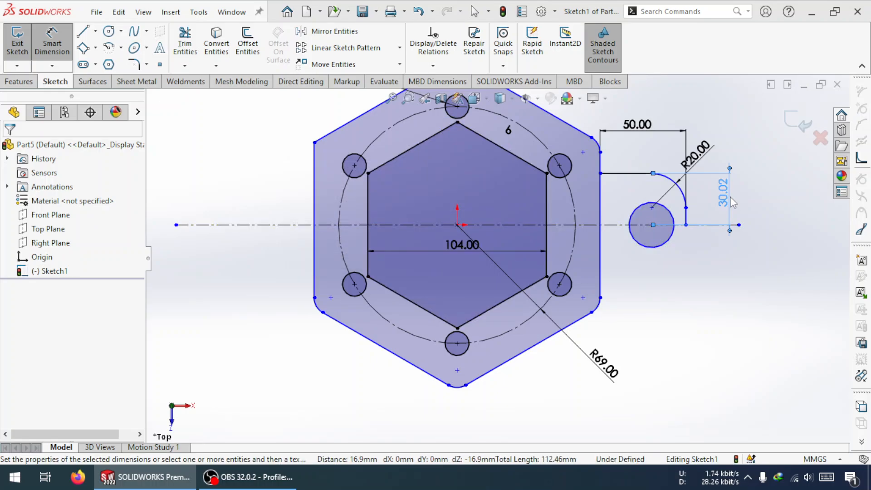
{"action": "key", "text": "Escape"}
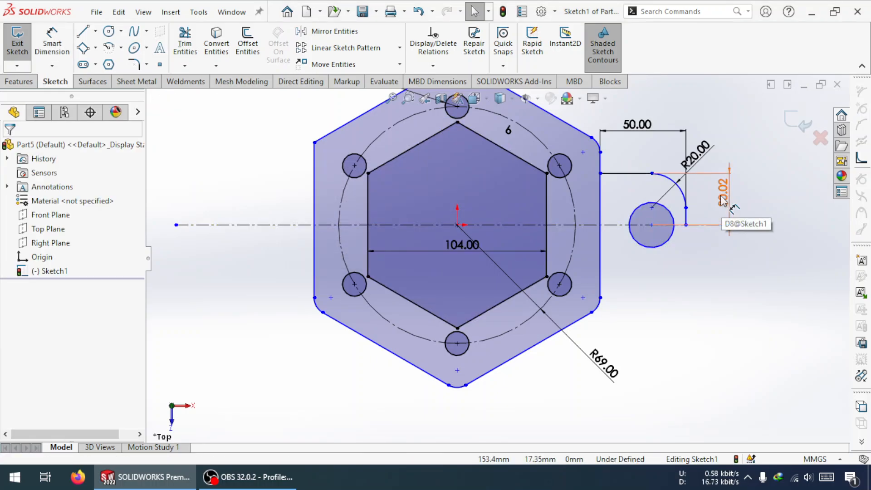
Try to edit the vertical dimension beside the extension, and delete that dimension
{"action": "double_click", "coordinate": [723, 195]}
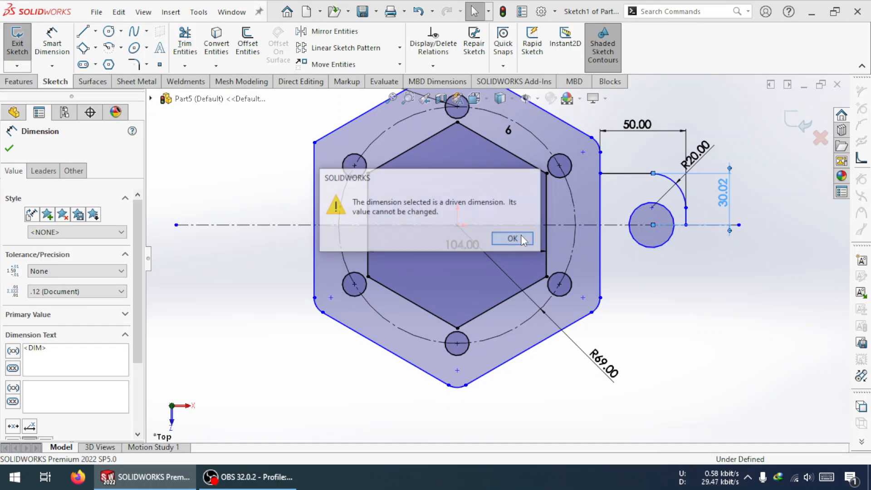
{"action": "left_click", "coordinate": [514, 238]}
{"action": "left_click", "coordinate": [726, 210]}
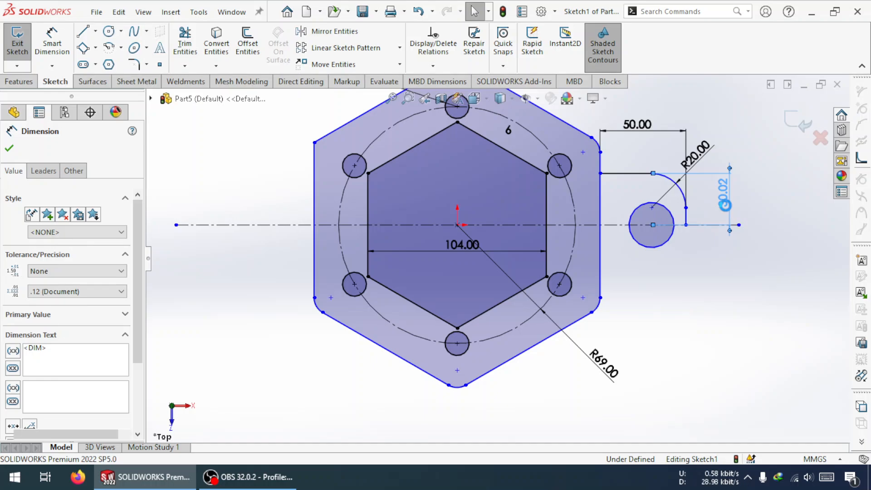
{"action": "key", "text": "Delete"}
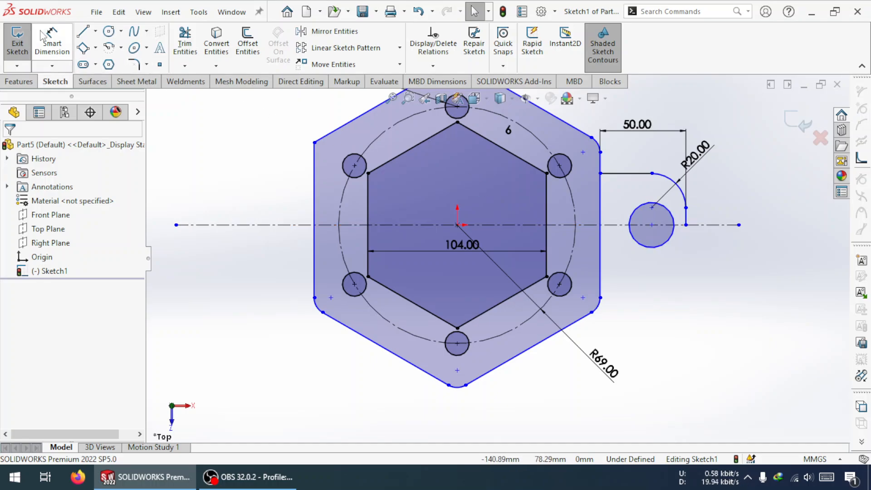
Dimension the circle on the construction line, display the dimension as a radius and set it to 20 mm
{"action": "left_click", "coordinate": [52, 41]}
{"action": "left_click", "coordinate": [663, 248]}
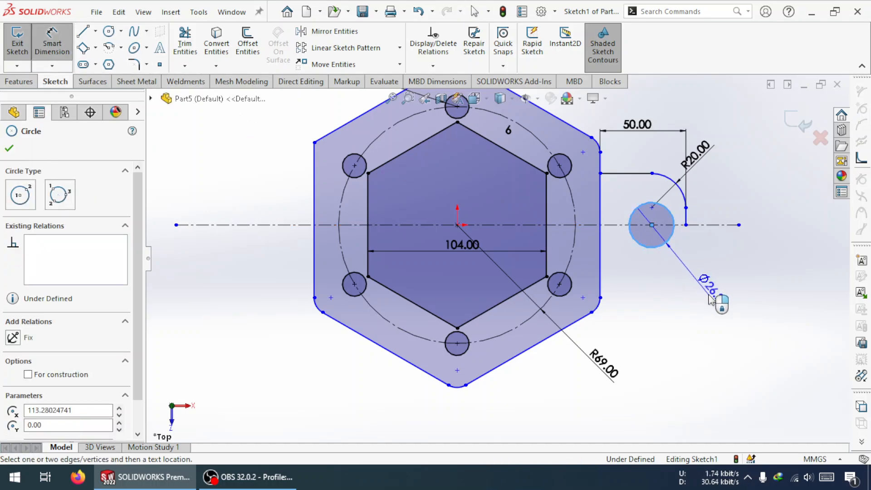
{"action": "left_click", "coordinate": [732, 333]}
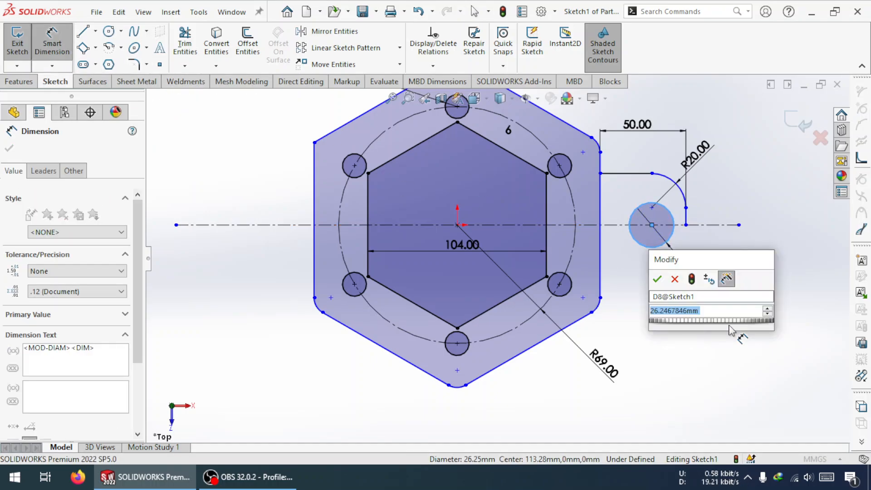
{"action": "left_click", "coordinate": [657, 280]}
{"action": "key", "text": "Escape"}
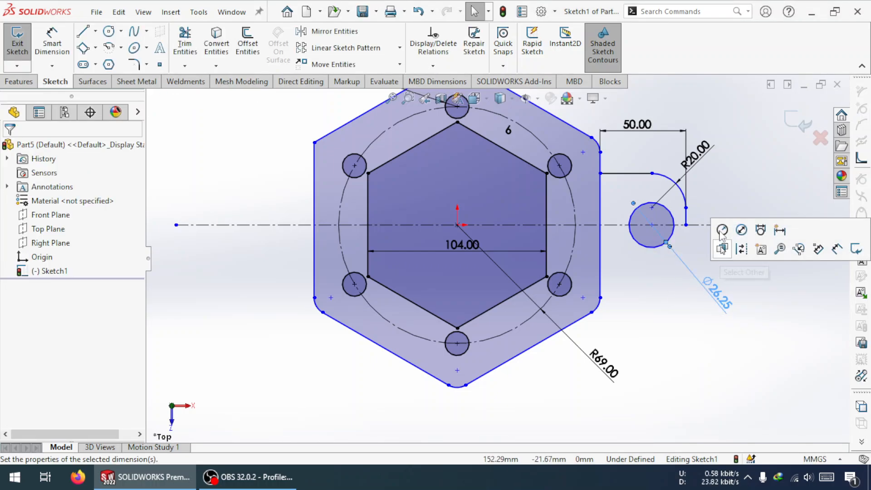
{"action": "left_click", "coordinate": [722, 230]}
{"action": "double_click", "coordinate": [718, 294]}
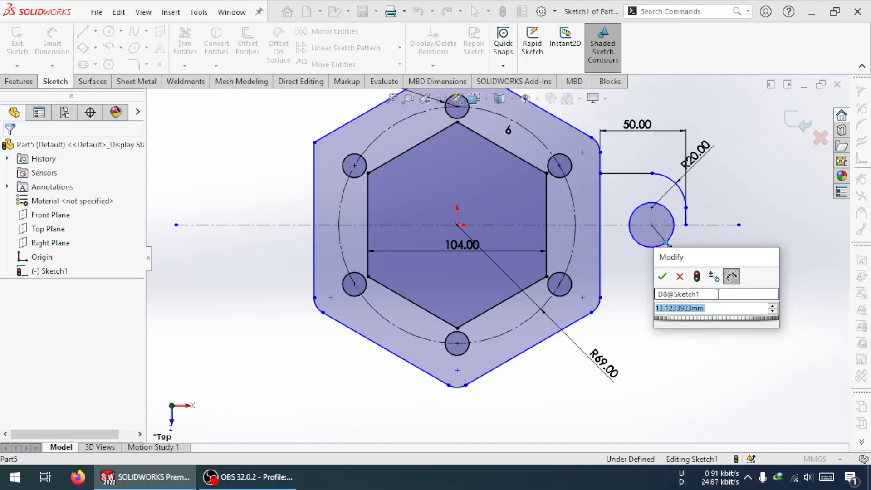
{"action": "type", "text": "20"}
{"action": "key", "text": "Return"}
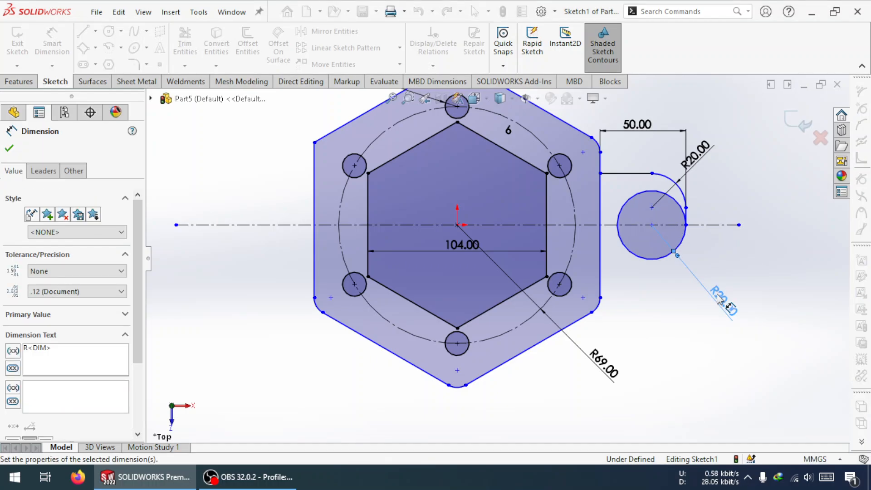
{"action": "key", "text": "Escape"}
Shift the R20 circle's center inward to about 110 mm from the origin and the fillet's center outward to about 115 mm
{"action": "scroll", "coordinate": [685, 231], "scroll_direction": "down", "scroll_amount": 3}
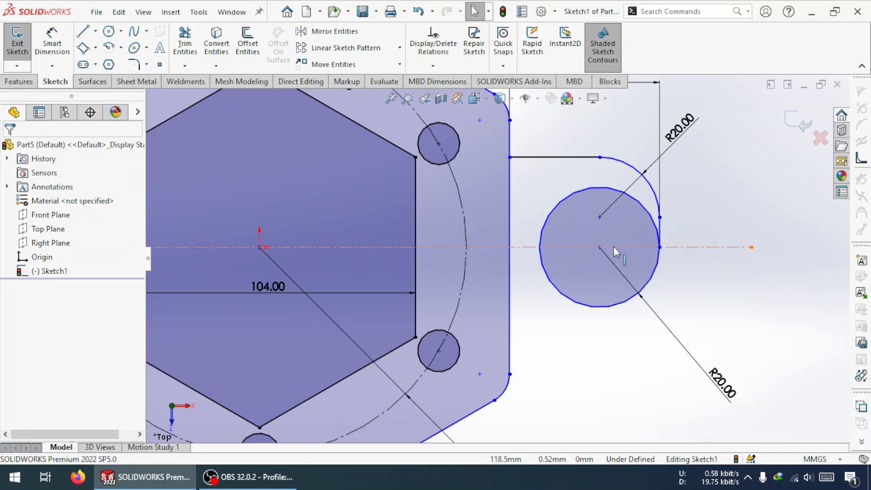
{"action": "mouse_move", "coordinate": [600, 248]}
{"action": "left_mouse_down"}
{"action": "mouse_move", "coordinate": [573, 252]}
{"action": "mouse_move", "coordinate": [590, 251]}
{"action": "left_mouse_up"}
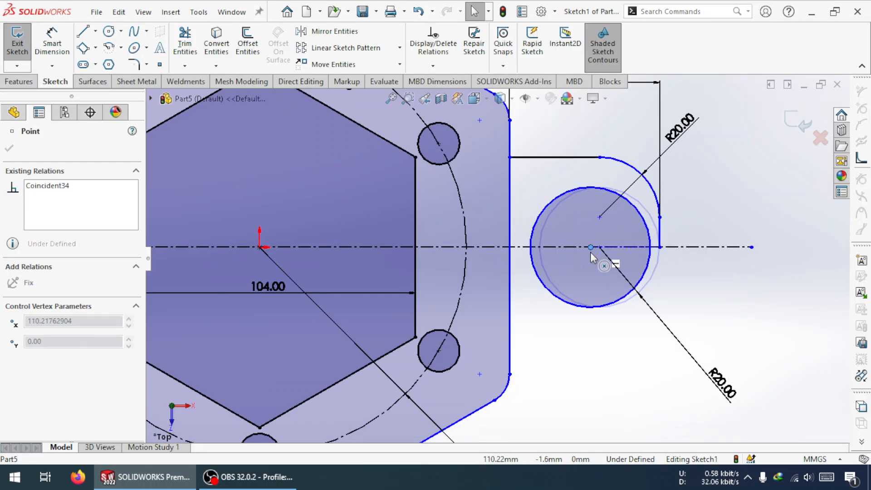
{"action": "left_click_drag", "start_coordinate": [597, 216], "coordinate": [605, 258]}
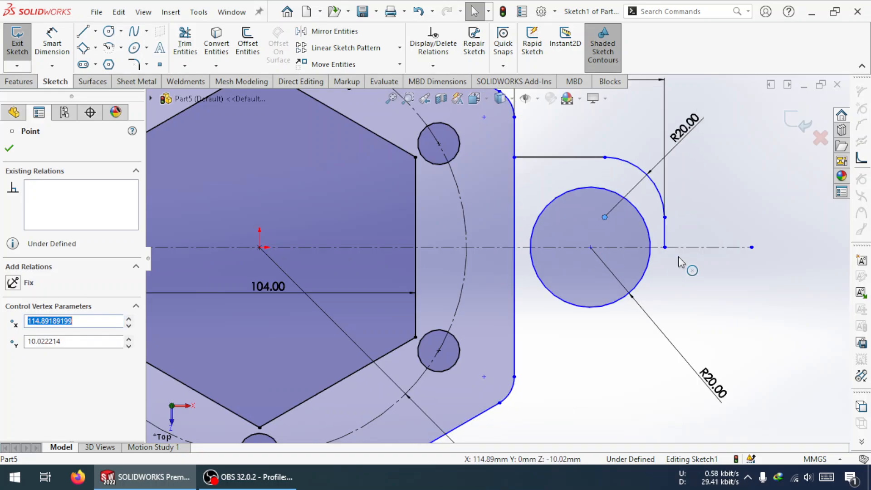
{"action": "left_click", "coordinate": [746, 194]}
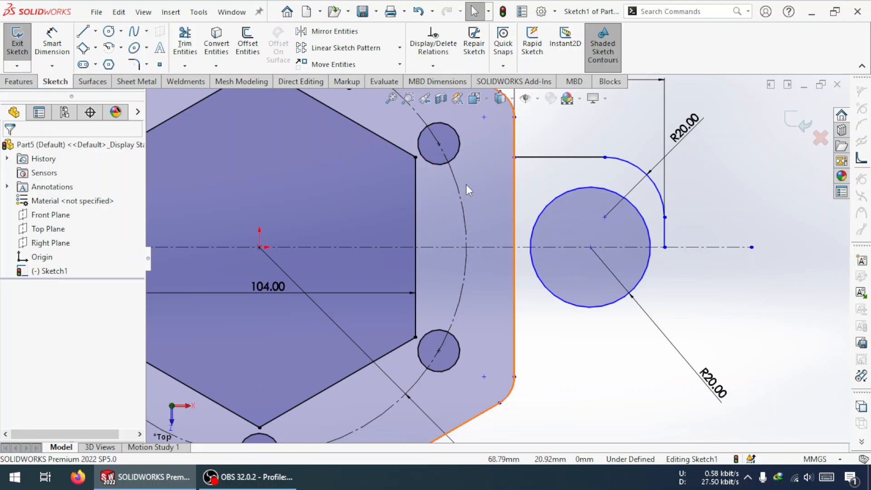
Dimension the distance from the R20 circle's center to the extension's vertical end line as 25 mm
{"action": "left_click", "coordinate": [58, 42]}
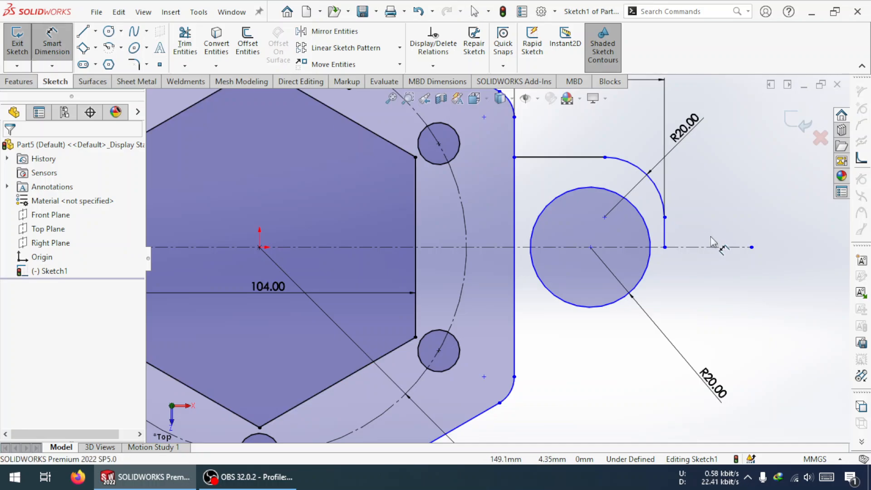
{"action": "left_click", "coordinate": [665, 234]}
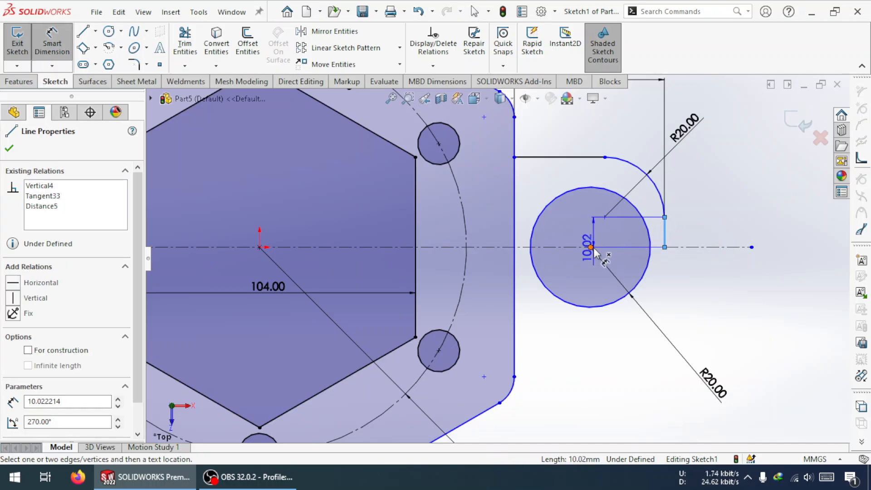
{"action": "left_click", "coordinate": [590, 247]}
{"action": "left_click", "coordinate": [626, 136]}
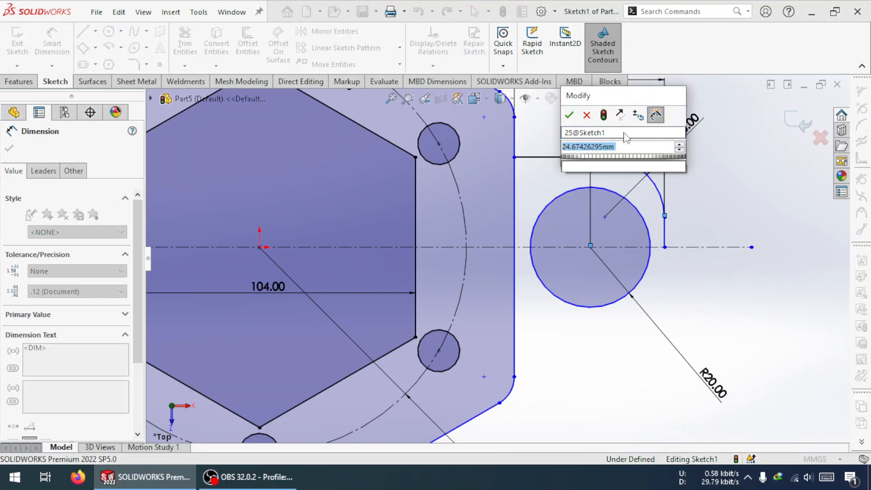
{"action": "type", "text": "25"}
{"action": "key", "text": "Return"}
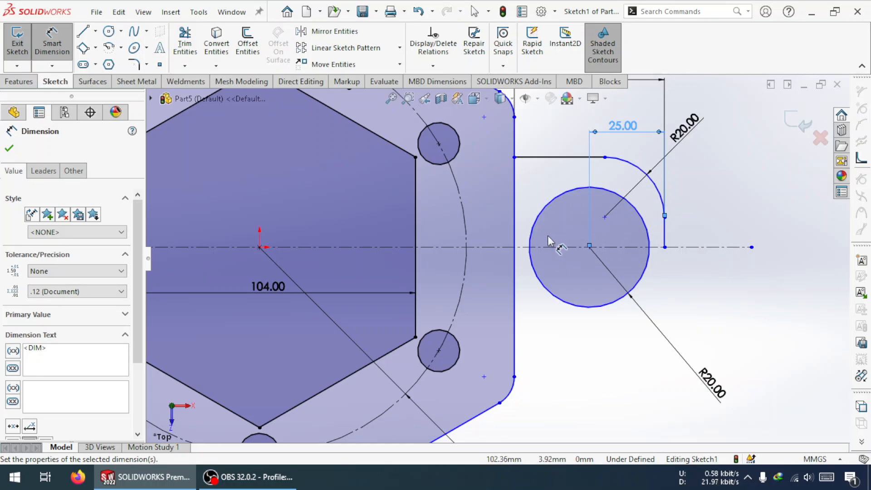
Try to dimension the vertical distance between the horizontal construction line and the extension's horizontal line
{"action": "left_click", "coordinate": [554, 248]}
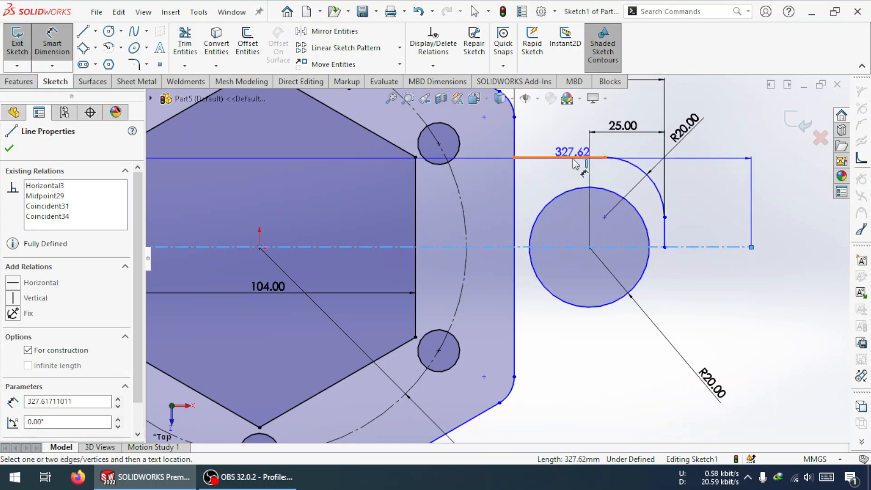
{"action": "left_click", "coordinate": [584, 157]}
{"action": "left_click", "coordinate": [711, 186]}
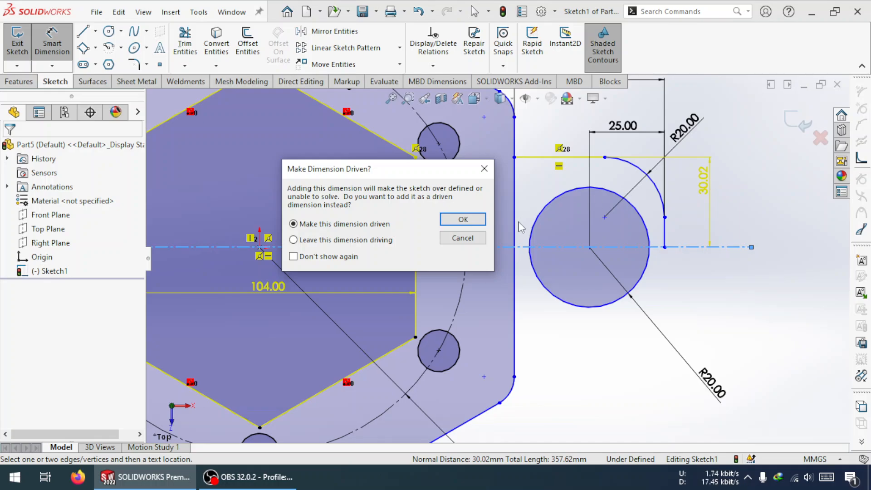
{"action": "left_click", "coordinate": [463, 238]}
{"action": "key", "text": "Escape"}
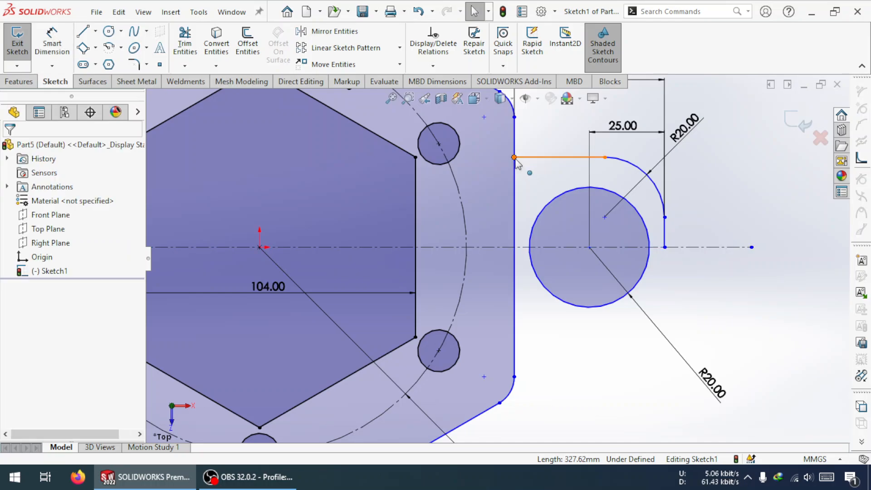
Detach the extension line's inner end from the outer hexagon, shorten the line to about 26 mm and remove a relation that fixes it
{"action": "left_click", "coordinate": [515, 158]}
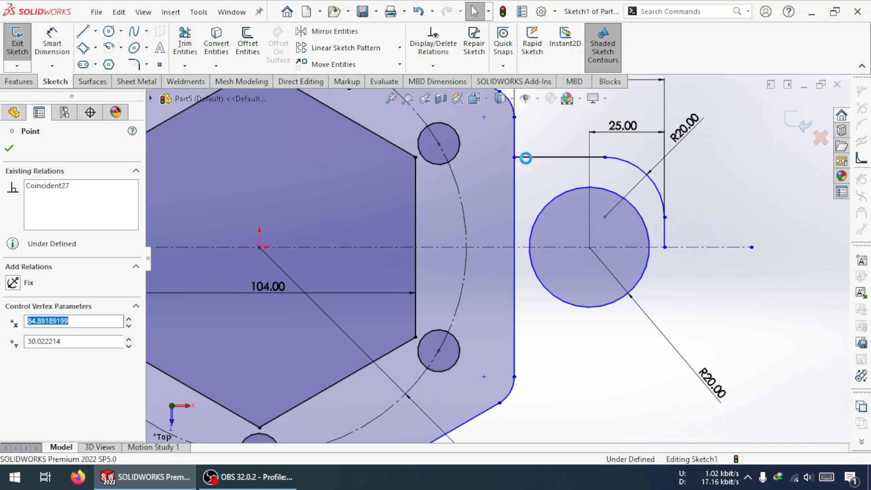
{"action": "left_click_drag", "start_coordinate": [516, 160], "coordinate": [526, 188]}
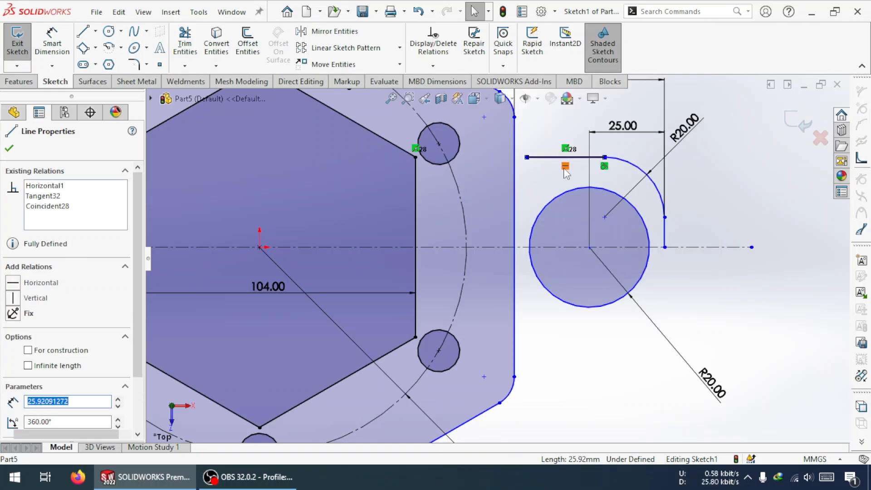
{"action": "left_click", "coordinate": [563, 168]}
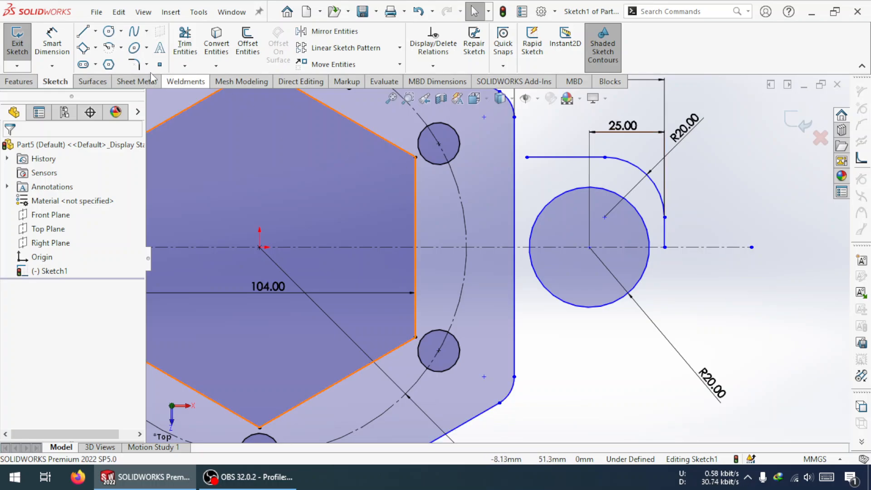
Try to dimension the vertical distance between the horizontal construction line and the extension's detached horizontal line
{"action": "left_click", "coordinate": [53, 41]}
{"action": "left_click", "coordinate": [697, 248]}
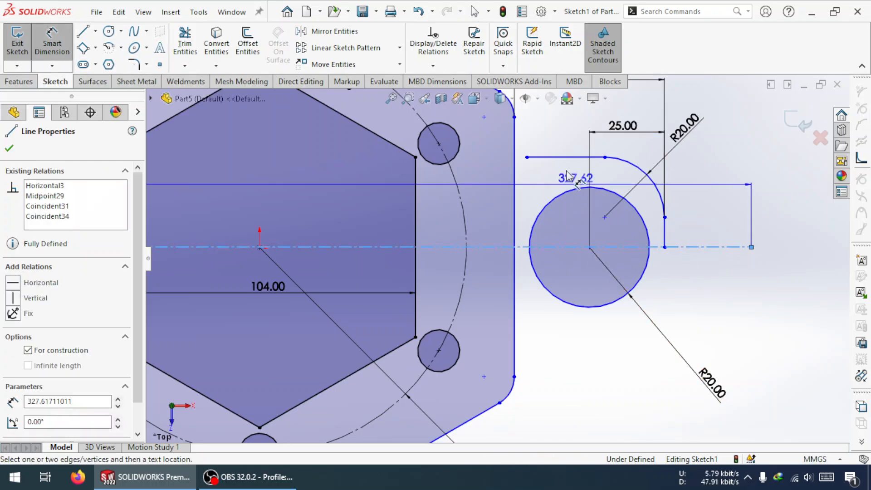
{"action": "left_click", "coordinate": [567, 157]}
{"action": "left_click", "coordinate": [715, 208]}
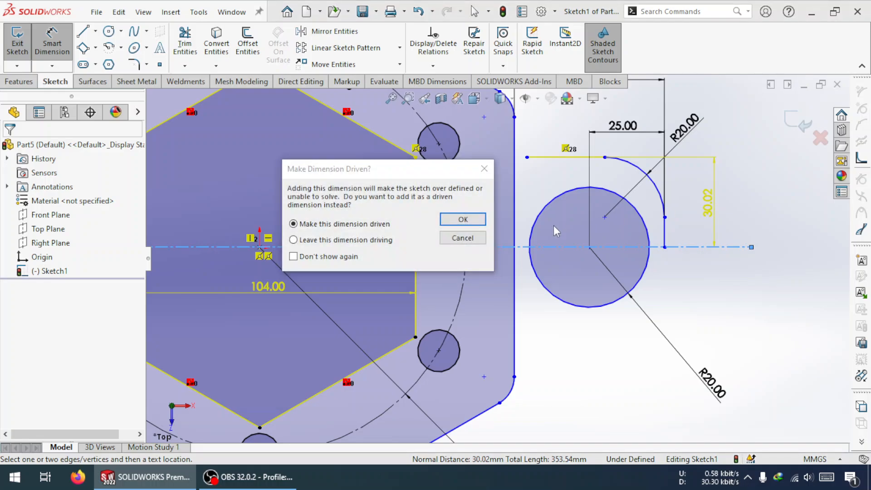
{"action": "left_click", "coordinate": [461, 237]}
Delete the extension's horizontal line and pull the R20 fillet arc's free end down to about X 123, Y 22 mm
{"action": "left_click", "coordinate": [565, 157]}
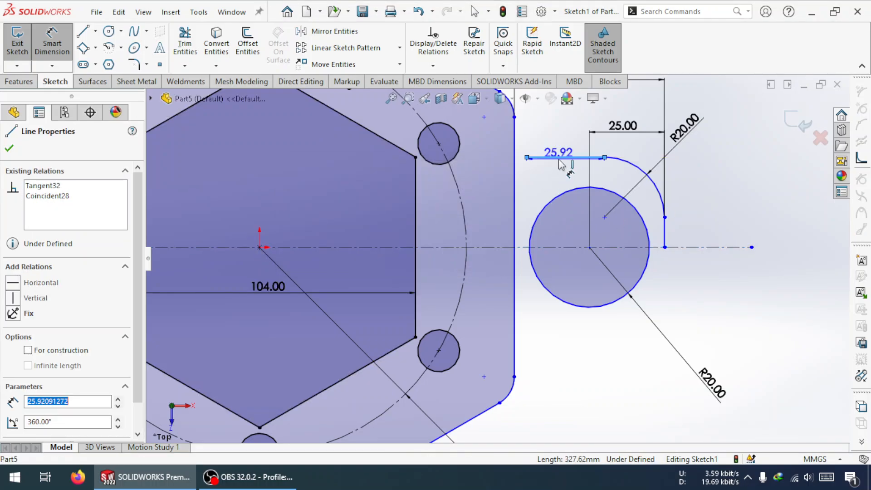
{"action": "key", "text": "Delete"}
{"action": "key", "text": "Escape"}
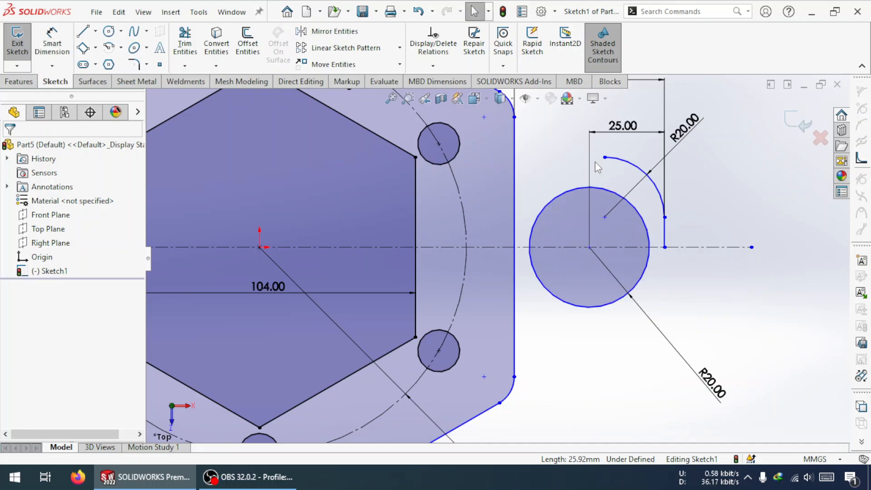
{"action": "left_click_drag", "start_coordinate": [605, 157], "coordinate": [629, 182]}
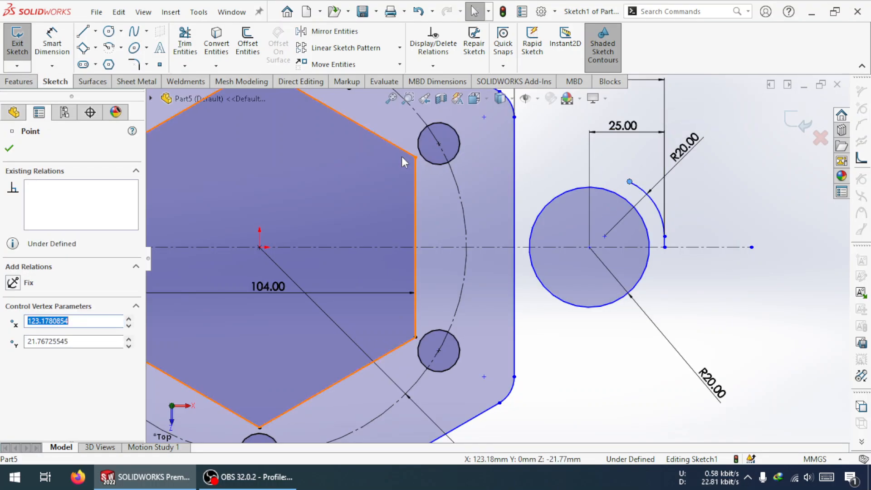
Draw a horizontal line about 38 mm long from the fillet arc's free end to the outer hexagon's vertical side
{"action": "left_click", "coordinate": [82, 31]}
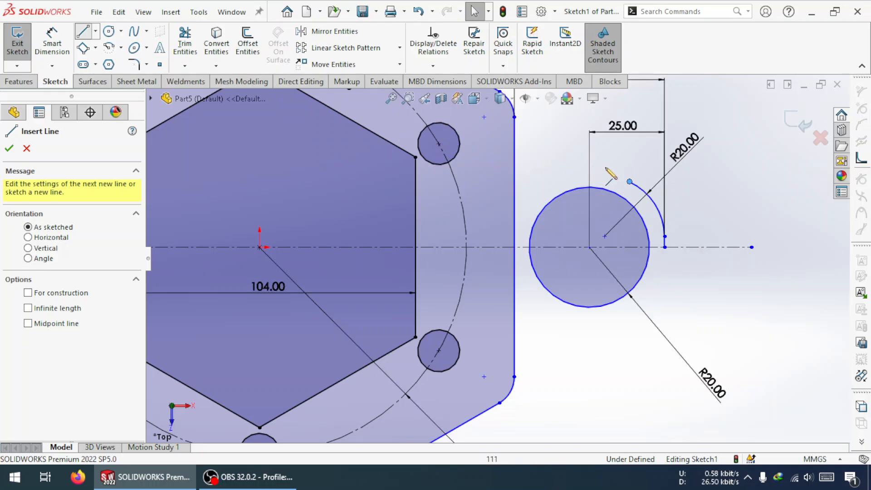
{"action": "left_click", "coordinate": [629, 182]}
{"action": "left_click", "coordinate": [515, 182]}
{"action": "key", "text": "Escape"}
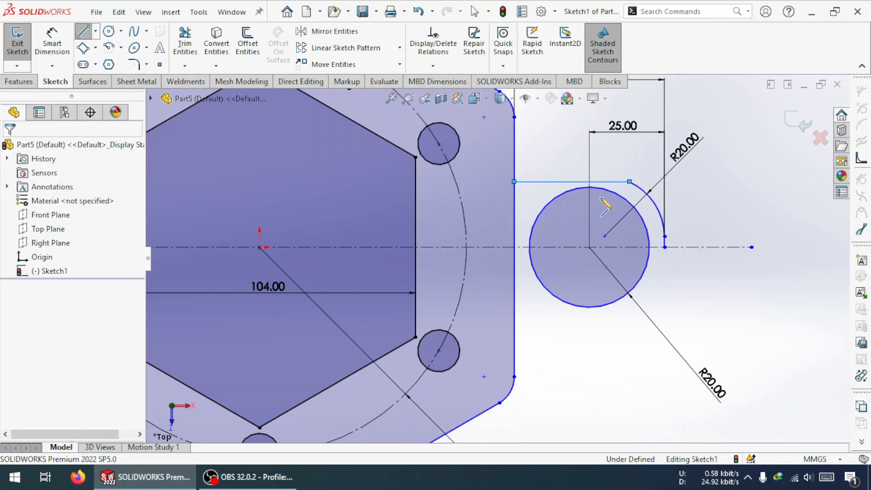
Dimension the vertical distance between the extension's new horizontal line and the horizontal construction line as 30 mm
{"action": "left_click", "coordinate": [570, 181]}
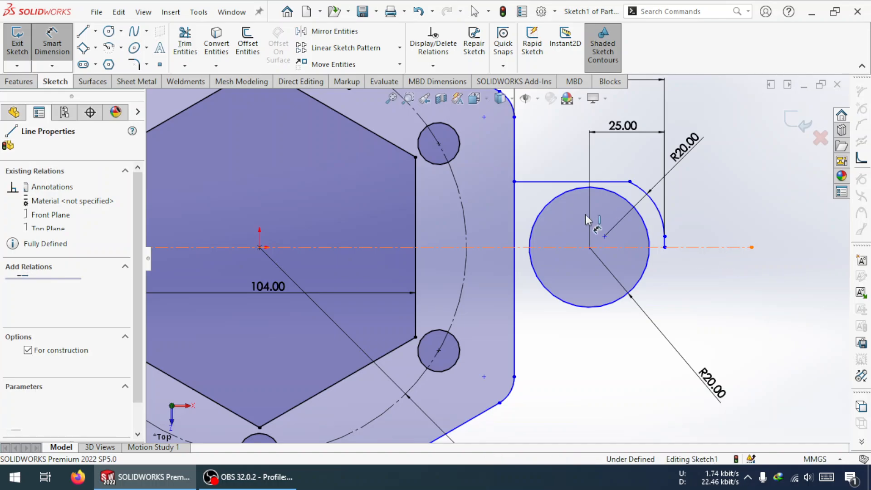
{"action": "left_click", "coordinate": [690, 247]}
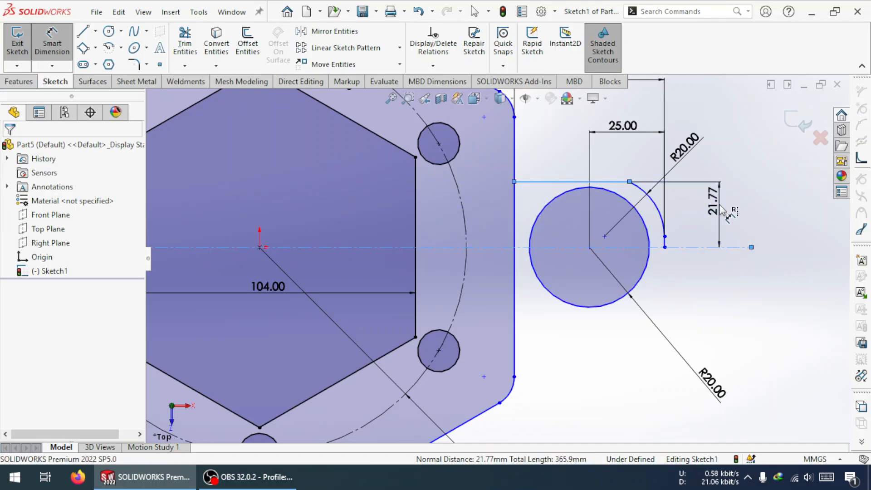
{"action": "left_click", "coordinate": [722, 210]}
{"action": "key", "text": "Return"}
{"action": "key", "text": "Escape"}
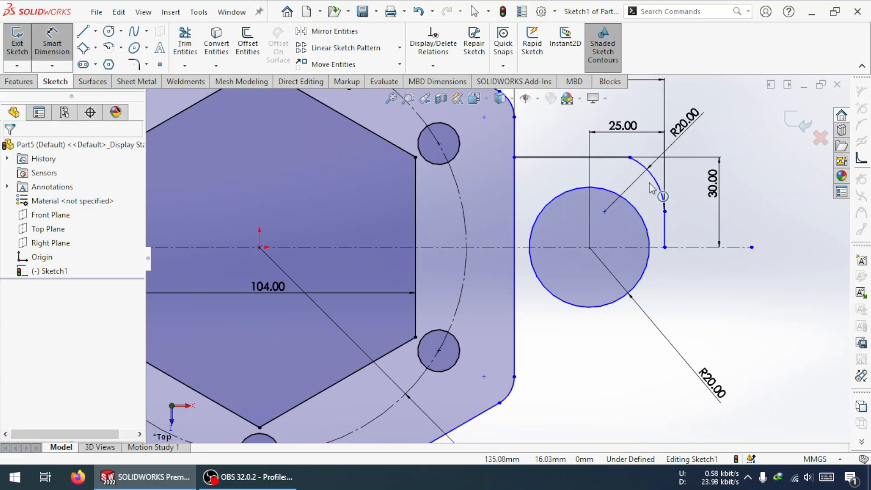
Make the R20 fillet arc tangent to the extension's horizontal line and nudge the vertical end line about 1 mm toward the hexagon
{"action": "left_click", "coordinate": [657, 186]}
{"action": "left_click", "coordinate": [611, 158], "text": "ctrl"}
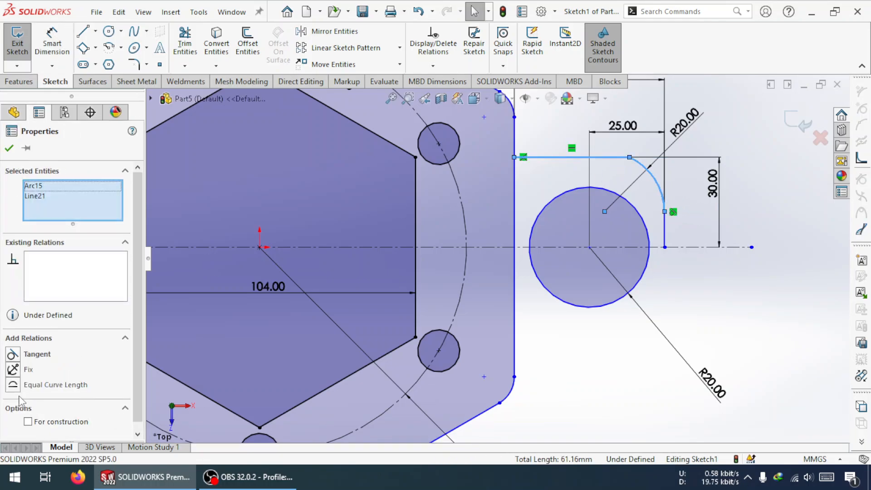
{"action": "left_click", "coordinate": [13, 358]}
{"action": "key", "text": "Escape"}
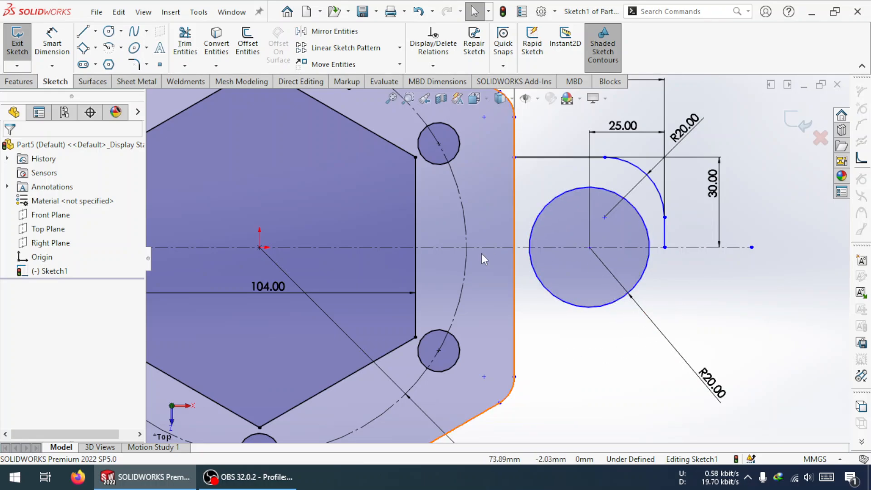
{"action": "mouse_move", "coordinate": [664, 247]}
{"action": "left_mouse_down"}
{"action": "mouse_move", "coordinate": [683, 248]}
{"action": "mouse_move", "coordinate": [652, 247]}
{"action": "mouse_move", "coordinate": [681, 254]}
{"action": "mouse_move", "coordinate": [659, 257]}
{"action": "mouse_move", "coordinate": [705, 297]}
{"action": "left_mouse_up"}
{"action": "left_click", "coordinate": [689, 282]}
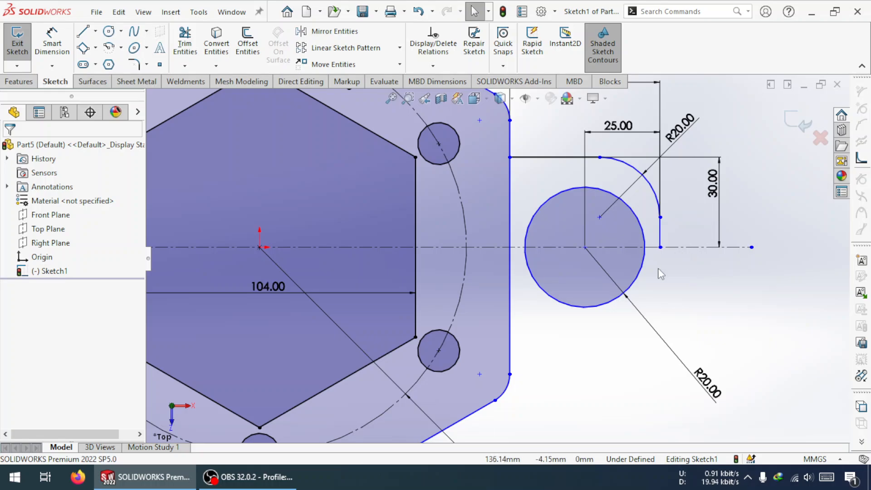
Mirror the extension's vertical end line, fillet arc and horizontal line about the horizontal construction line, leaving out the R20 circle
{"action": "scroll", "coordinate": [631, 291], "scroll_direction": "up", "scroll_amount": 5}
{"action": "scroll", "coordinate": [516, 262], "scroll_direction": "down", "scroll_amount": 1}
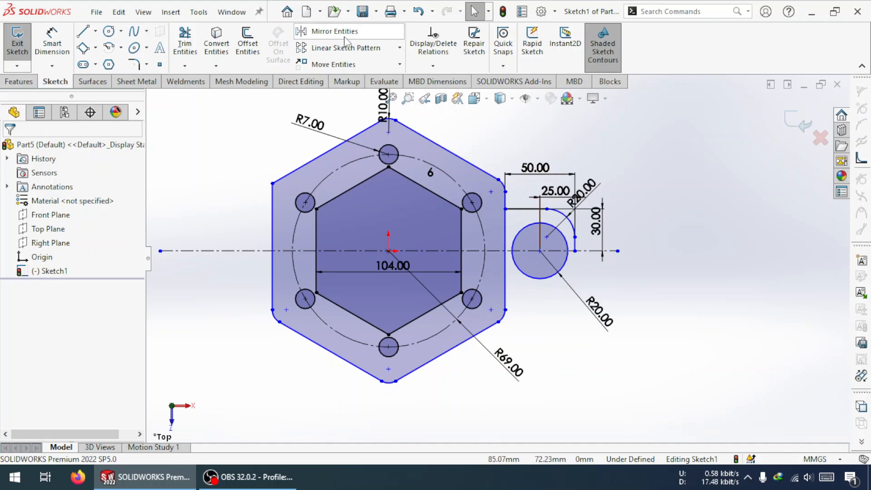
{"action": "left_click", "coordinate": [327, 34]}
{"action": "scroll", "coordinate": [573, 232], "scroll_direction": "down", "scroll_amount": 5}
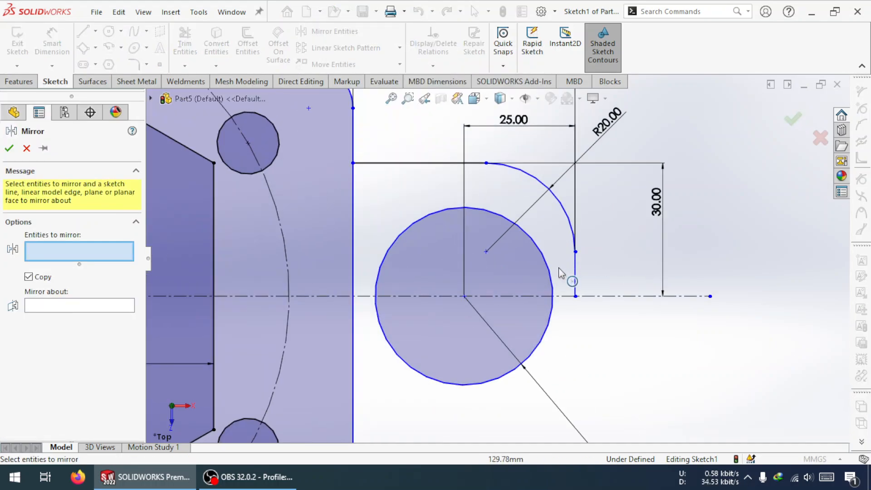
{"action": "left_click", "coordinate": [575, 272]}
{"action": "left_click", "coordinate": [562, 216]}
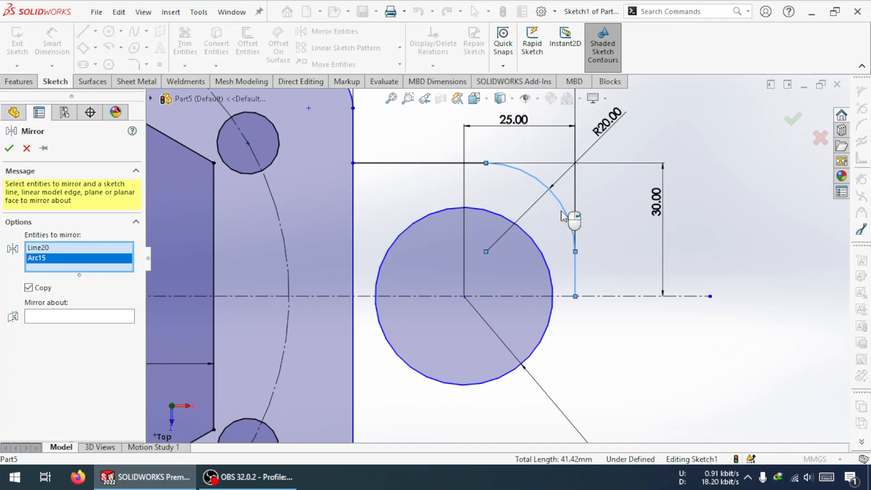
{"action": "left_click", "coordinate": [425, 162]}
{"action": "left_click", "coordinate": [424, 224]}
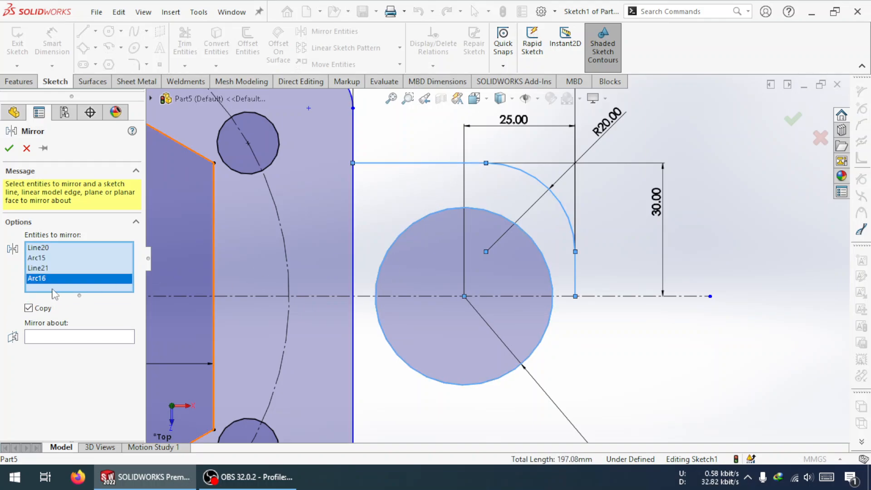
{"action": "key", "text": "Delete"}
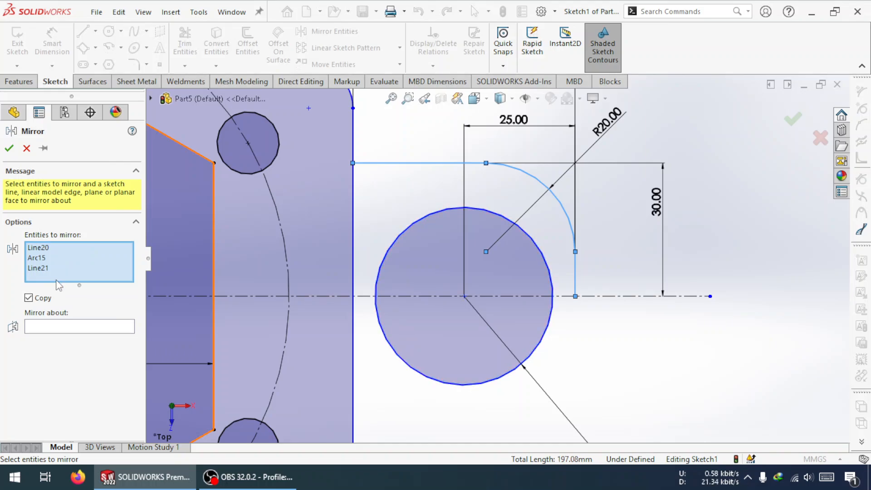
{"action": "left_click", "coordinate": [61, 326]}
{"action": "left_click", "coordinate": [411, 296]}
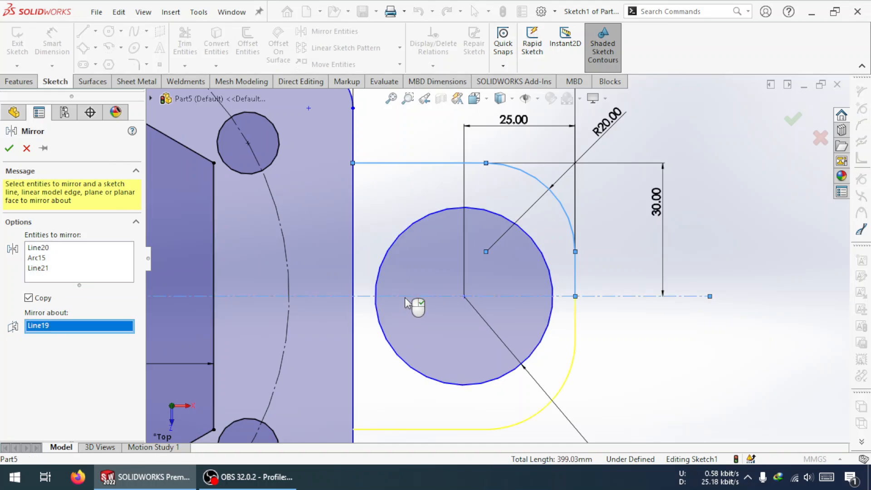
{"action": "left_click", "coordinate": [10, 148]}
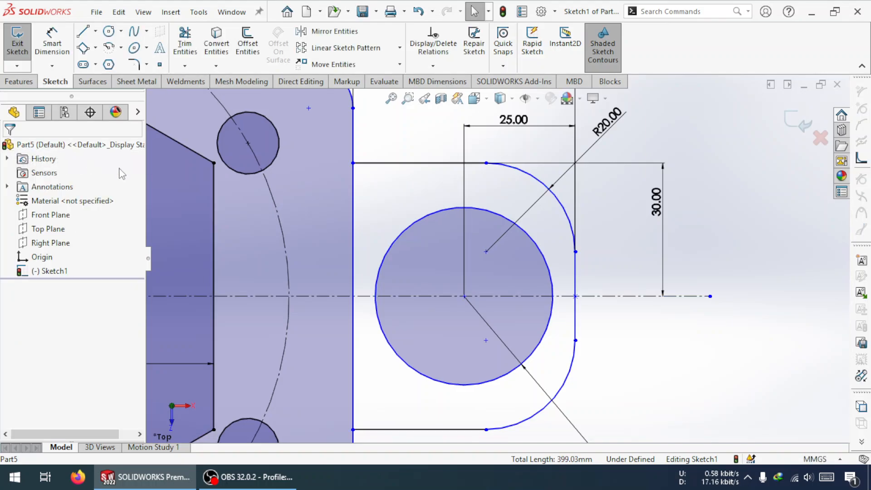
{"action": "scroll", "coordinate": [508, 290], "scroll_direction": "down", "scroll_amount": 6}
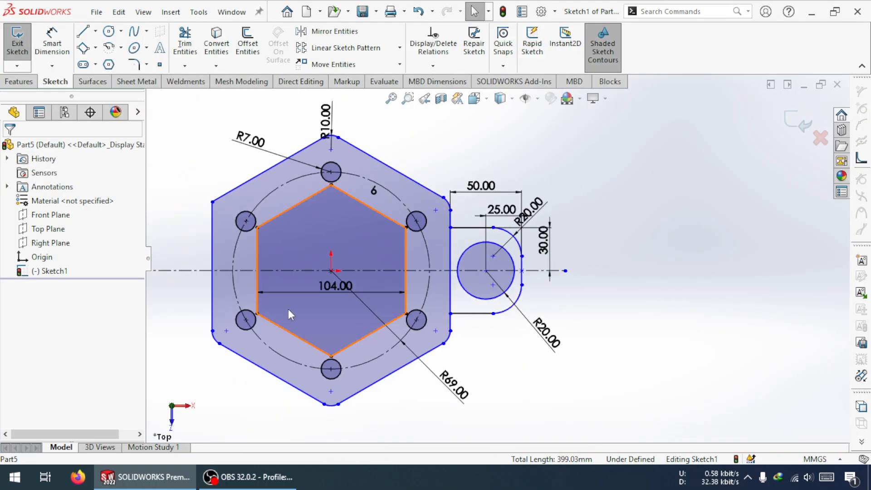
{"action": "scroll", "coordinate": [495, 258], "scroll_direction": "down", "scroll_amount": 3}
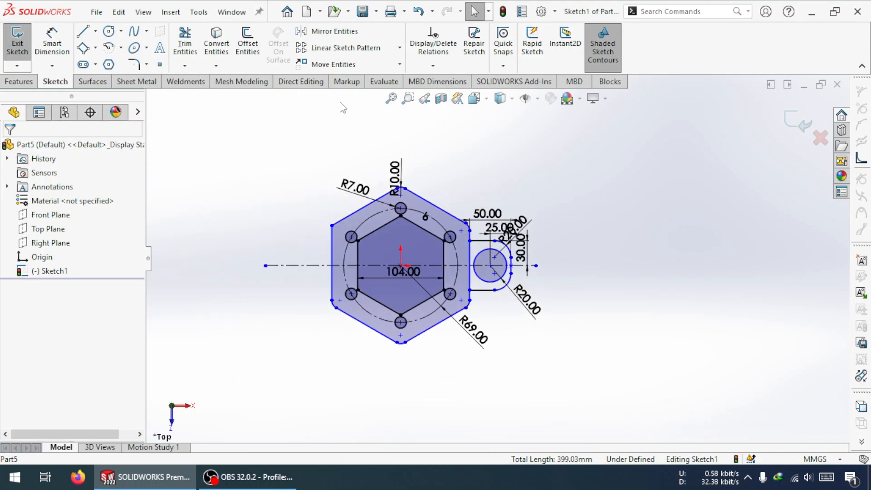
{"action": "left_click", "coordinate": [313, 39]}
{"action": "scroll", "coordinate": [471, 293], "scroll_direction": "up", "scroll_amount": 3}
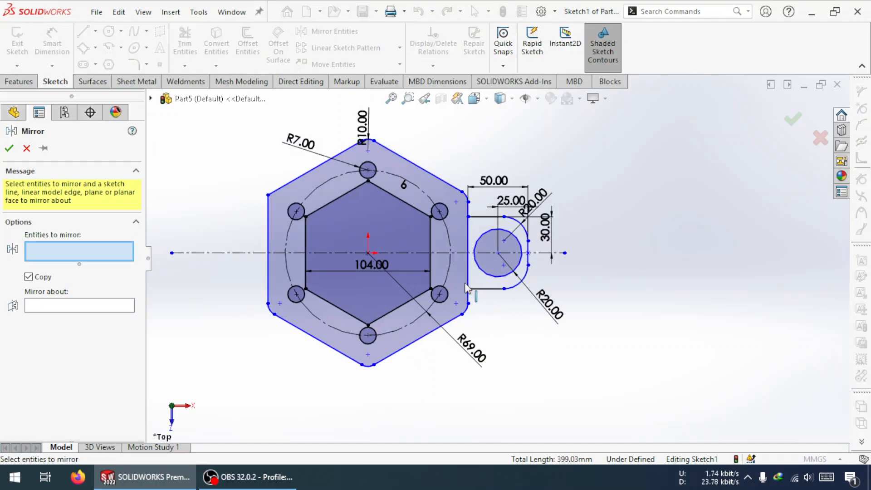
{"action": "key", "text": "Escape"}
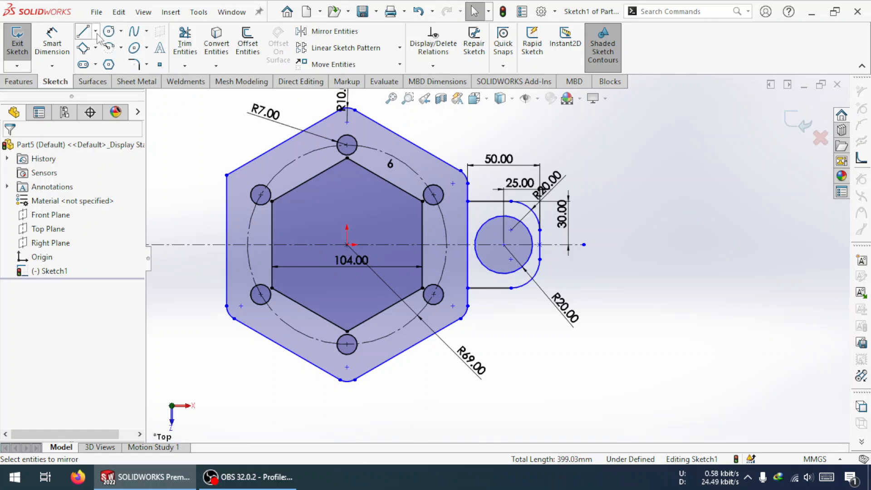
Draw a vertical construction line about 53 mm long inside the inner hexagon, just beside the origin
{"action": "left_click", "coordinate": [96, 31]}
{"action": "left_click", "coordinate": [109, 62]}
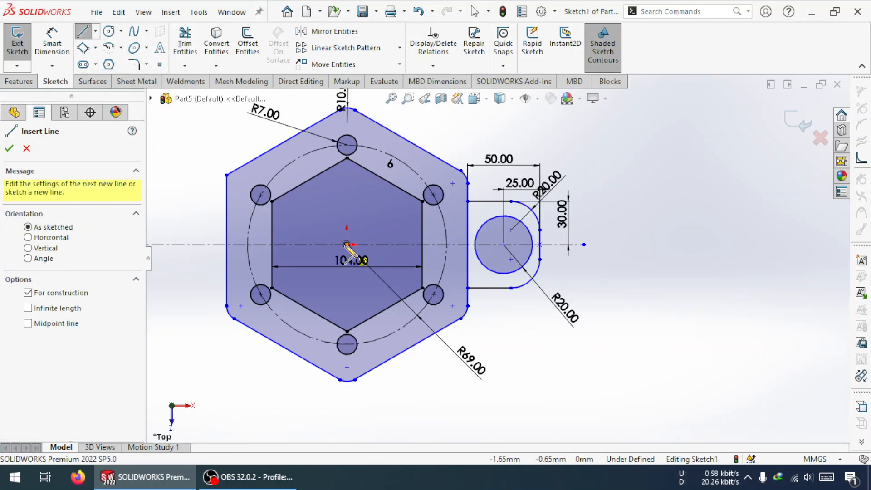
{"action": "left_click", "coordinate": [369, 204]}
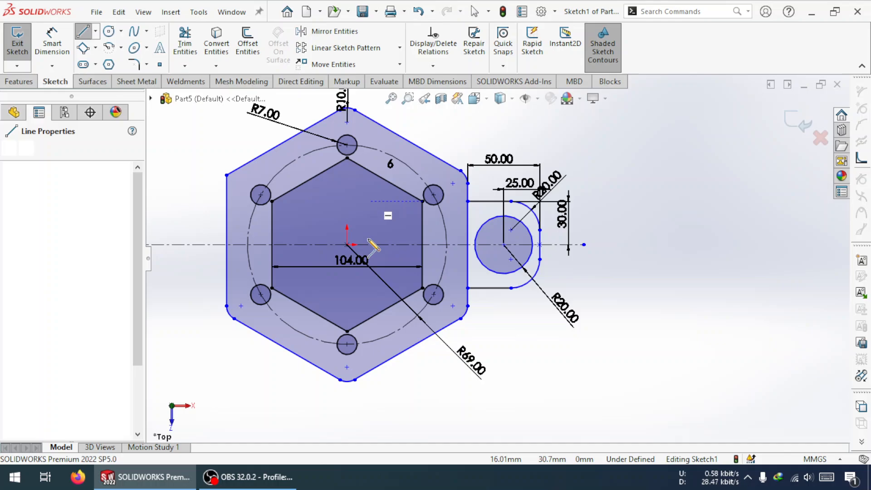
{"action": "left_click", "coordinate": [371, 278]}
{"action": "key", "text": "Escape"}
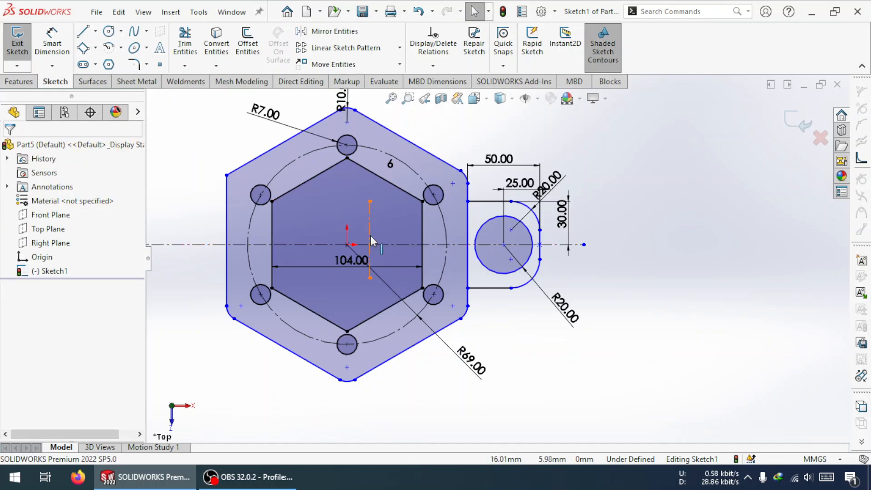
Center the vertical construction line by giving its midpoint a Vertical relation with the origin and a Midpoint relation with the horizontal construction line
{"action": "left_click", "coordinate": [370, 240]}
{"action": "left_click", "coordinate": [347, 244]}
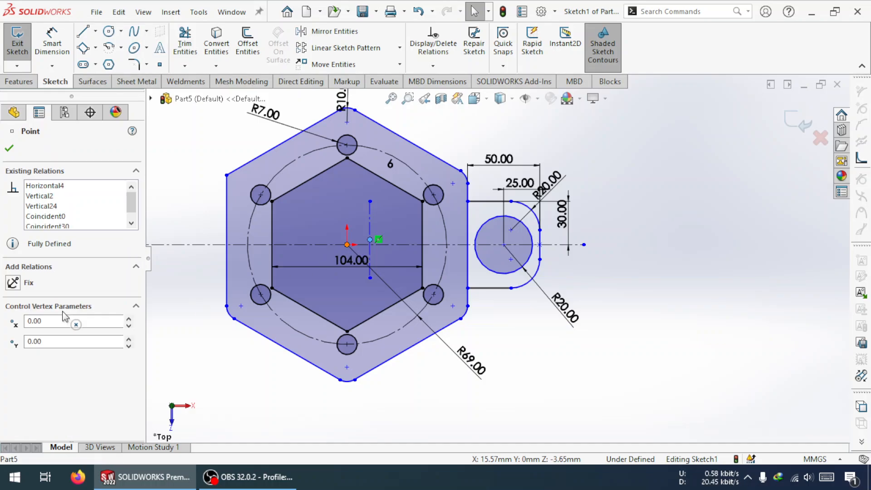
{"action": "left_click", "coordinate": [371, 239], "text": "ctrl"}
{"action": "left_click", "coordinate": [11, 369]}
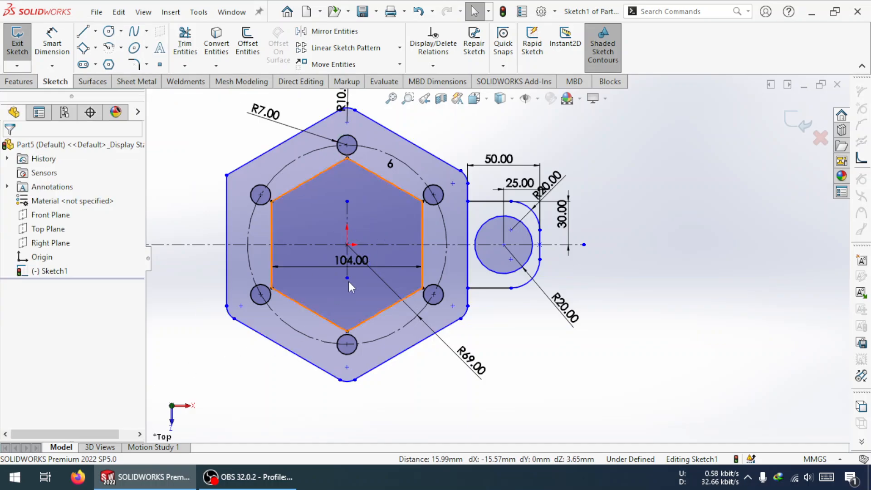
{"action": "left_click", "coordinate": [345, 217]}
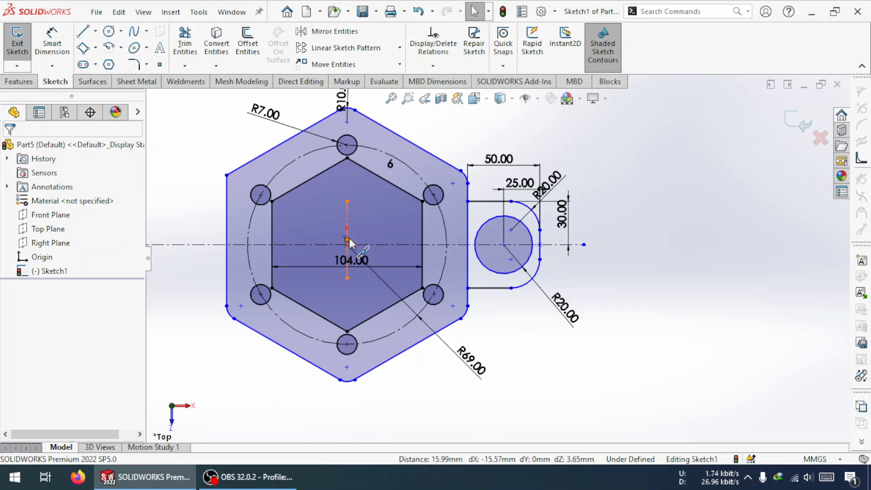
{"action": "left_click", "coordinate": [303, 245], "text": "ctrl"}
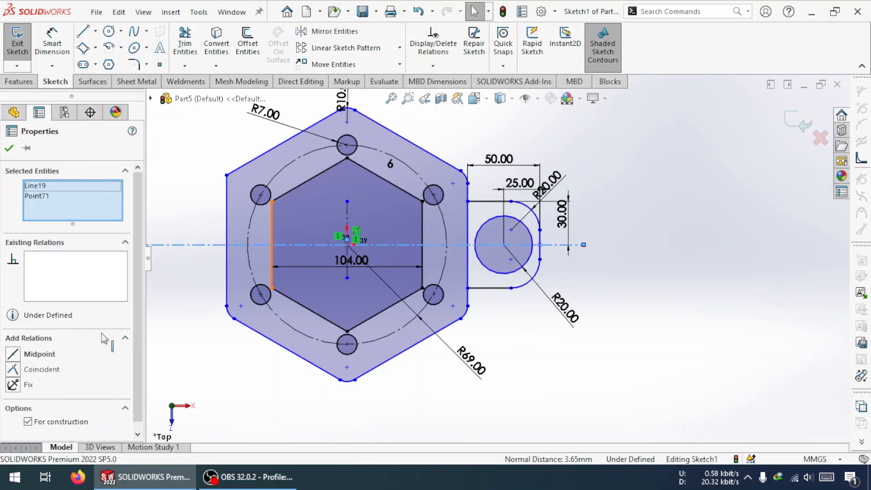
{"action": "left_click", "coordinate": [13, 354]}
{"action": "left_click", "coordinate": [292, 331]}
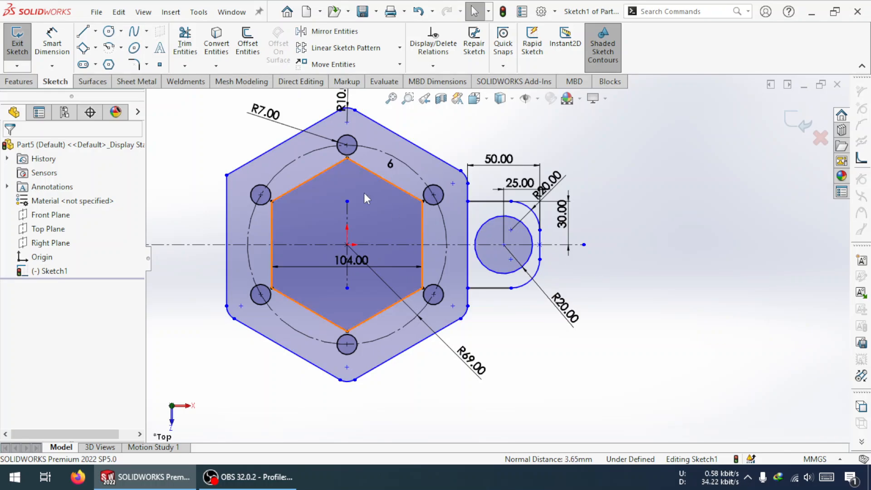
Mirror the side extension's outline and its R20 circle about the vertical construction line, keeping the originals
{"action": "left_click", "coordinate": [327, 31]}
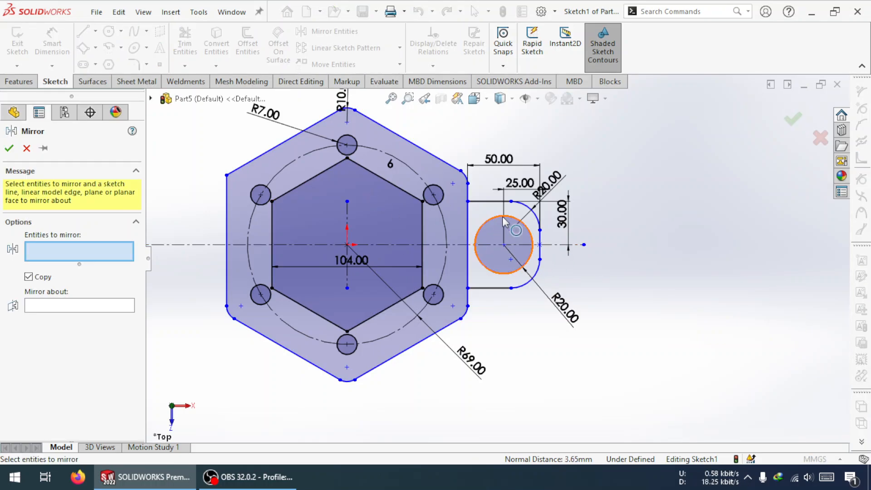
{"action": "left_click", "coordinate": [489, 201]}
{"action": "left_click", "coordinate": [522, 206]}
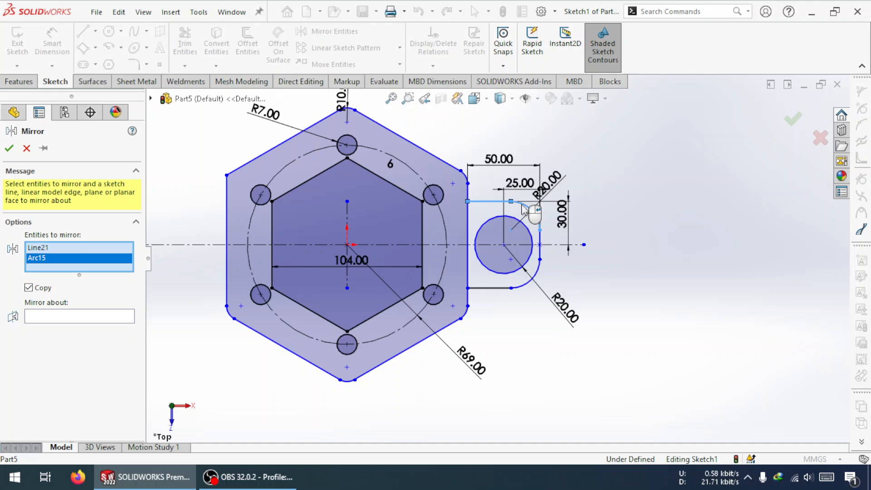
{"action": "left_click", "coordinate": [540, 255]}
{"action": "left_click", "coordinate": [530, 279]}
{"action": "left_click", "coordinate": [499, 287]}
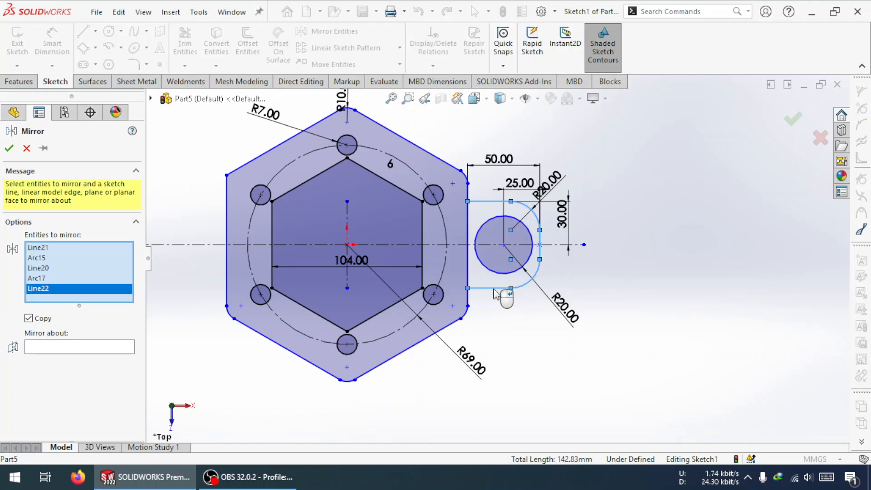
{"action": "left_click", "coordinate": [490, 271]}
{"action": "left_click", "coordinate": [76, 358]}
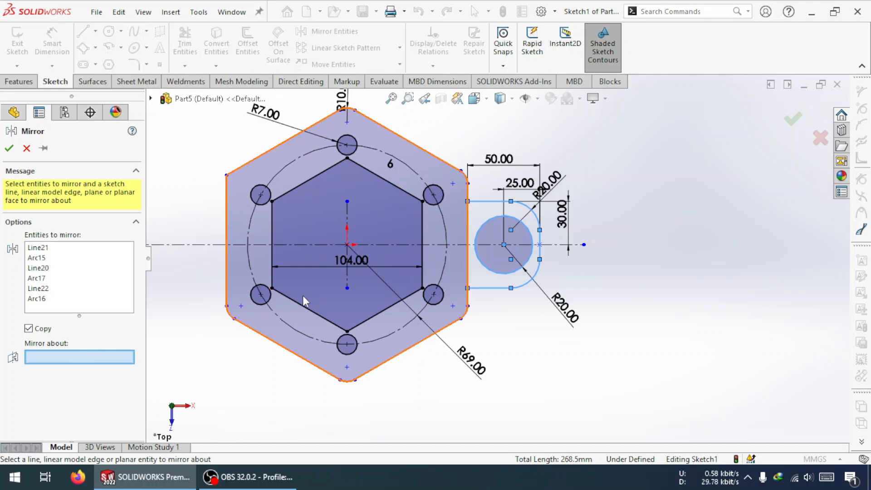
{"action": "left_click", "coordinate": [347, 279]}
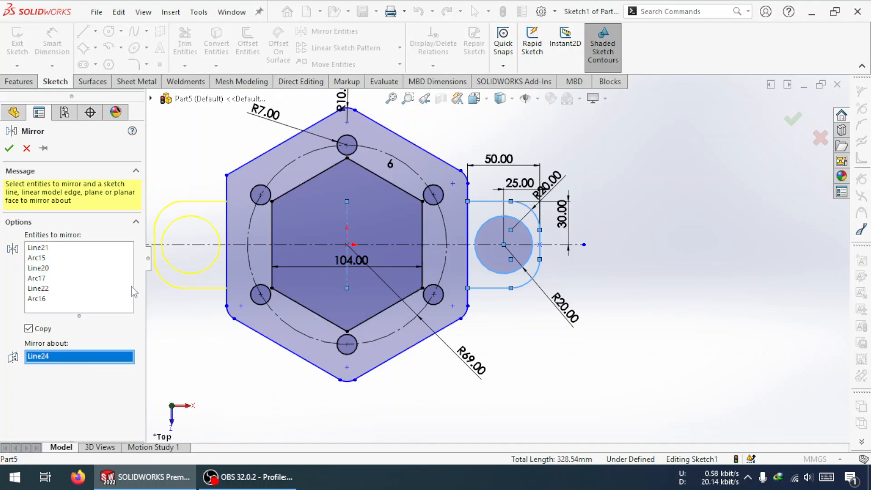
{"action": "left_click", "coordinate": [8, 148]}
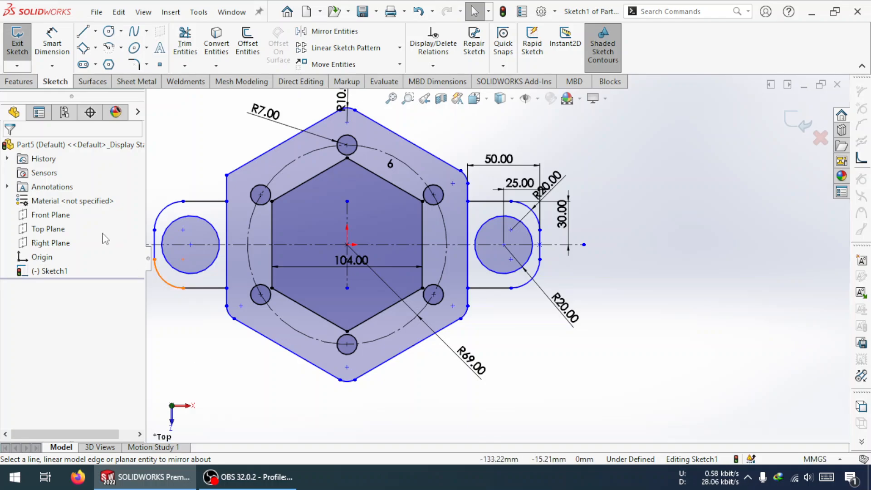
Dimension the overall width between the vertical end lines of the two side extensions, placing it below the hexagon
{"action": "left_click", "coordinate": [51, 45]}
{"action": "scroll", "coordinate": [253, 302], "scroll_direction": "up", "scroll_amount": 2}
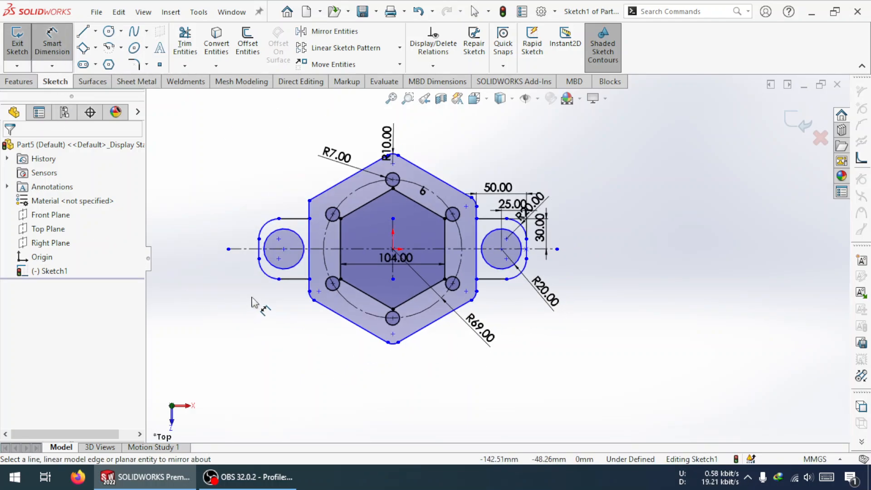
{"action": "scroll", "coordinate": [312, 294], "scroll_direction": "down", "scroll_amount": 3}
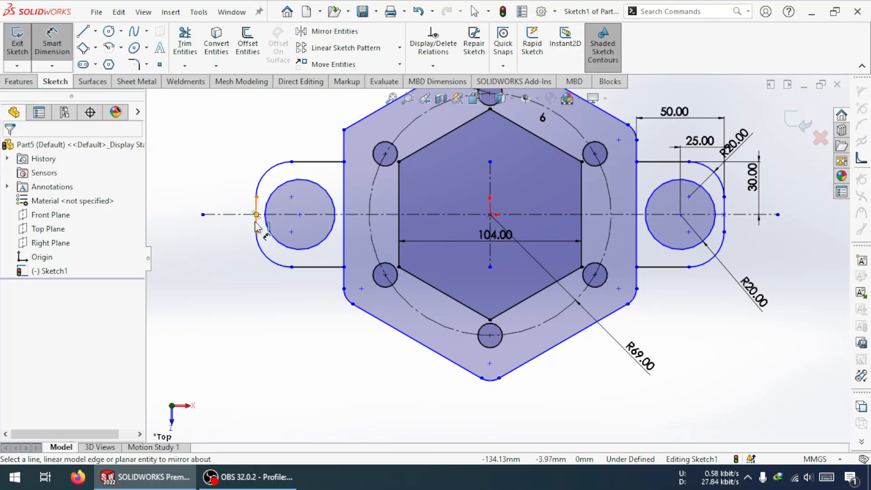
{"action": "left_click", "coordinate": [256, 221]}
{"action": "left_click", "coordinate": [724, 219]}
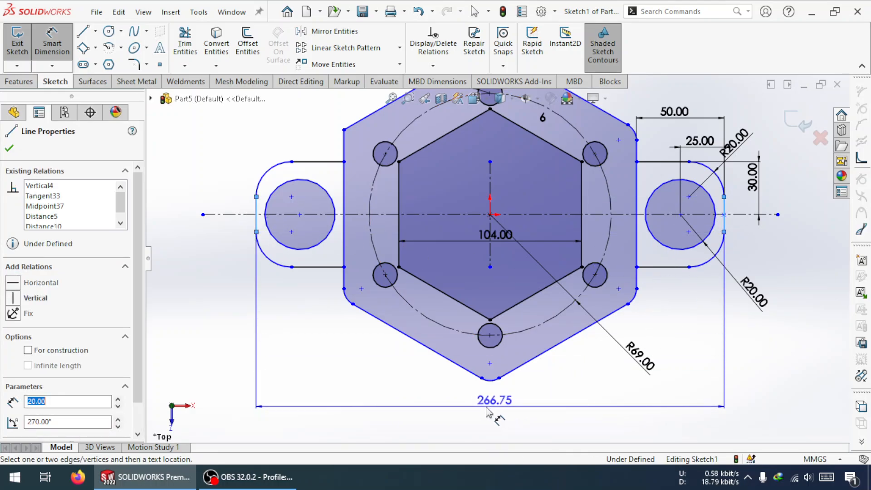
{"action": "left_click", "coordinate": [488, 413]}
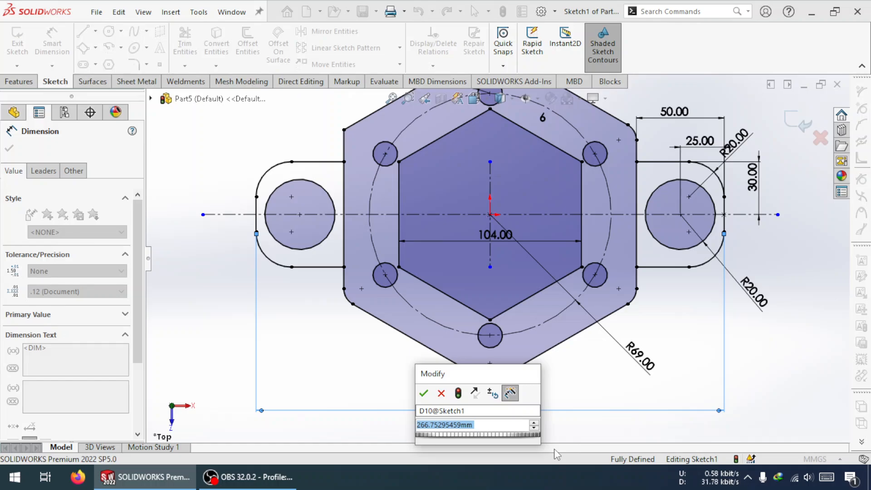
{"action": "left_click", "coordinate": [444, 399]}
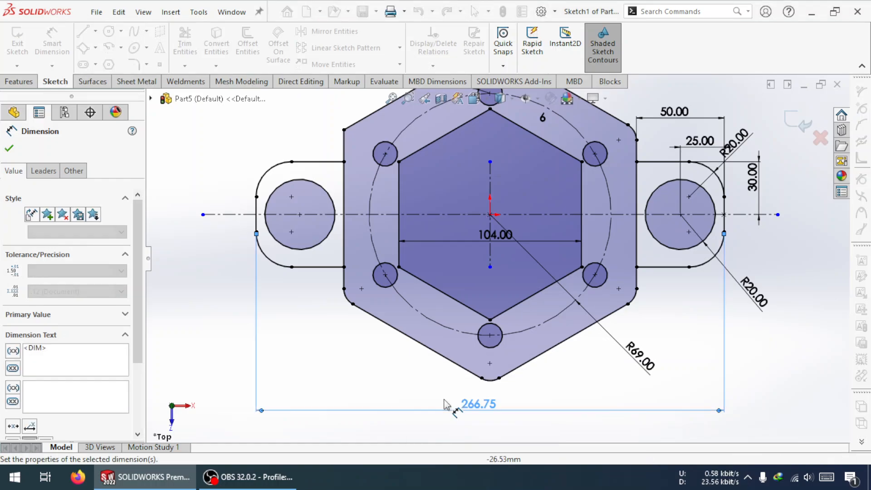
Undo the overall width dimension and the mirroring of the side extension
{"action": "key", "text": "Escape"}
{"action": "key", "text": "ctrl+z"}
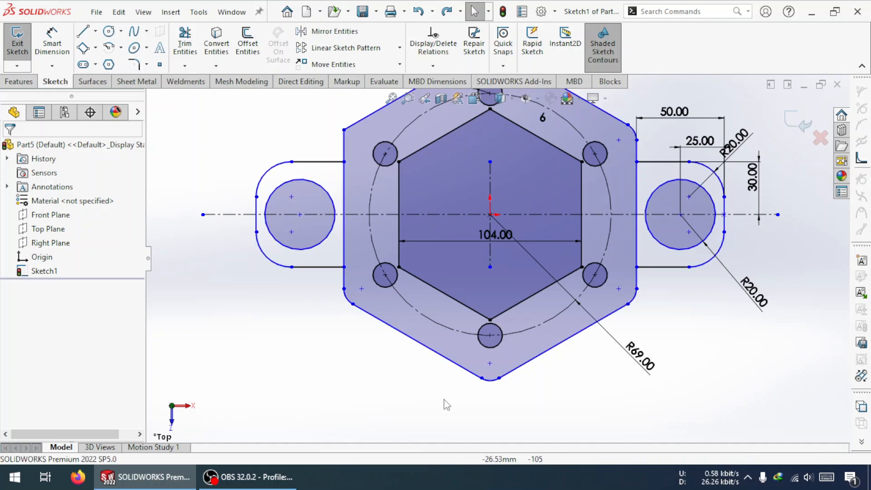
{"action": "key", "text": "ctrl+z"}
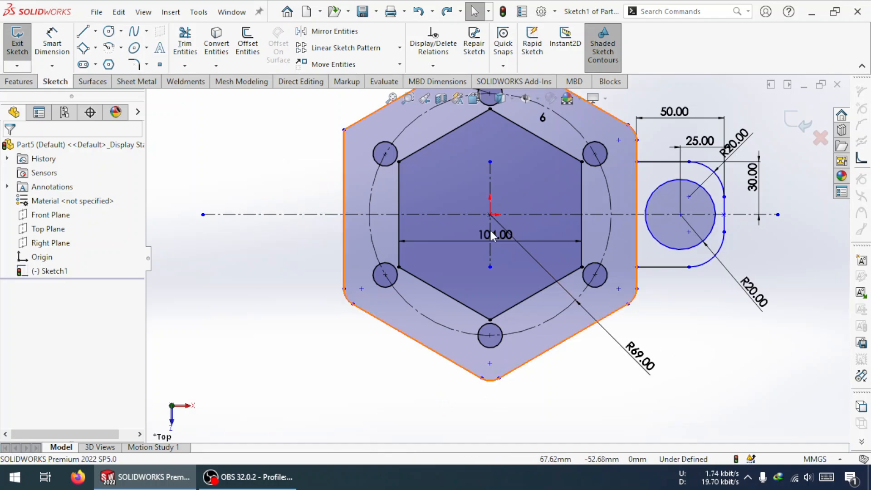
Circular-pattern the extension's lines, fillet arcs and R20 circle around the origin with 6 equally spaced instances over 360 degrees
{"action": "left_click", "coordinate": [400, 47]}
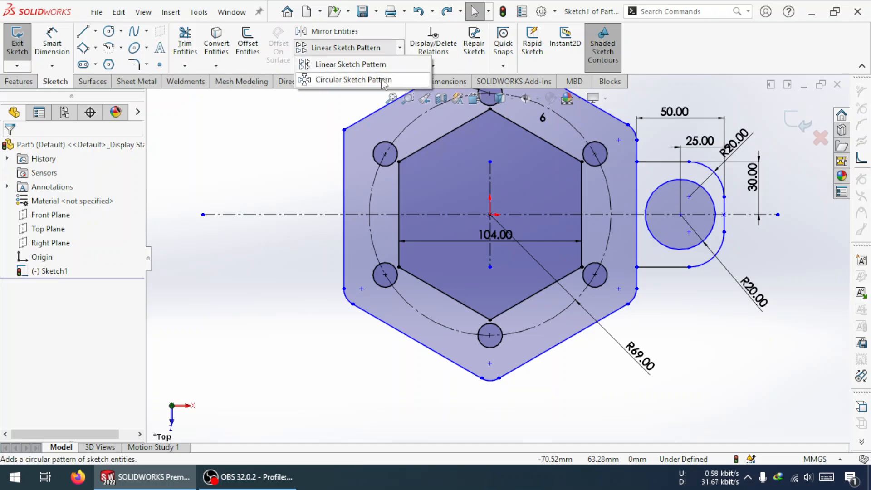
{"action": "left_click", "coordinate": [347, 80]}
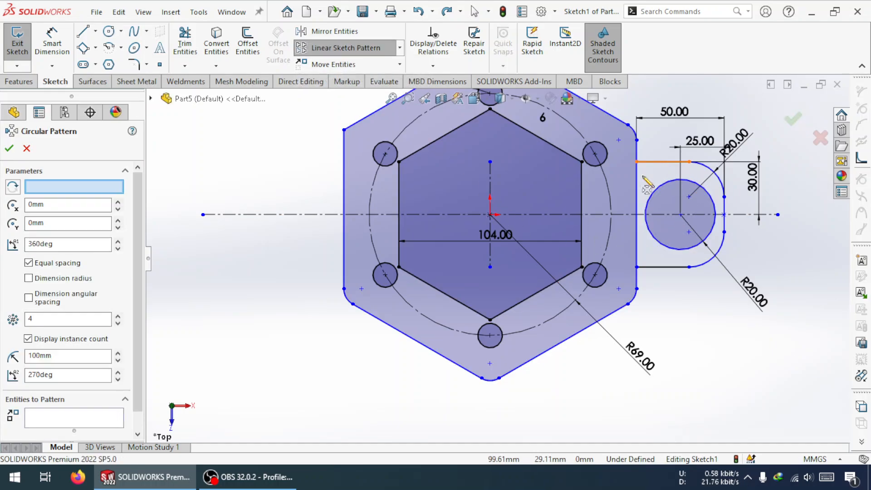
{"action": "left_click", "coordinate": [74, 417]}
{"action": "left_click", "coordinate": [658, 161]}
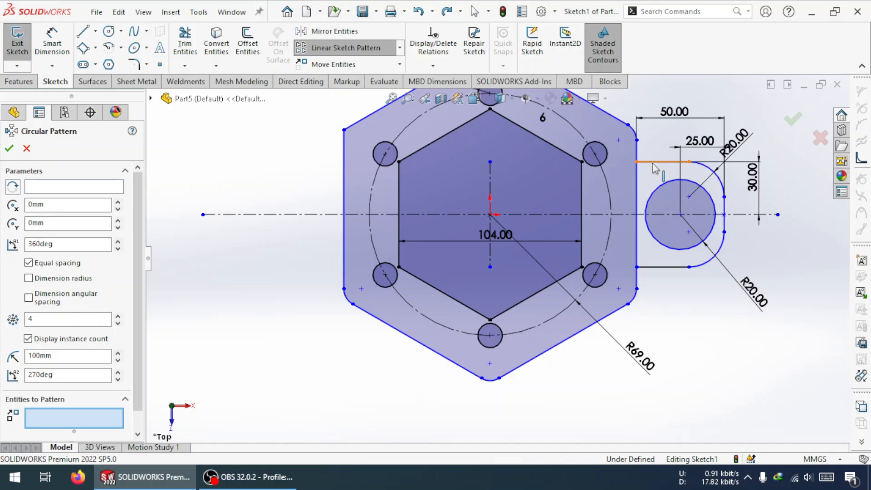
{"action": "left_click", "coordinate": [715, 175]}
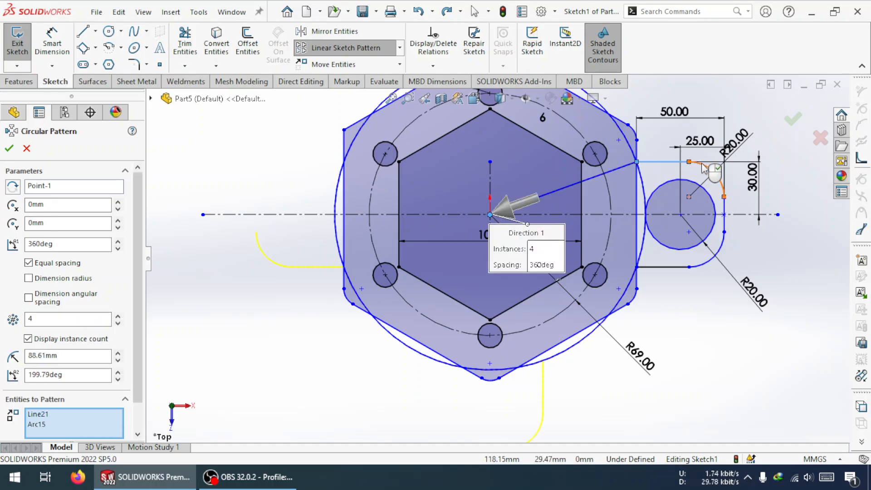
{"action": "left_click", "coordinate": [725, 227]}
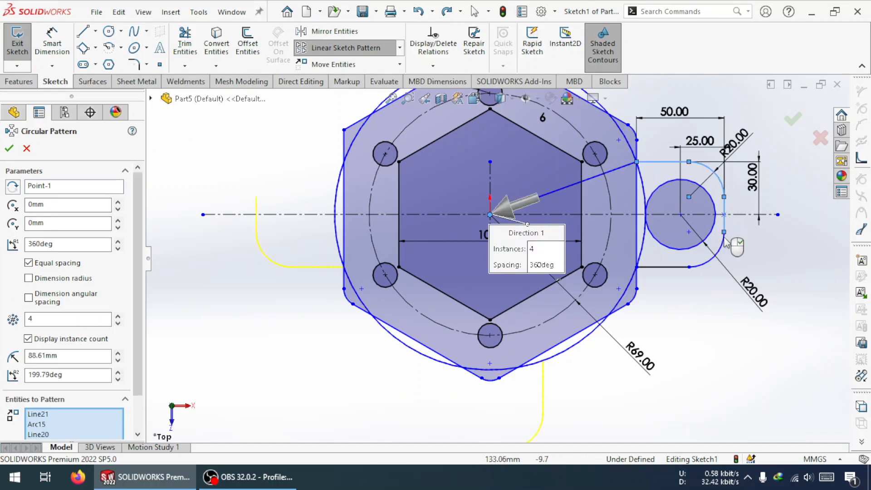
{"action": "left_click", "coordinate": [676, 268]}
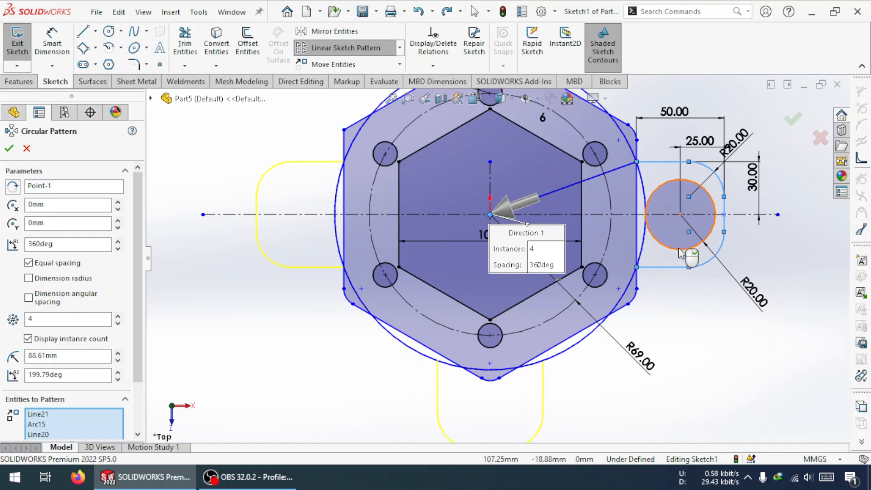
{"action": "left_click", "coordinate": [679, 253]}
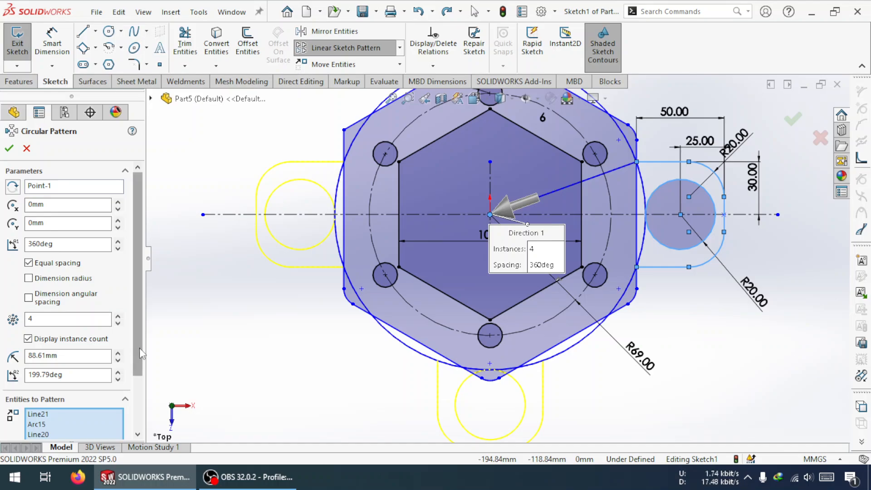
{"action": "scroll", "coordinate": [136, 361], "scroll_direction": "down", "scroll_amount": 1}
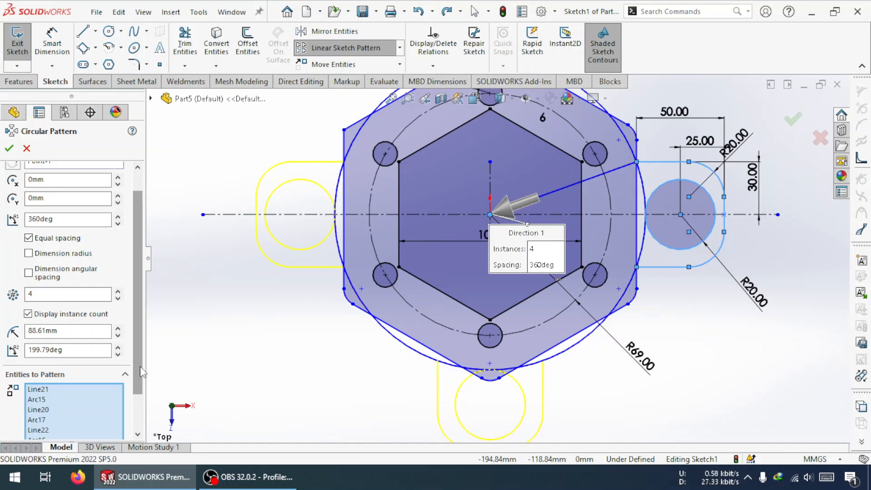
{"action": "left_click", "coordinate": [118, 291]}
{"action": "left_click", "coordinate": [118, 292]}
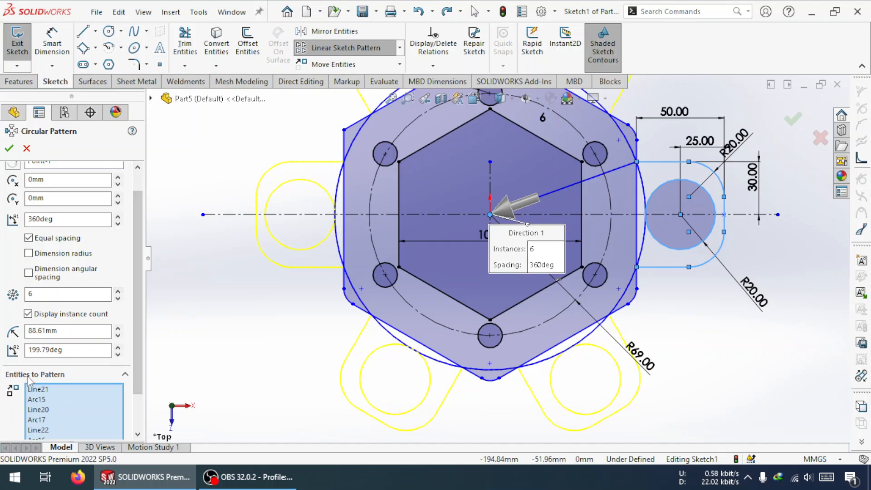
{"action": "left_click", "coordinate": [9, 148]}
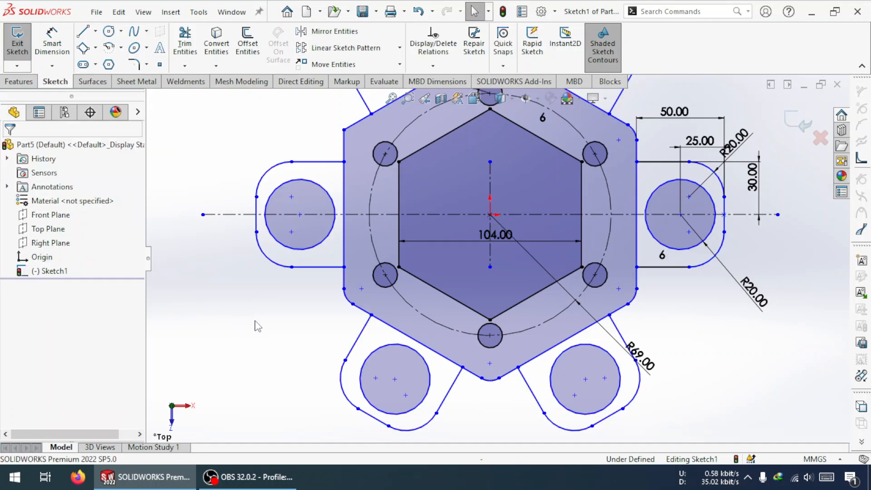
{"action": "left_click", "coordinate": [395, 379]}
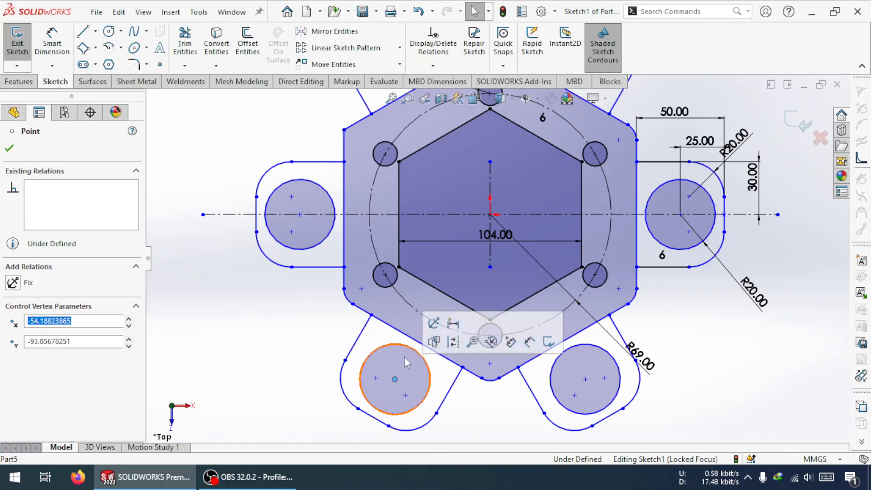
{"action": "left_click", "coordinate": [416, 341], "text": "ctrl"}
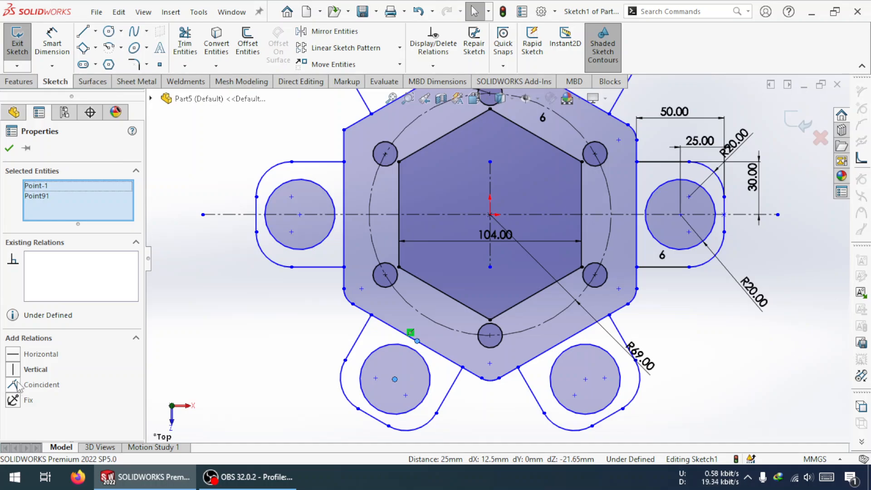
{"action": "left_click", "coordinate": [713, 282]}
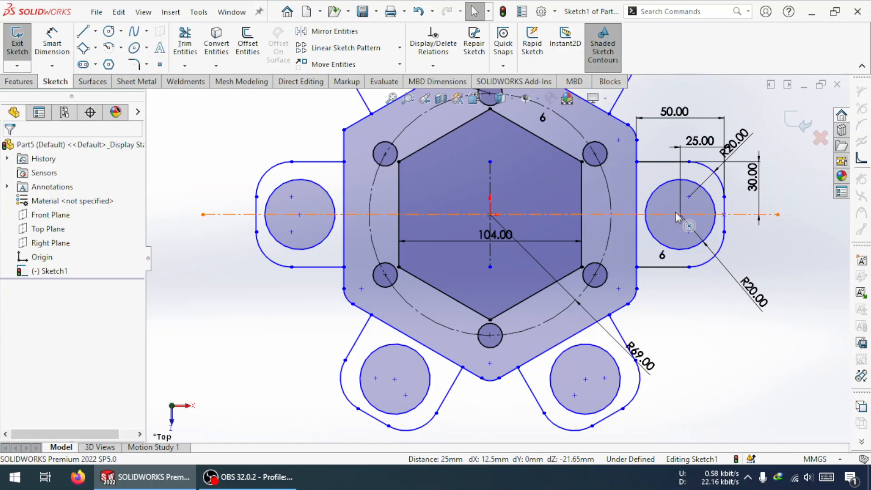
Add a Horizontal relation between the circle center of the extension opposite the original and the midpoint of its outer hexagon edge
{"action": "left_click", "coordinate": [300, 215]}
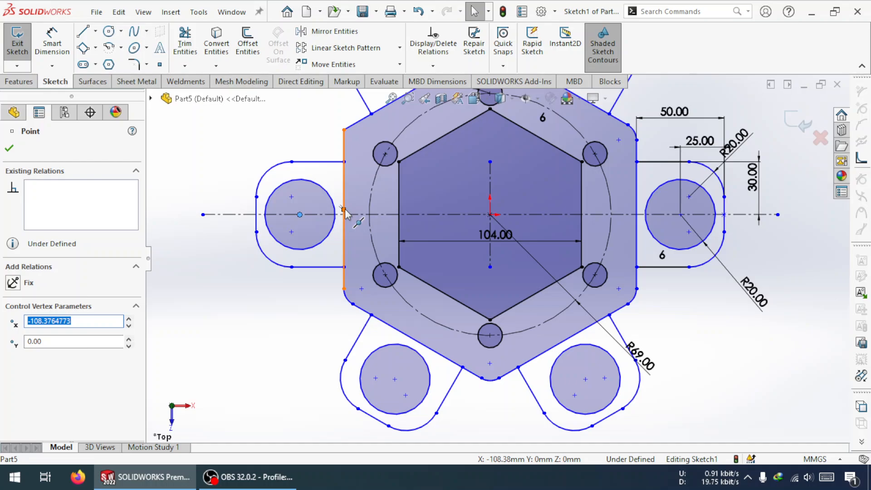
{"action": "left_click", "coordinate": [343, 210], "text": "ctrl"}
{"action": "left_click", "coordinate": [16, 356]}
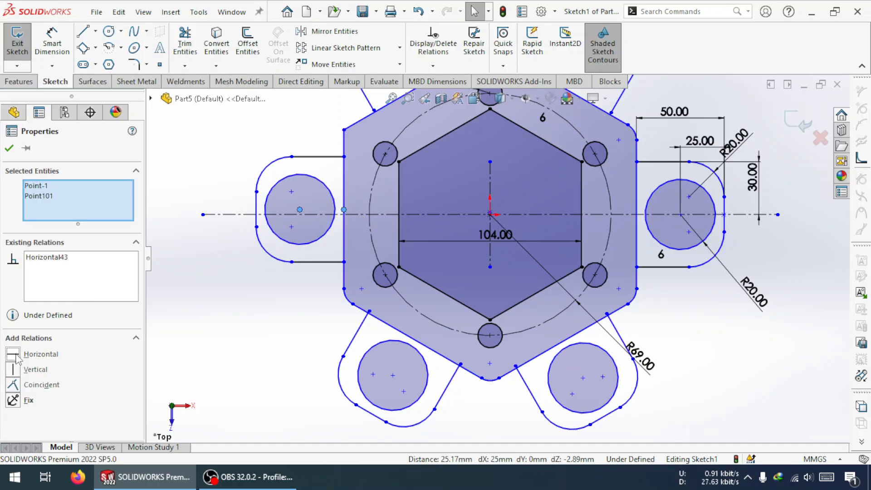
{"action": "key", "text": "Escape"}
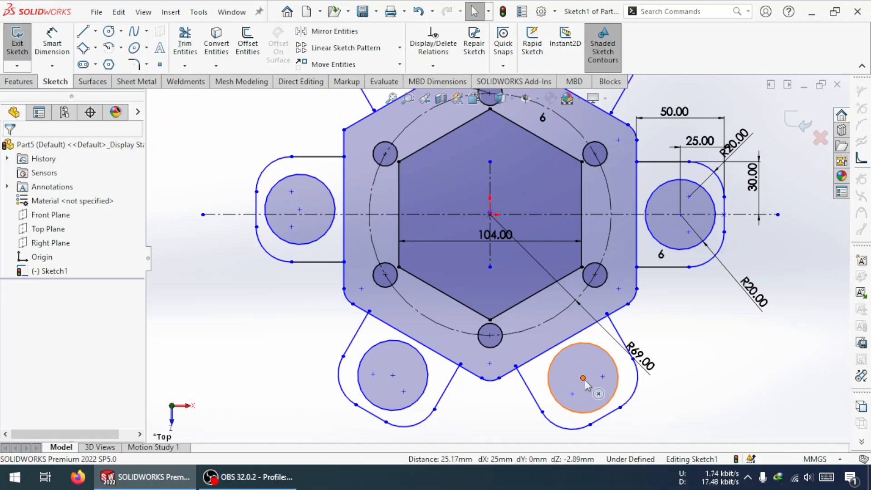
{"action": "scroll", "coordinate": [564, 287], "scroll_direction": "up", "scroll_amount": 3}
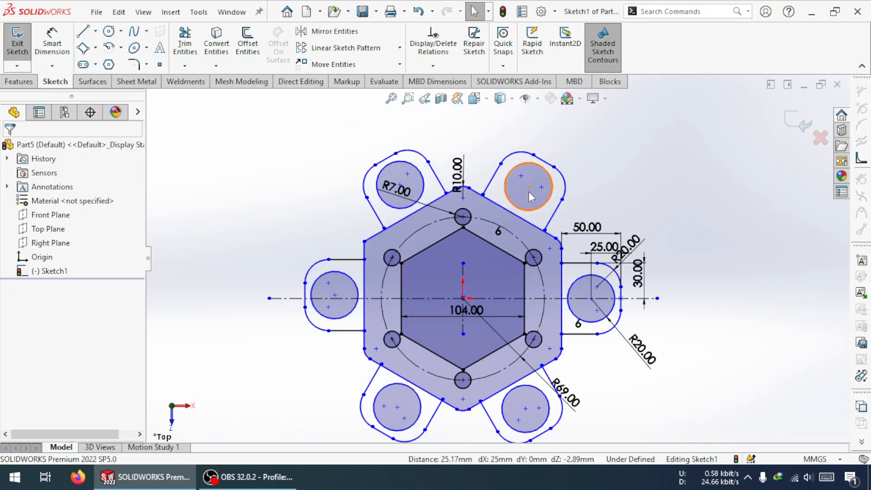
{"action": "left_click", "coordinate": [530, 188]}
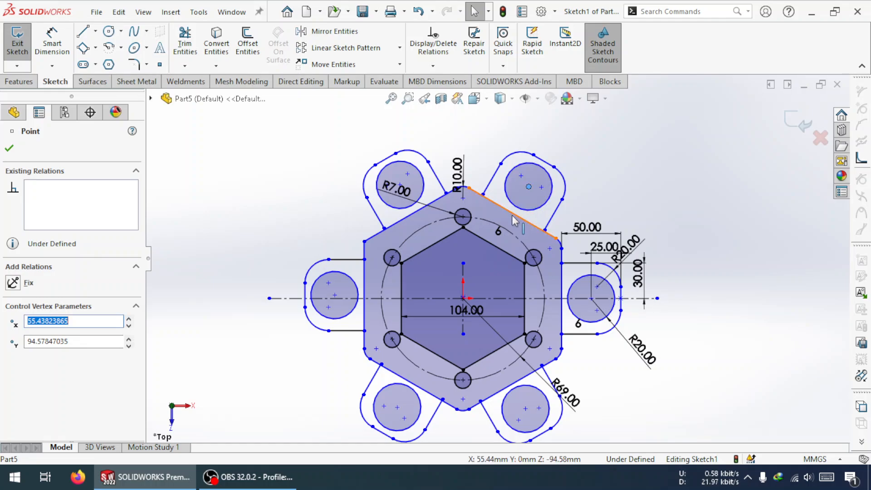
{"action": "left_click", "coordinate": [512, 214], "text": "ctrl"}
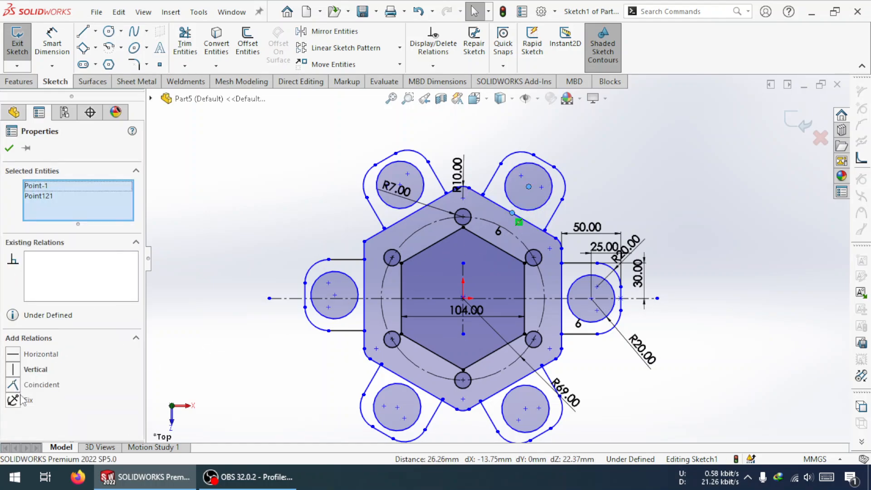
{"action": "left_click", "coordinate": [320, 347]}
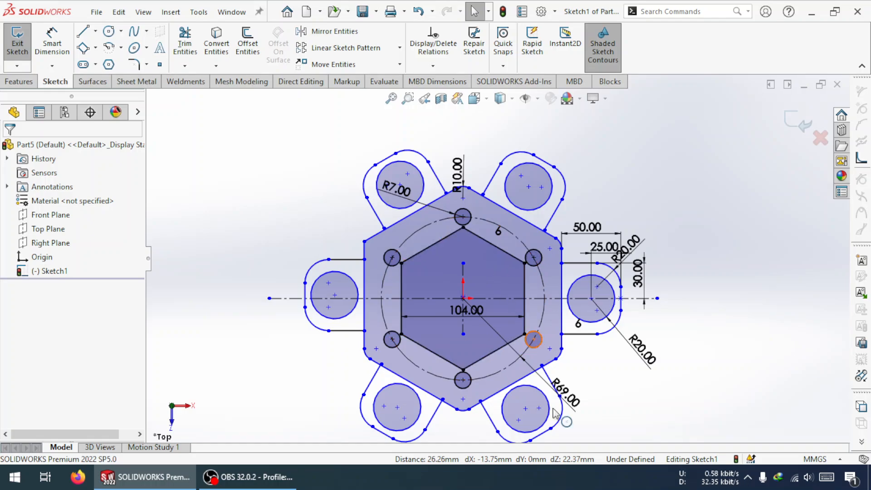
{"action": "scroll", "coordinate": [381, 331], "scroll_direction": "down", "scroll_amount": 3}
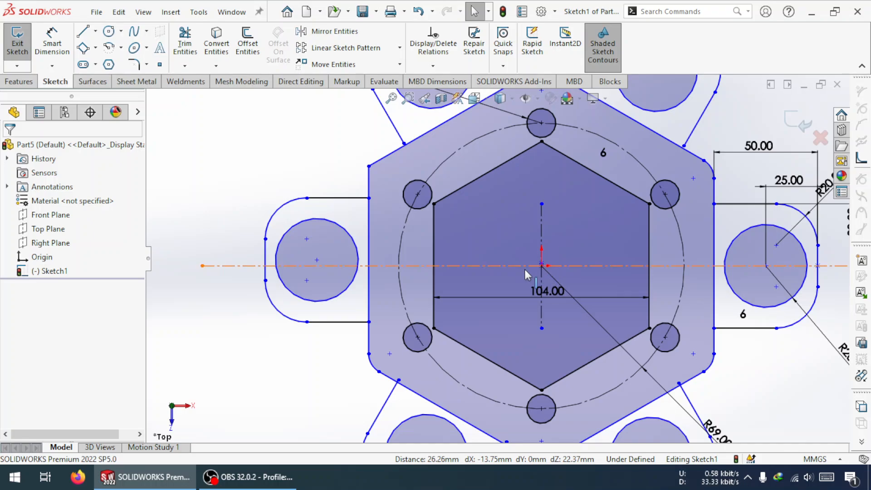
{"action": "scroll", "coordinate": [526, 275], "scroll_direction": "down", "scroll_amount": 3}
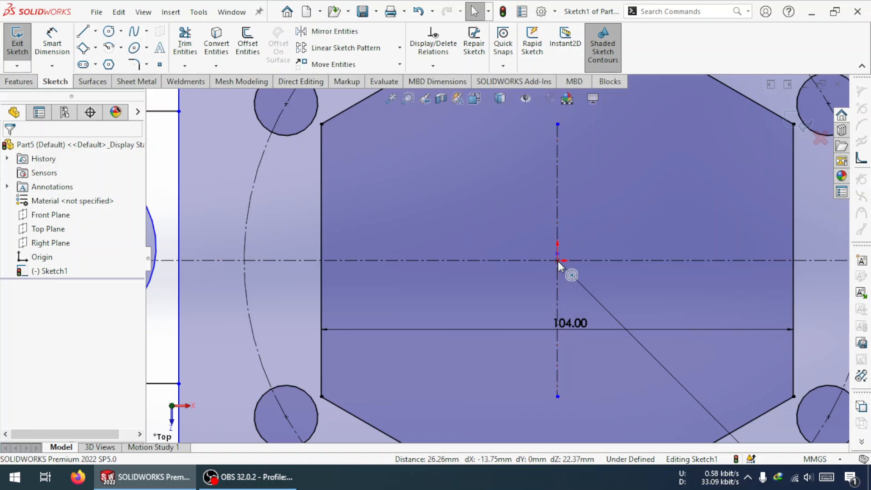
Try to make the vertical centerline's midpoint coincident with the point at the origin
{"action": "left_click", "coordinate": [557, 261]}
{"action": "left_click", "coordinate": [557, 254], "text": "ctrl"}
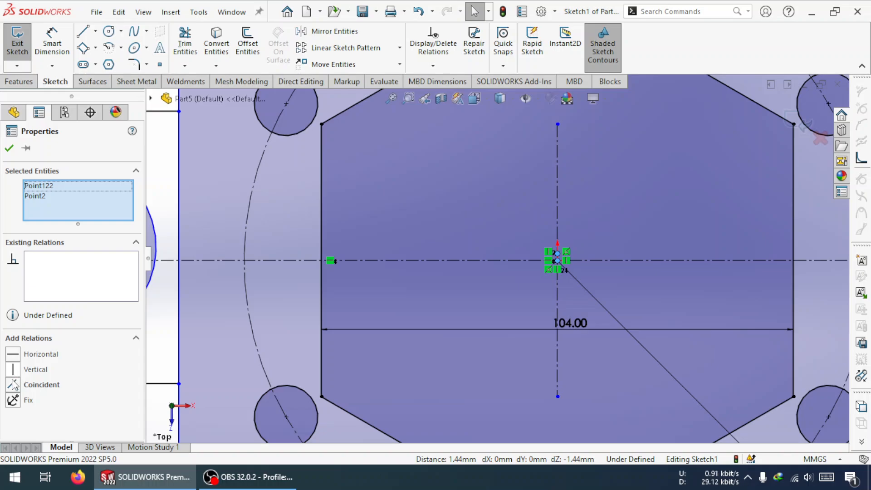
{"action": "left_click", "coordinate": [13, 385]}
{"action": "key", "text": "ctrl+z"}
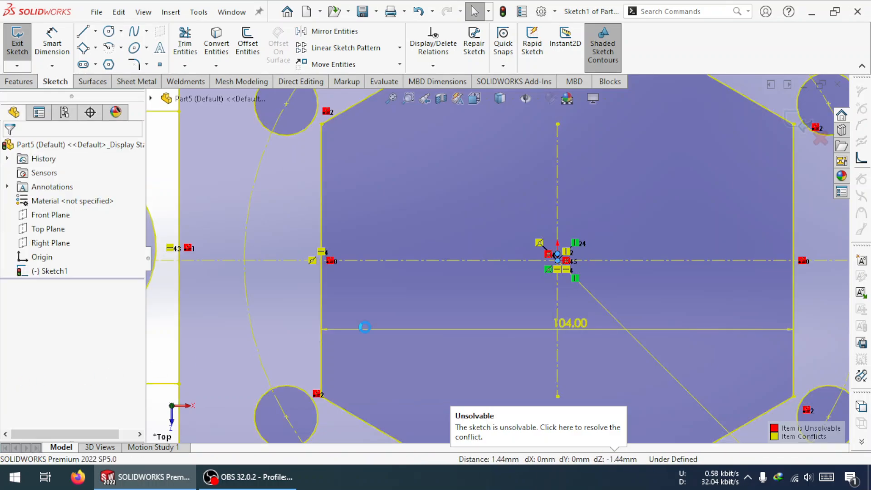
Delete the vertical construction centerline and the leftover sketch point beside the origin
{"action": "scroll", "coordinate": [549, 234], "scroll_direction": "down", "scroll_amount": 4}
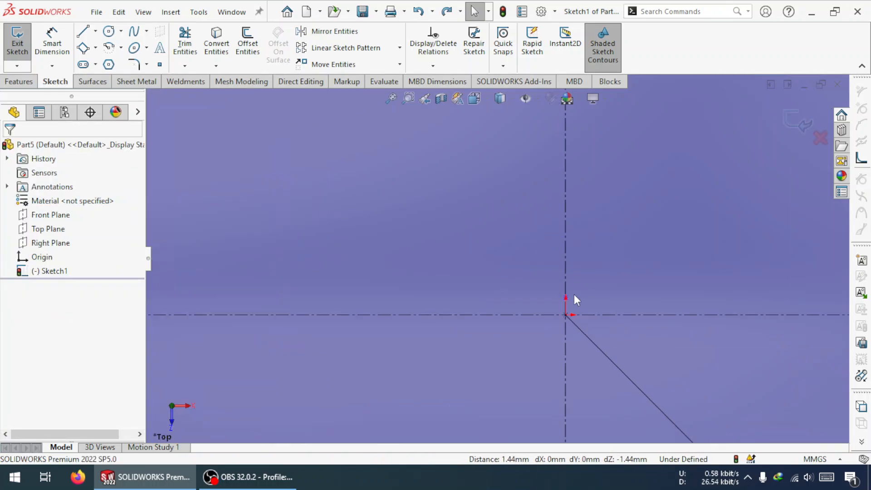
{"action": "left_click", "coordinate": [565, 268]}
{"action": "key", "text": "Delete"}
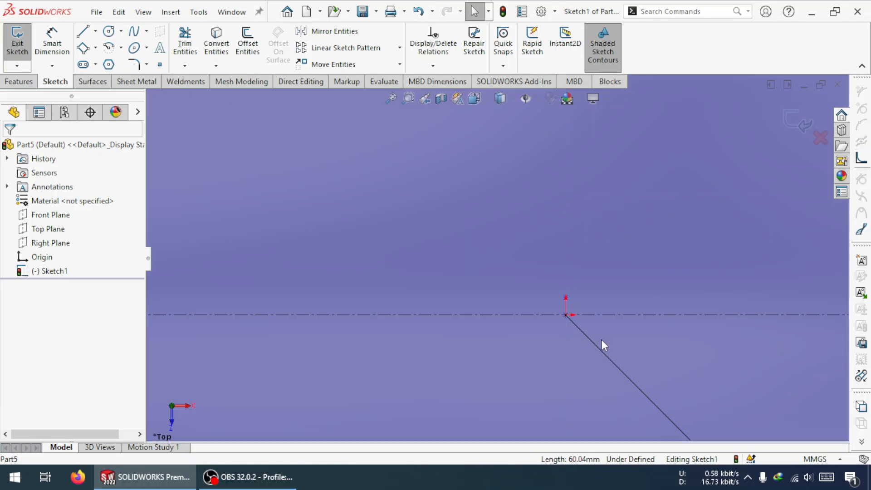
{"action": "left_click_drag", "start_coordinate": [566, 298], "coordinate": [582, 298]}
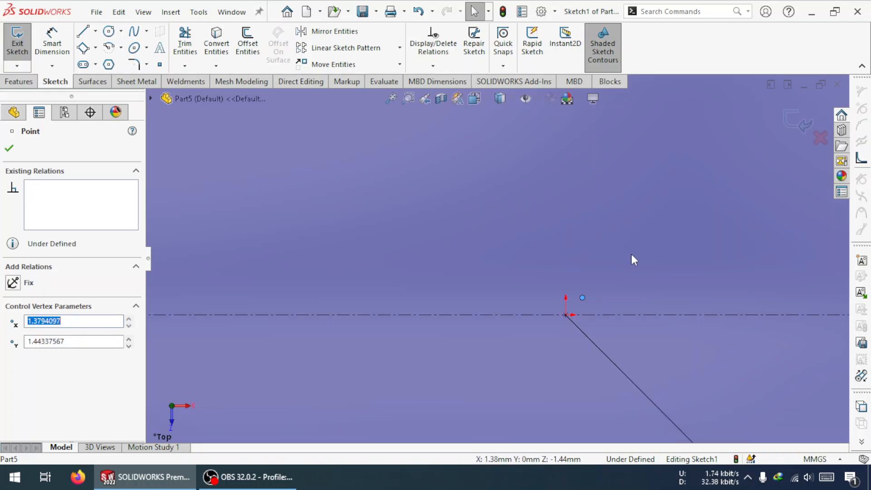
{"action": "left_click", "coordinate": [583, 298]}
{"action": "key", "text": "Delete"}
Examine the existing relations of the horizontal centerline and the circle in the left side extension
{"action": "scroll", "coordinate": [590, 331], "scroll_direction": "up", "scroll_amount": 8}
{"action": "scroll", "coordinate": [591, 334], "scroll_direction": "up", "scroll_amount": 4}
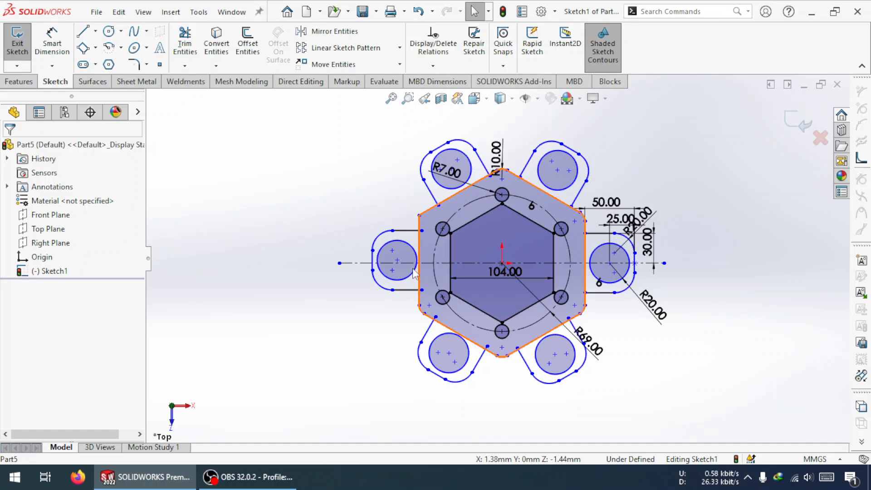
{"action": "scroll", "coordinate": [380, 258], "scroll_direction": "down", "scroll_amount": 5}
{"action": "left_click", "coordinate": [386, 251]}
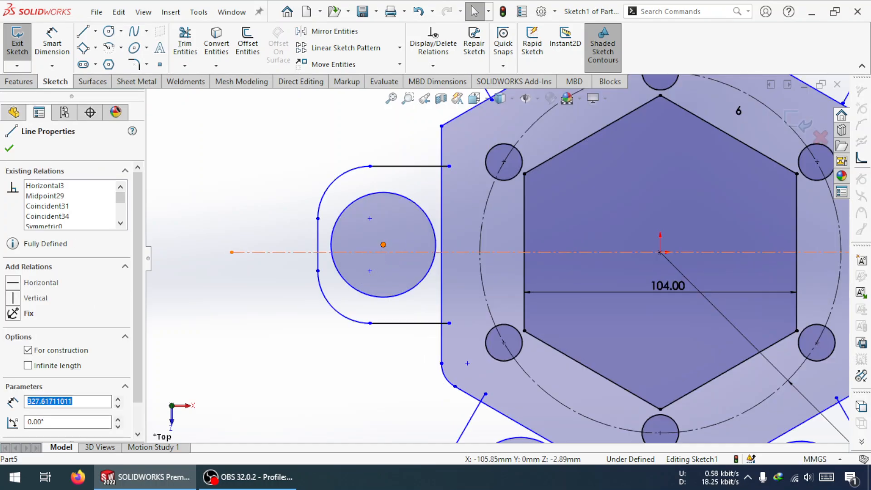
{"action": "left_click", "coordinate": [377, 263]}
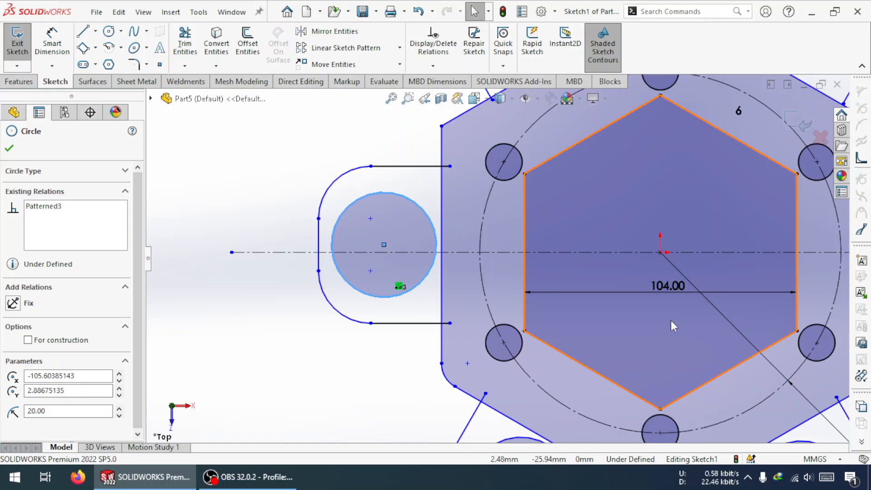
{"action": "scroll", "coordinate": [499, 254], "scroll_direction": "up", "scroll_amount": 5}
{"action": "scroll", "coordinate": [566, 257], "scroll_direction": "down", "scroll_amount": 4}
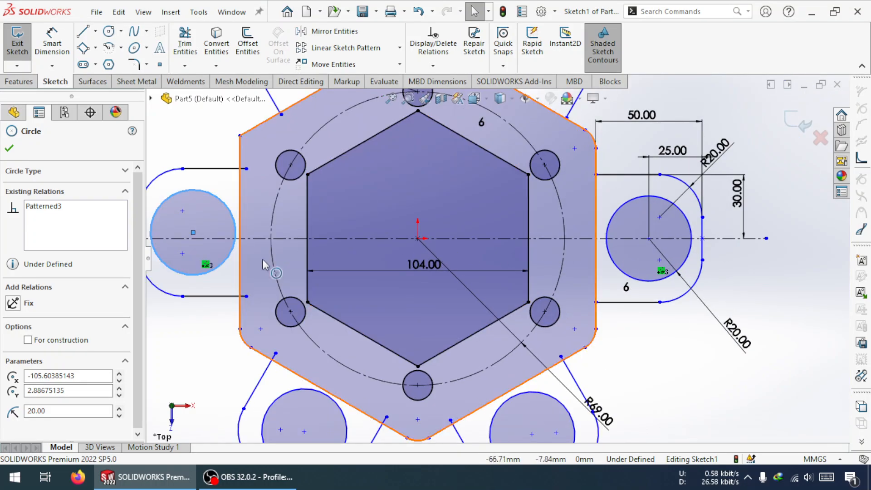
Try moving the outer hexagon's left edge inward to see how the sketch follows
{"action": "left_click", "coordinate": [241, 267]}
{"action": "left_click_drag", "start_coordinate": [260, 266], "coordinate": [266, 266]}
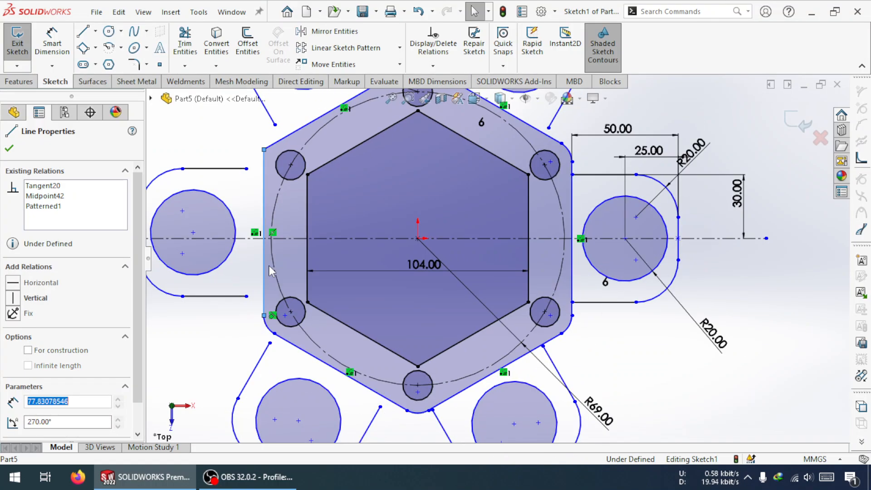
{"action": "left_click", "coordinate": [255, 267]}
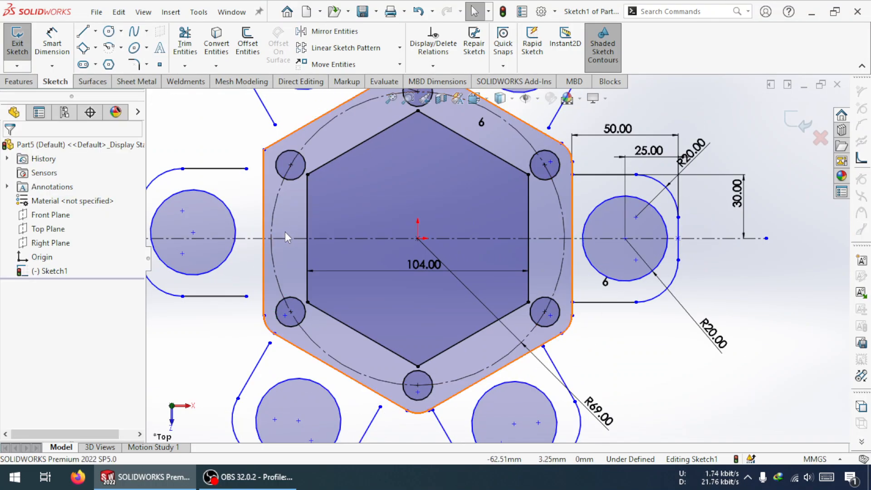
{"action": "key", "text": "ctrl+z"}
{"action": "key", "text": "Escape"}
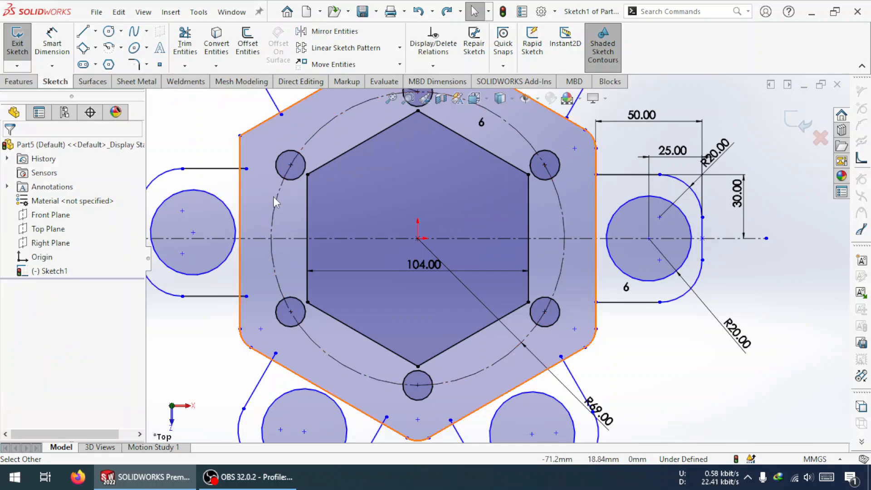
Fillet the remaining sharp upper-left corner of the outer hexagon with a 10 mm radius
{"action": "scroll", "coordinate": [282, 194], "scroll_direction": "up", "scroll_amount": 4}
{"action": "scroll", "coordinate": [313, 188], "scroll_direction": "down", "scroll_amount": 4}
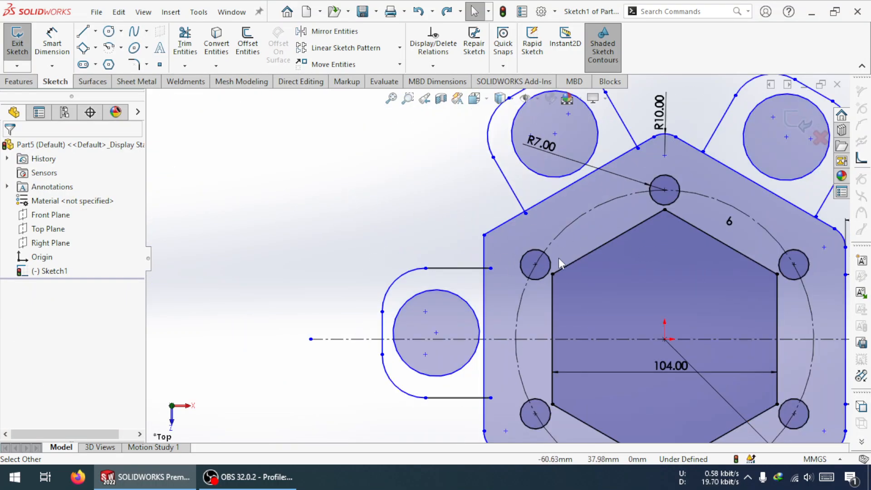
{"action": "scroll", "coordinate": [559, 258], "scroll_direction": "up", "scroll_amount": 4}
{"action": "scroll", "coordinate": [571, 252], "scroll_direction": "down", "scroll_amount": 3}
{"action": "scroll", "coordinate": [543, 234], "scroll_direction": "down", "scroll_amount": 3}
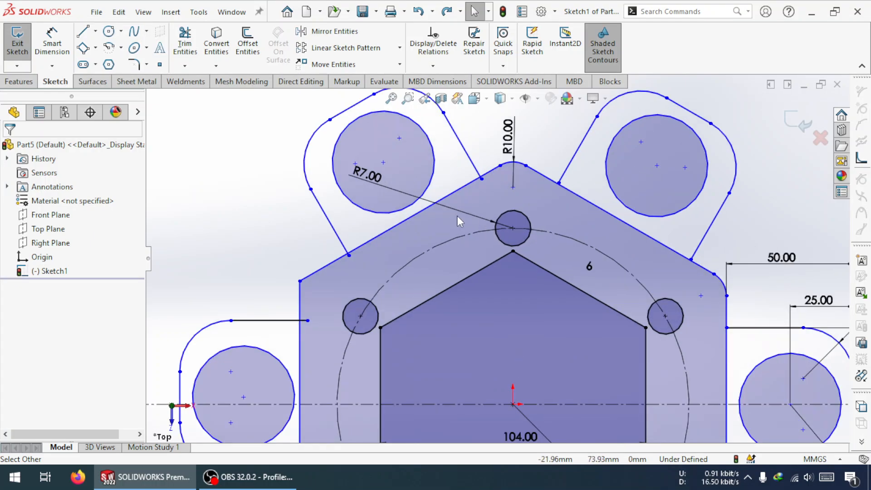
{"action": "left_click", "coordinate": [133, 64]}
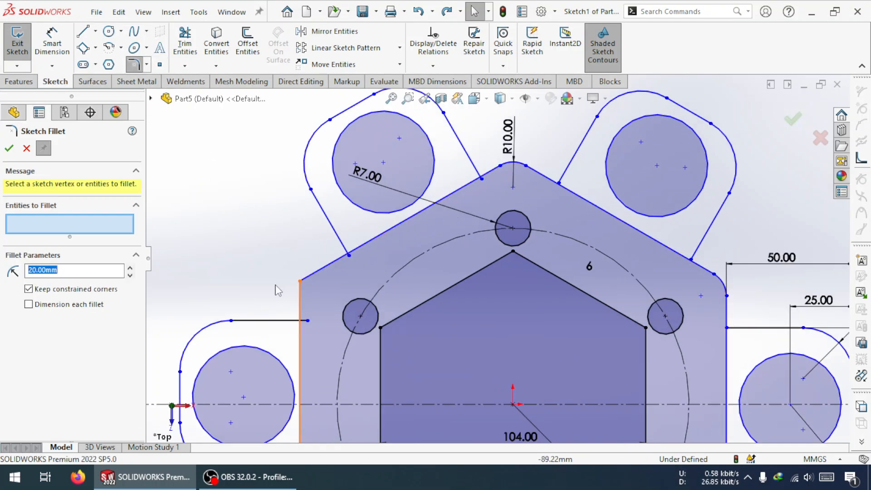
{"action": "type", "text": "10"}
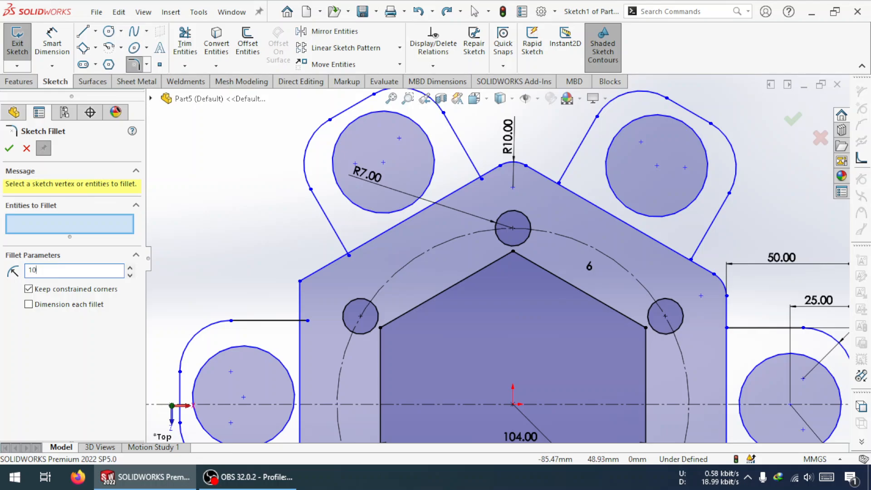
{"action": "key", "text": "Return"}
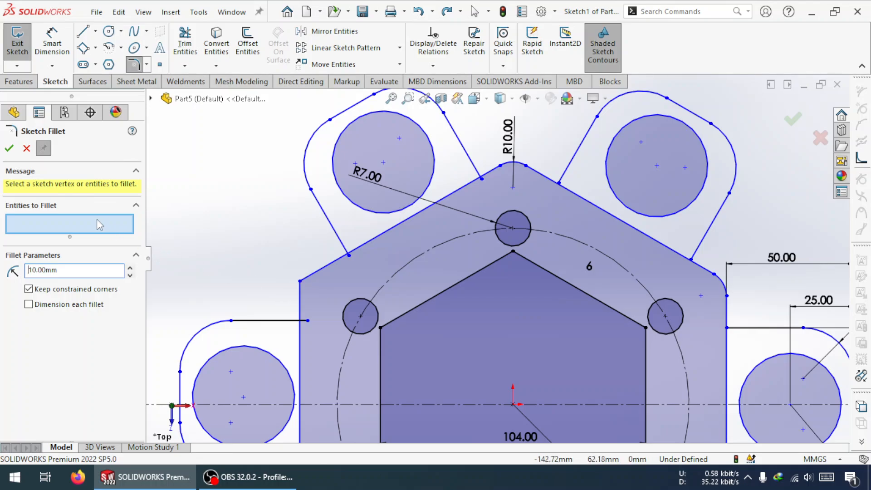
{"action": "left_click", "coordinate": [300, 281]}
{"action": "left_click", "coordinate": [467, 249]}
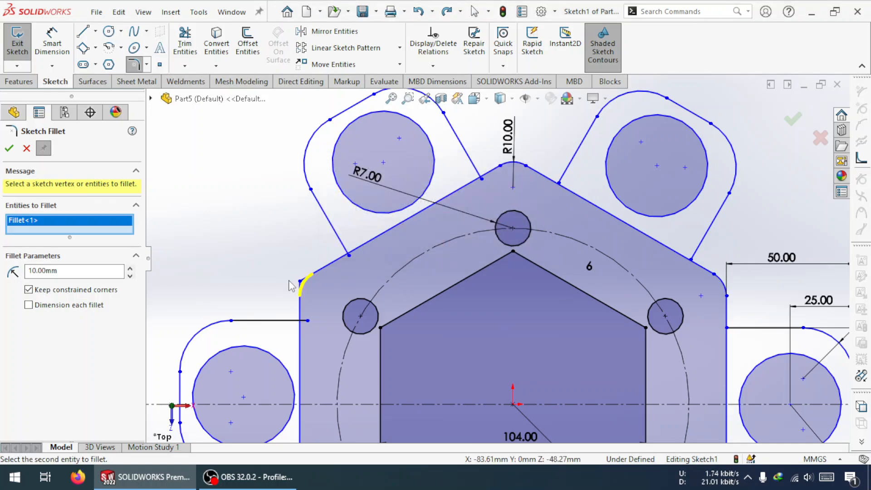
{"action": "left_click", "coordinate": [9, 149]}
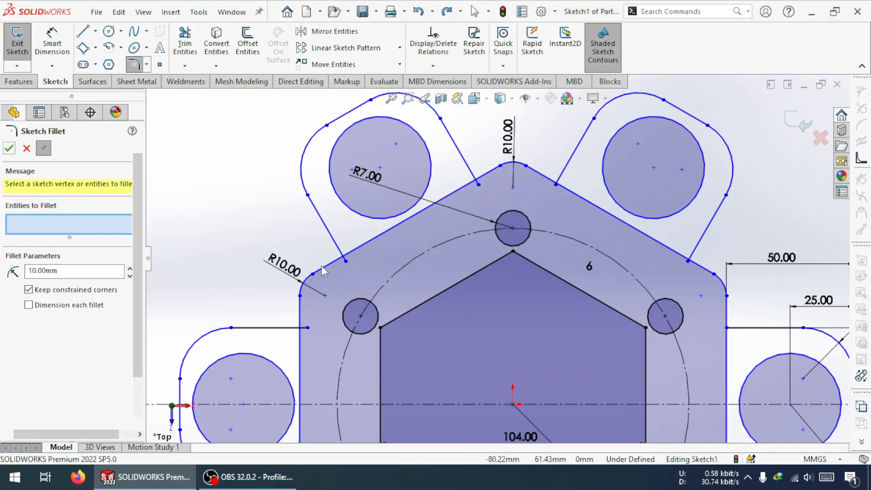
Delete the new corner fillet's radius dimension and make its arc equal to the hexagon's top corner fillet
{"action": "key", "text": "Delete"}
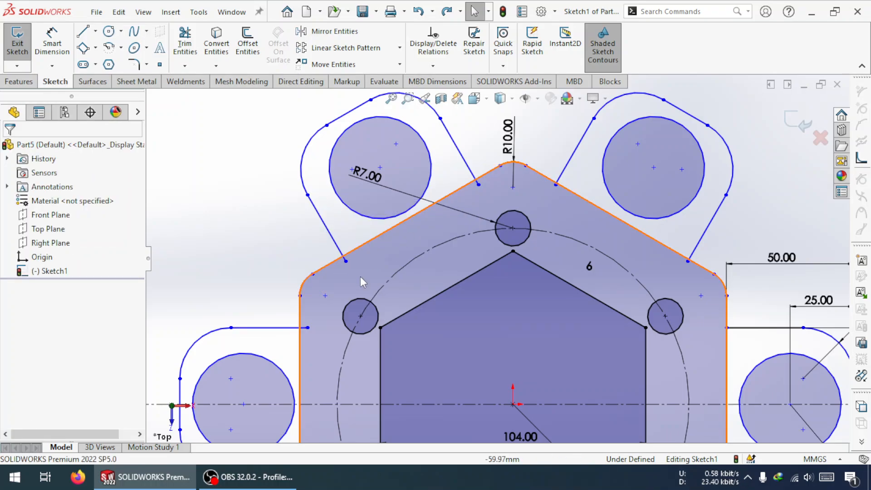
{"action": "left_click", "coordinate": [520, 168]}
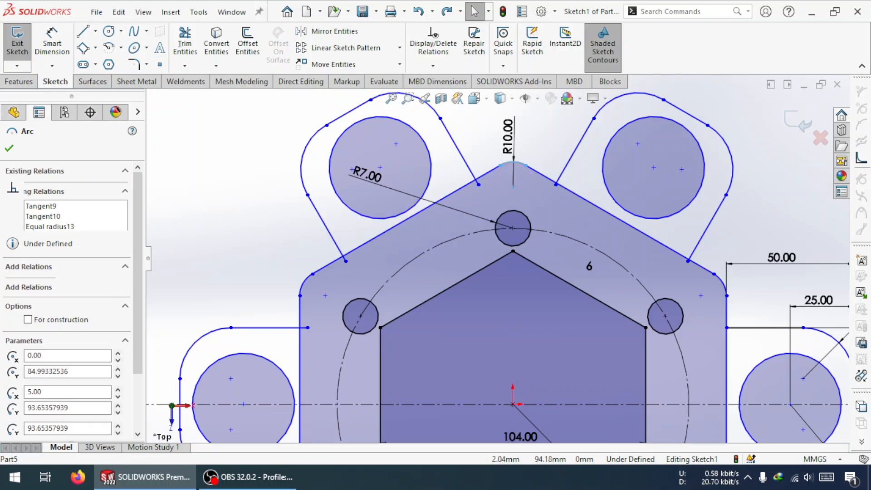
{"action": "left_click", "coordinate": [303, 283], "text": "ctrl"}
{"action": "left_click", "coordinate": [11, 400]}
{"action": "left_click", "coordinate": [233, 314]}
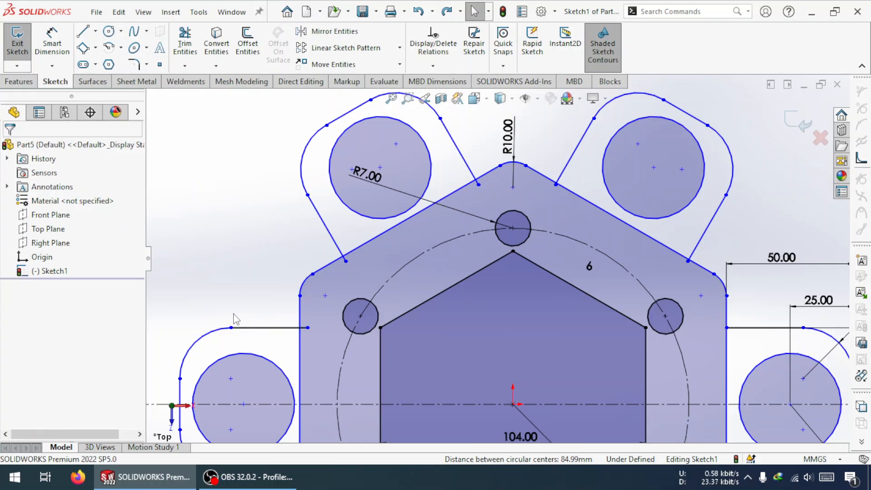
Make the inner endpoint of the left extension's lower line coincident with the outer hexagon's left edge
{"action": "scroll", "coordinate": [353, 306], "scroll_direction": "up", "scroll_amount": 5}
{"action": "scroll", "coordinate": [382, 308], "scroll_direction": "down", "scroll_amount": 2}
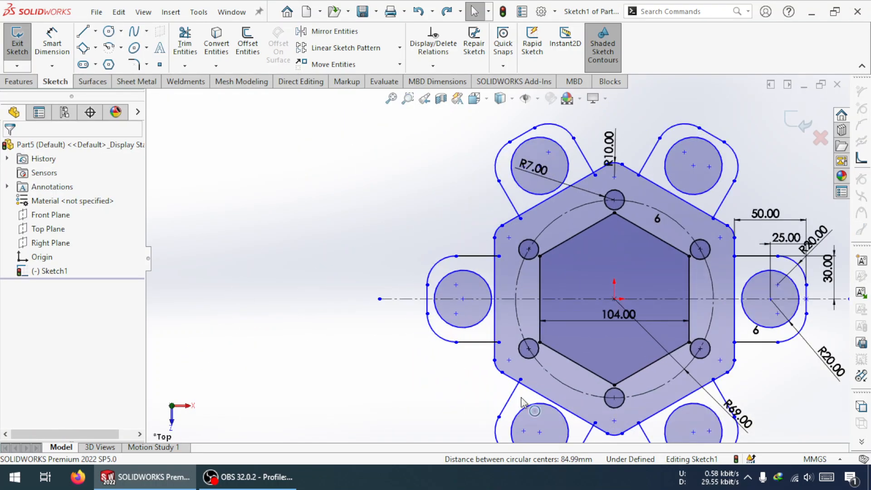
{"action": "scroll", "coordinate": [602, 404], "scroll_direction": "up", "scroll_amount": 3}
{"action": "scroll", "coordinate": [585, 379], "scroll_direction": "down", "scroll_amount": 3}
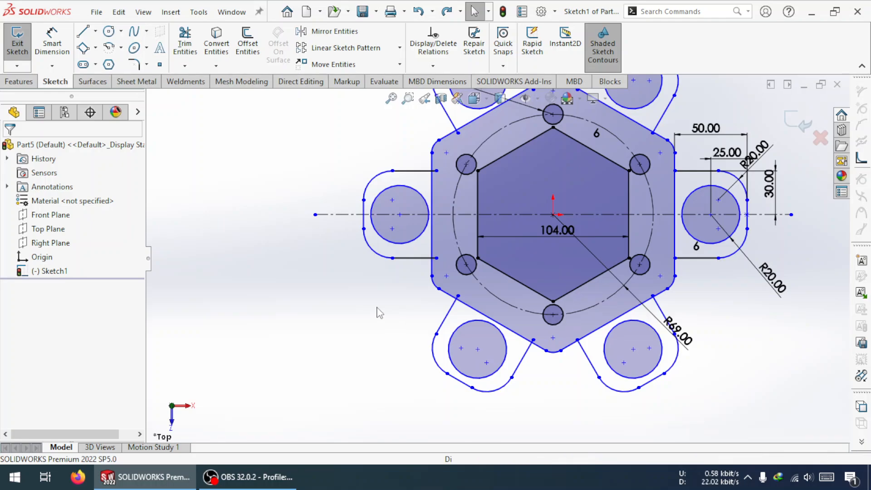
{"action": "left_click", "coordinate": [432, 214]}
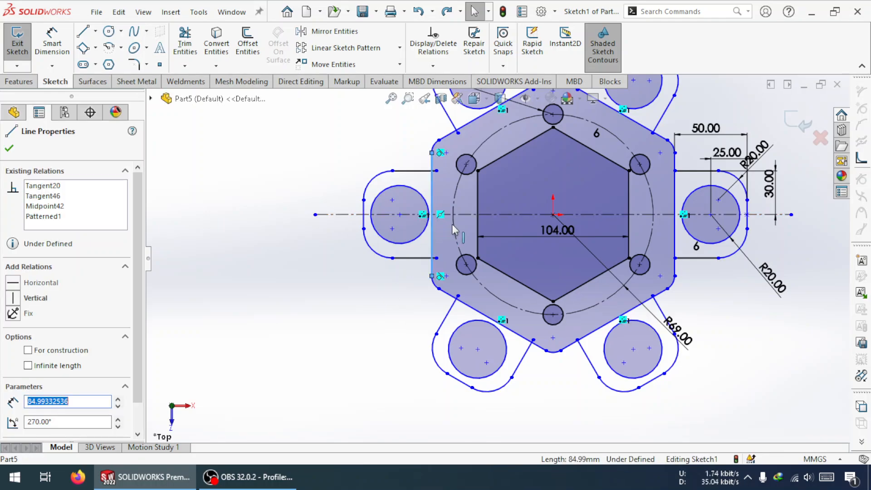
{"action": "key", "text": "Escape"}
{"action": "scroll", "coordinate": [442, 222], "scroll_direction": "up", "scroll_amount": 5}
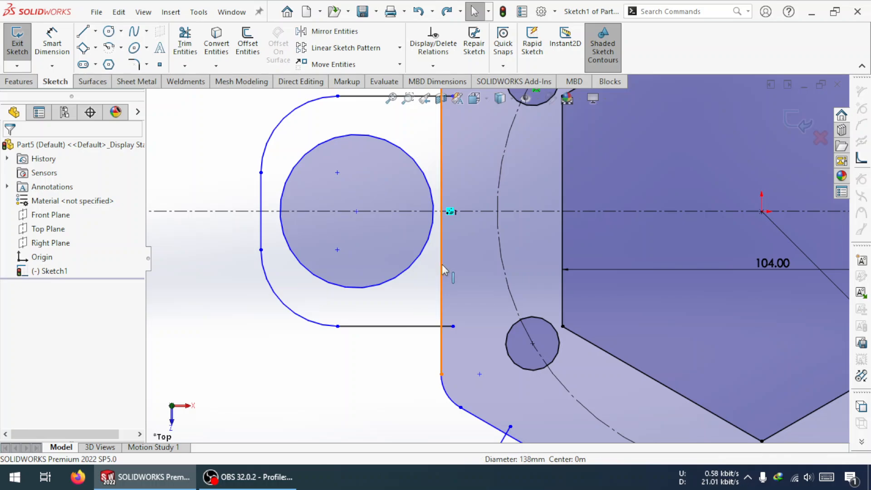
{"action": "mouse_move", "coordinate": [442, 265]}
{"action": "left_mouse_down"}
{"action": "mouse_move", "coordinate": [477, 261]}
{"action": "mouse_move", "coordinate": [468, 266]}
{"action": "left_mouse_up"}
{"action": "left_click", "coordinate": [453, 326], "text": "ctrl"}
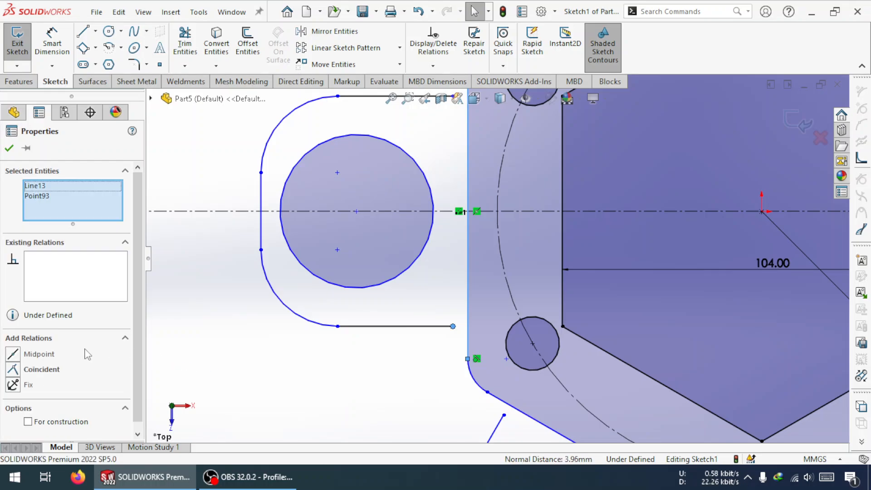
{"action": "left_click", "coordinate": [14, 370]}
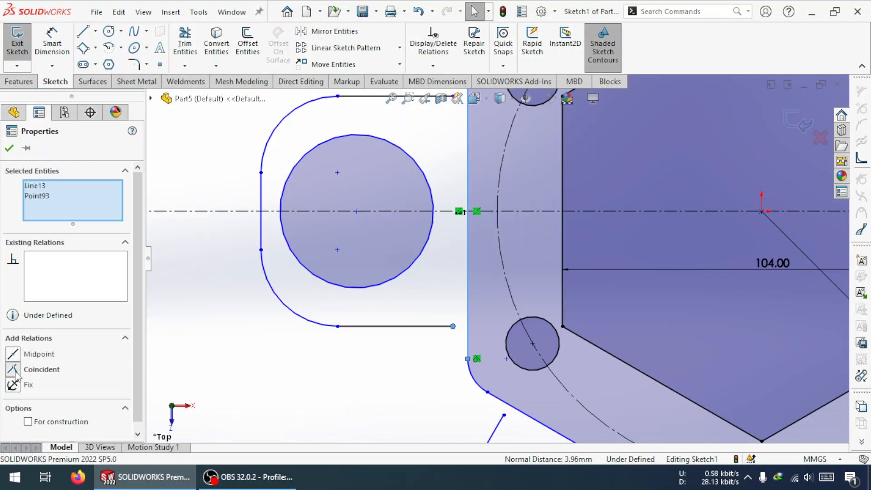
{"action": "left_click", "coordinate": [186, 362]}
Dimension the overall distance between the outer vertical edges of the left and right extensions as 194 mm
{"action": "scroll", "coordinate": [571, 359], "scroll_direction": "up", "scroll_amount": 10}
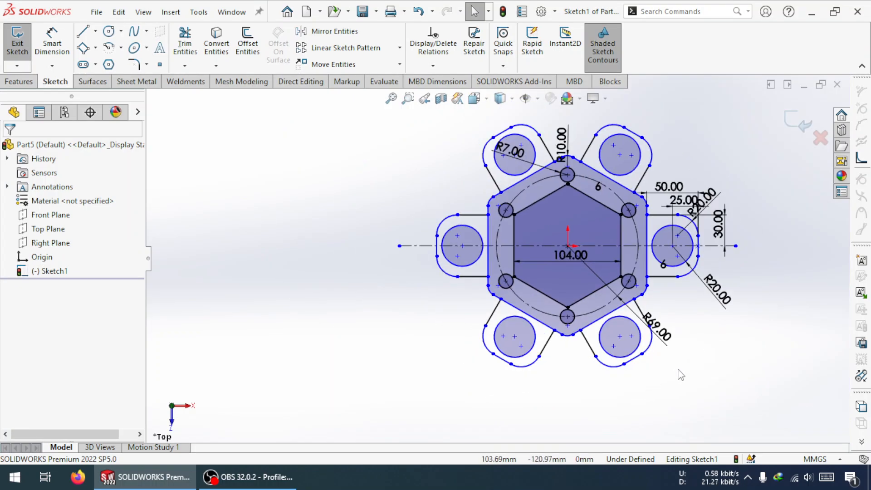
{"action": "scroll", "coordinate": [570, 305], "scroll_direction": "down", "scroll_amount": 2}
{"action": "left_click", "coordinate": [60, 43]}
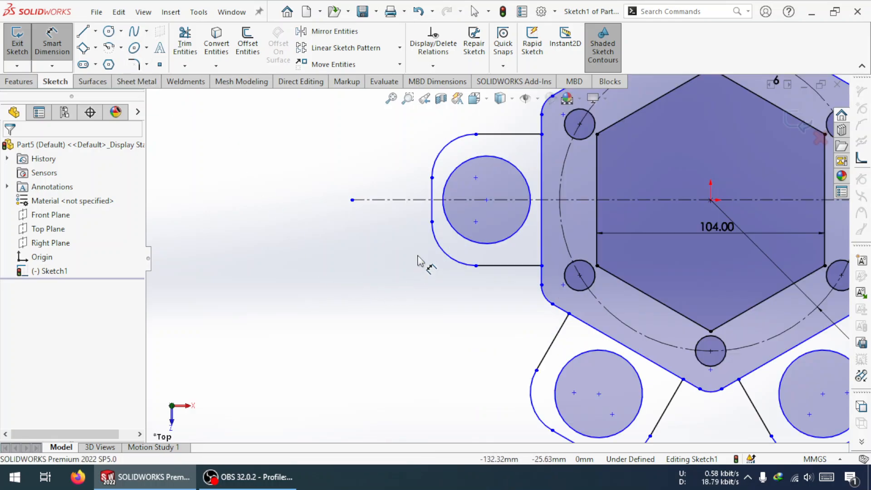
{"action": "scroll", "coordinate": [418, 259], "scroll_direction": "down", "scroll_amount": 5}
{"action": "left_click", "coordinate": [438, 207]}
{"action": "scroll", "coordinate": [771, 261], "scroll_direction": "up", "scroll_amount": 3}
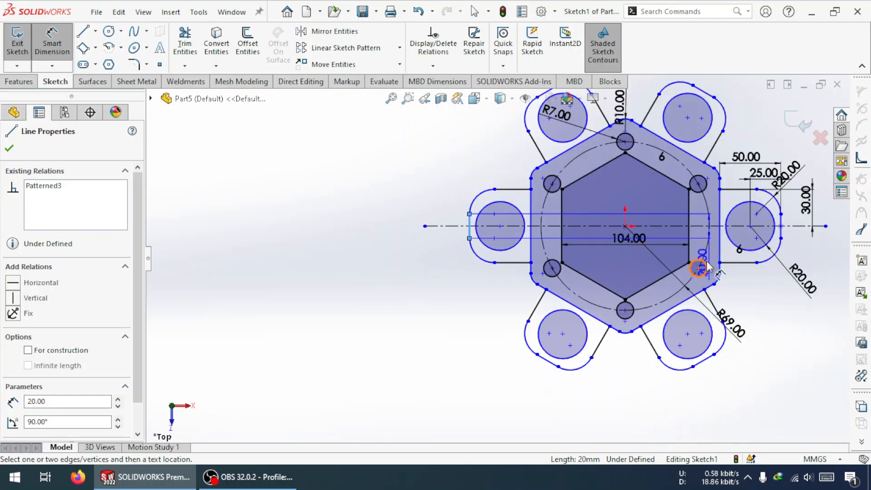
{"action": "scroll", "coordinate": [705, 258], "scroll_direction": "down", "scroll_amount": 4}
{"action": "scroll", "coordinate": [788, 253], "scroll_direction": "up", "scroll_amount": 3}
{"action": "scroll", "coordinate": [631, 227], "scroll_direction": "down", "scroll_amount": 4}
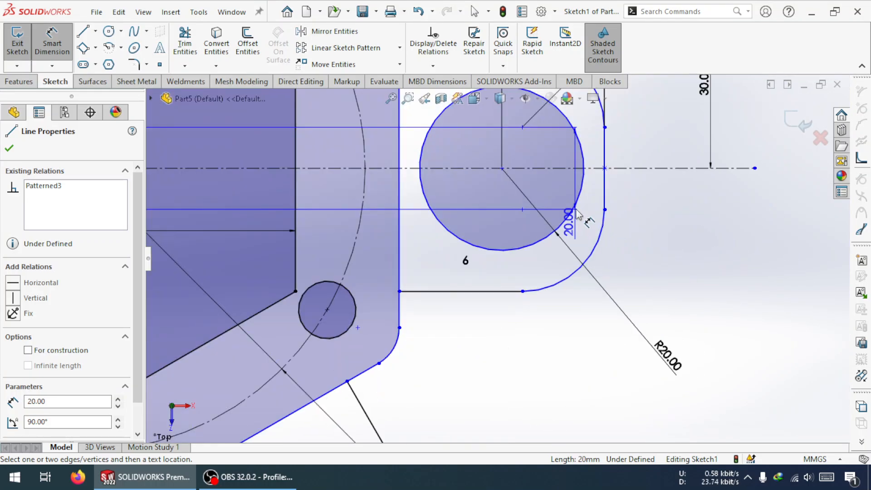
{"action": "left_click", "coordinate": [606, 196]}
{"action": "scroll", "coordinate": [544, 268], "scroll_direction": "up", "scroll_amount": 5}
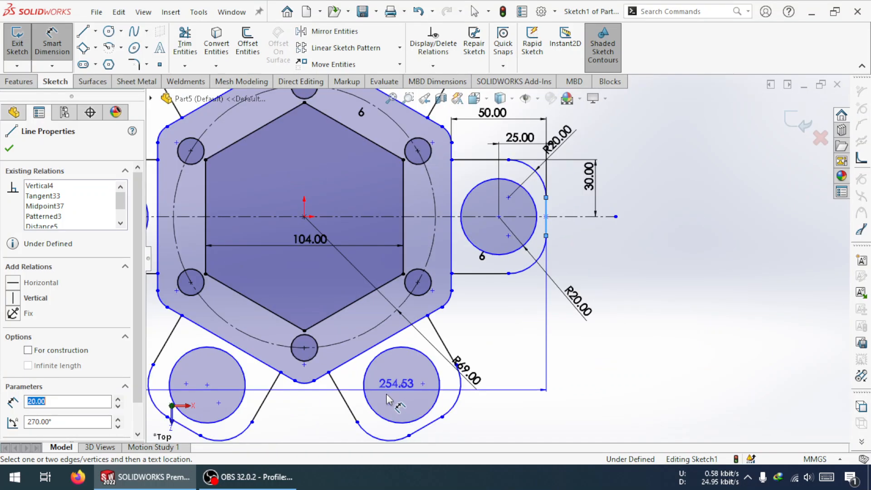
{"action": "left_click", "coordinate": [405, 382]}
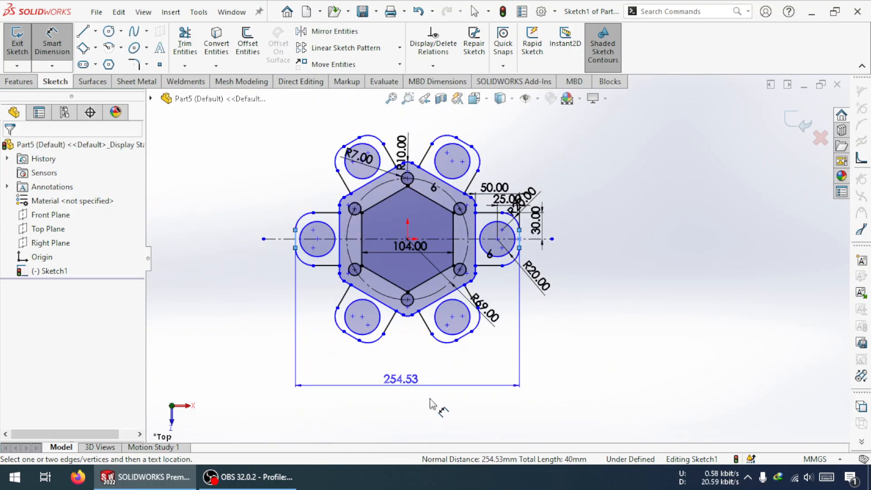
{"action": "type", "text": "1"}
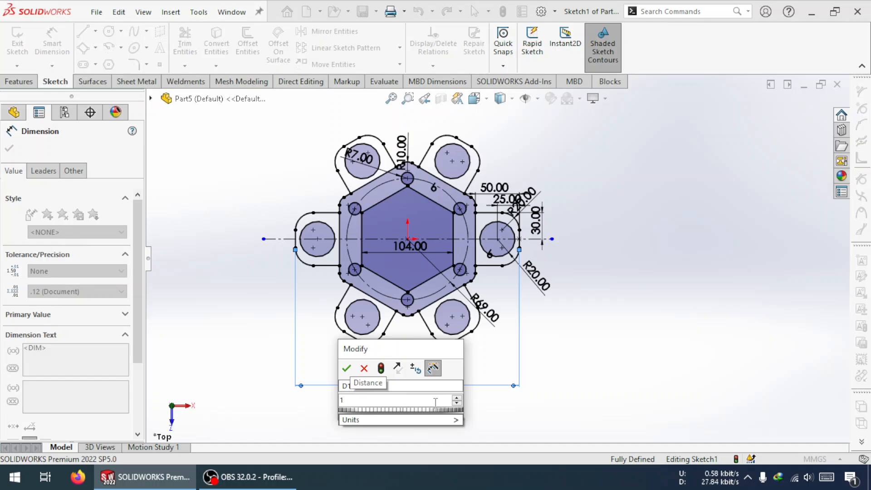
{"action": "type", "text": "94"}
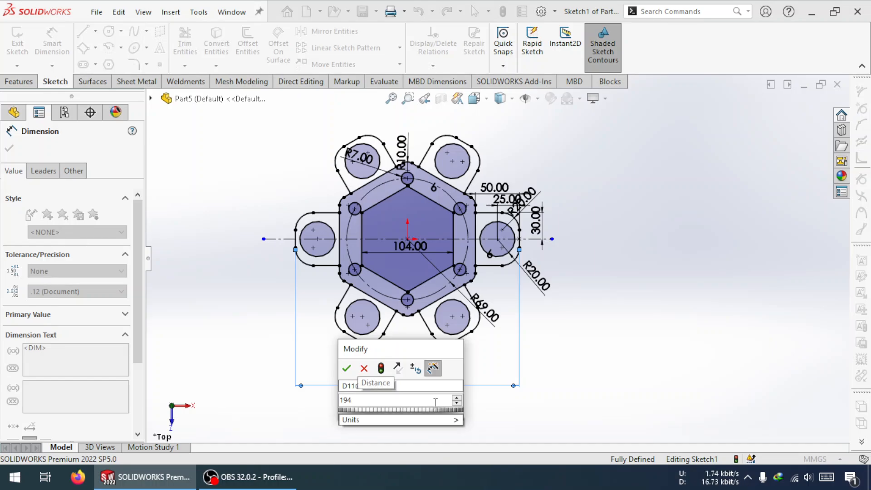
{"action": "key", "text": "Return"}
Examine how the profile changed and undo the 194 mm overall dimension
{"action": "scroll", "coordinate": [408, 204], "scroll_direction": "down", "scroll_amount": 6}
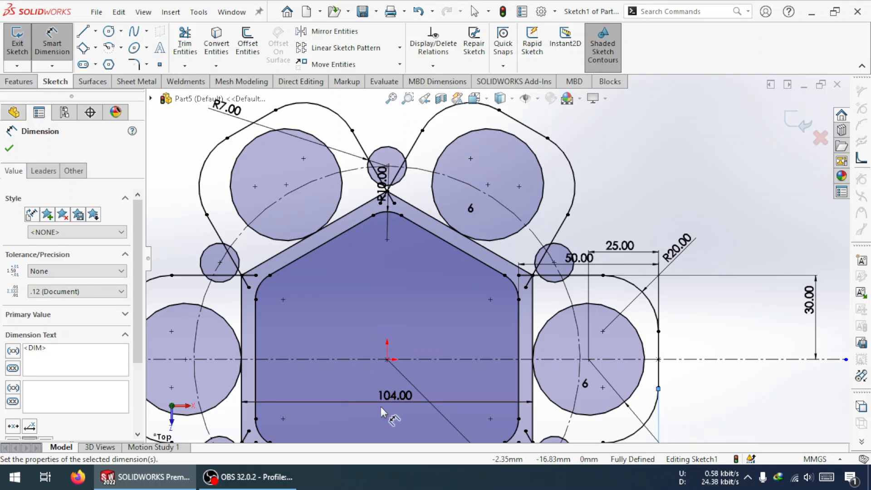
{"action": "scroll", "coordinate": [467, 411], "scroll_direction": "up", "scroll_amount": 2}
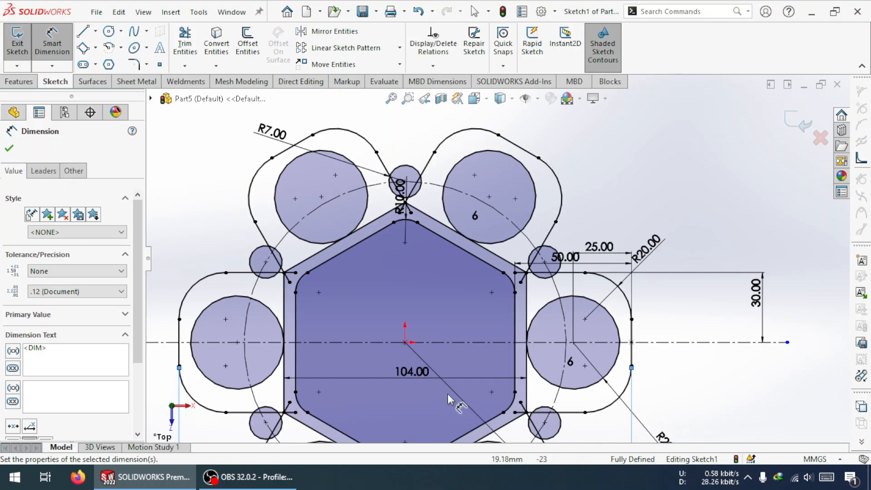
{"action": "scroll", "coordinate": [457, 404], "scroll_direction": "up", "scroll_amount": 4}
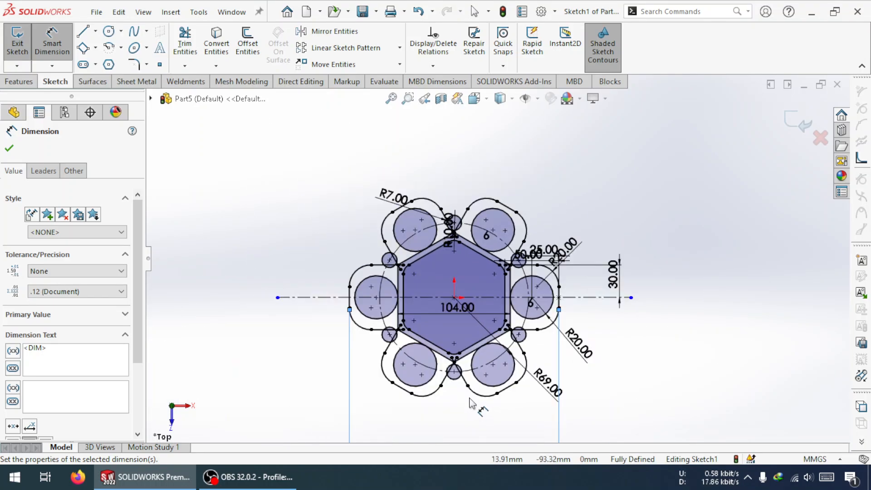
{"action": "scroll", "coordinate": [467, 402], "scroll_direction": "down", "scroll_amount": 4}
{"action": "scroll", "coordinate": [468, 402], "scroll_direction": "up", "scroll_amount": 3}
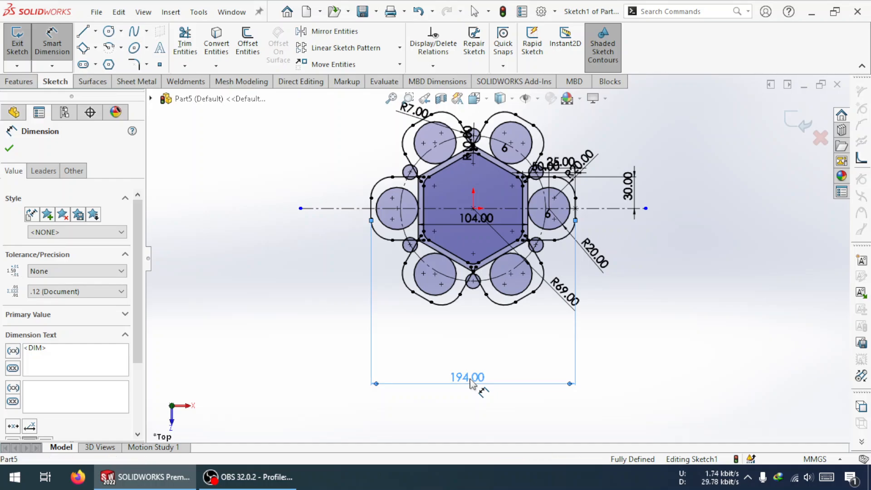
{"action": "key", "text": "ctrl+z"}
{"action": "key", "text": "ctrl+z"}
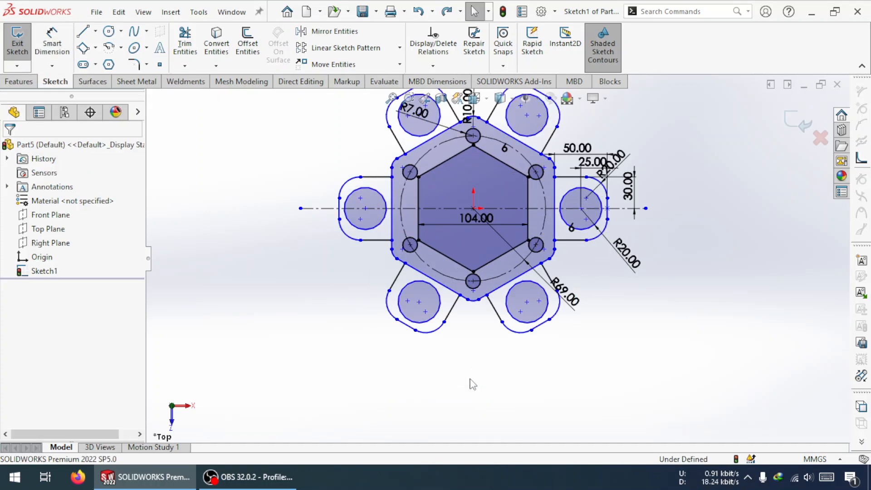
Dimension the distance between the outer hexagon's left and right vertical edges as 144 mm
{"action": "scroll", "coordinate": [437, 255], "scroll_direction": "down", "scroll_amount": 3}
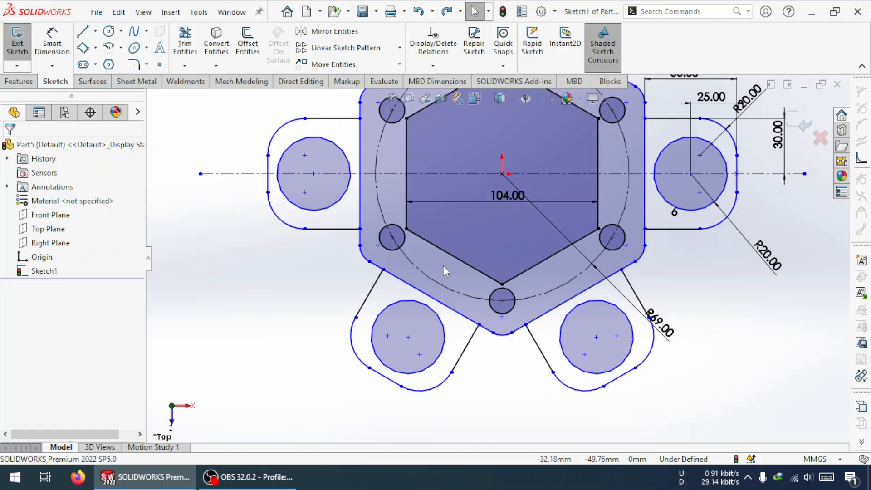
{"action": "left_click", "coordinate": [52, 41]}
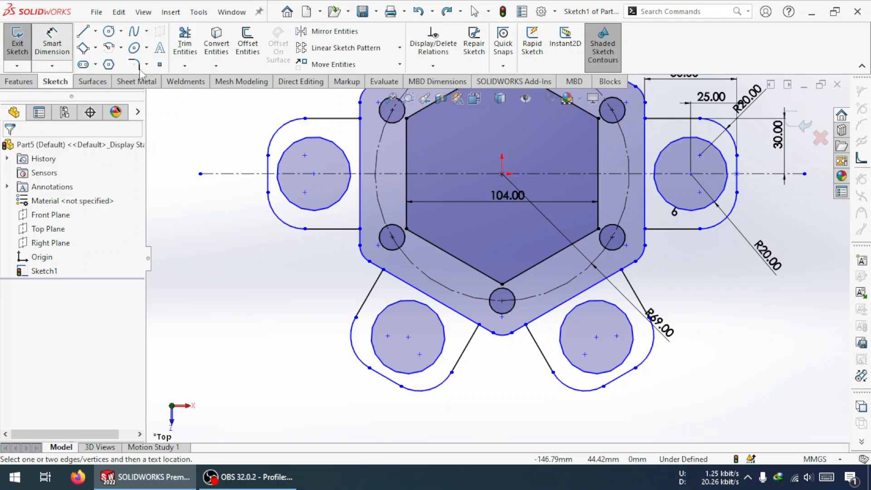
{"action": "left_click", "coordinate": [360, 203]}
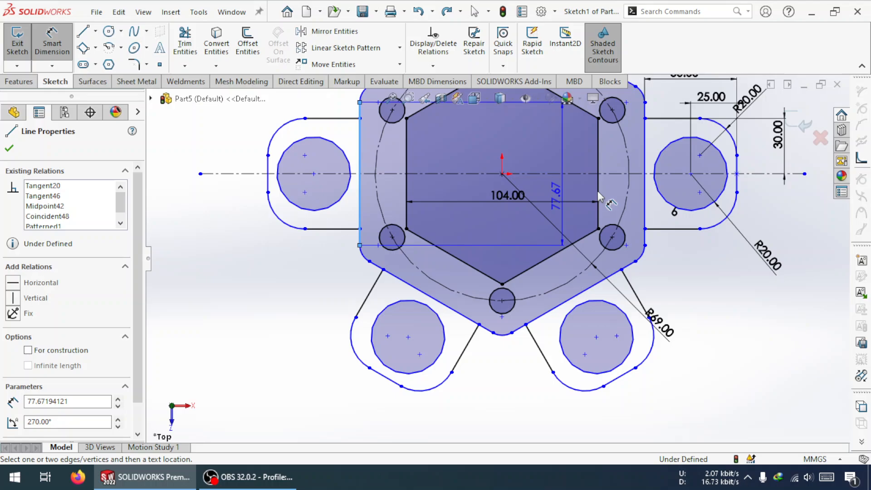
{"action": "left_click", "coordinate": [645, 199]}
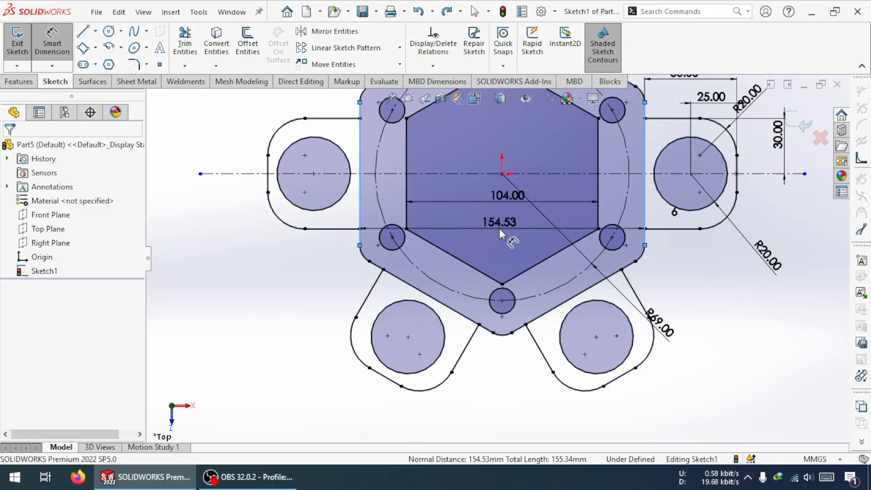
{"action": "left_click", "coordinate": [500, 227]}
{"action": "type", "text": "144"}
{"action": "key", "text": "Return"}
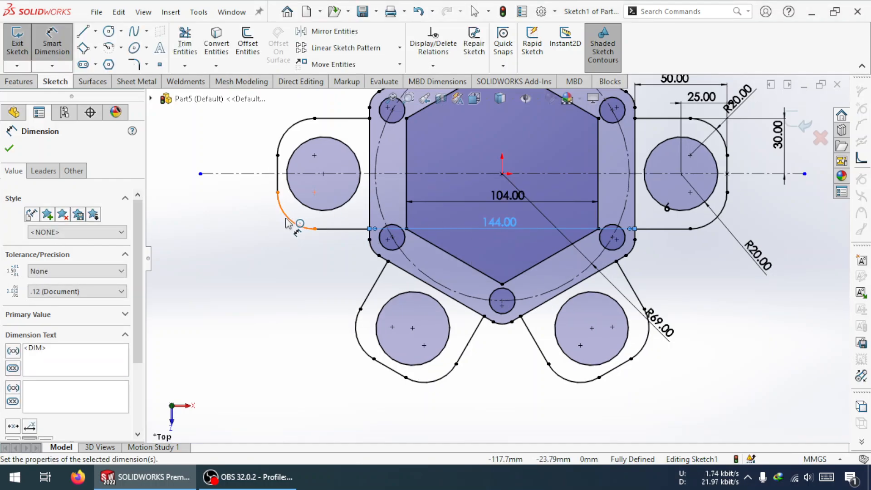
Measure the overall distance between the outer vertical edges of the left and right extensions
{"action": "left_click", "coordinate": [277, 183]}
{"action": "left_click", "coordinate": [727, 182]}
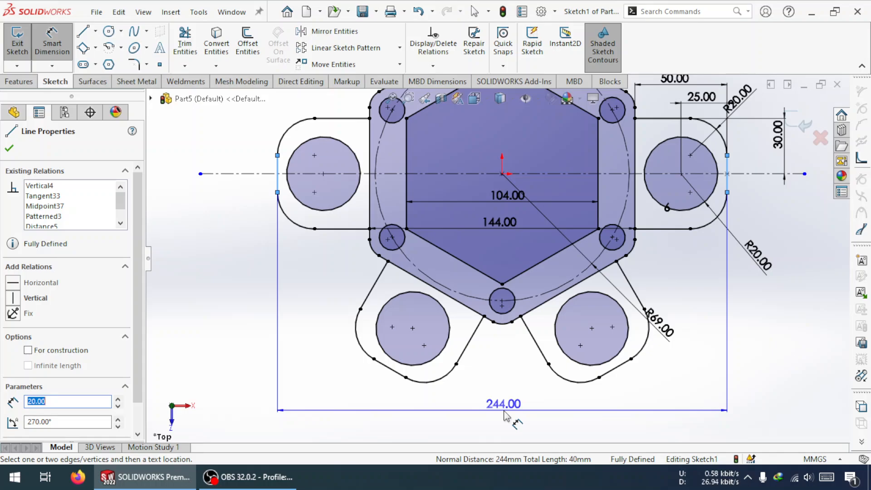
{"action": "key", "text": "Escape"}
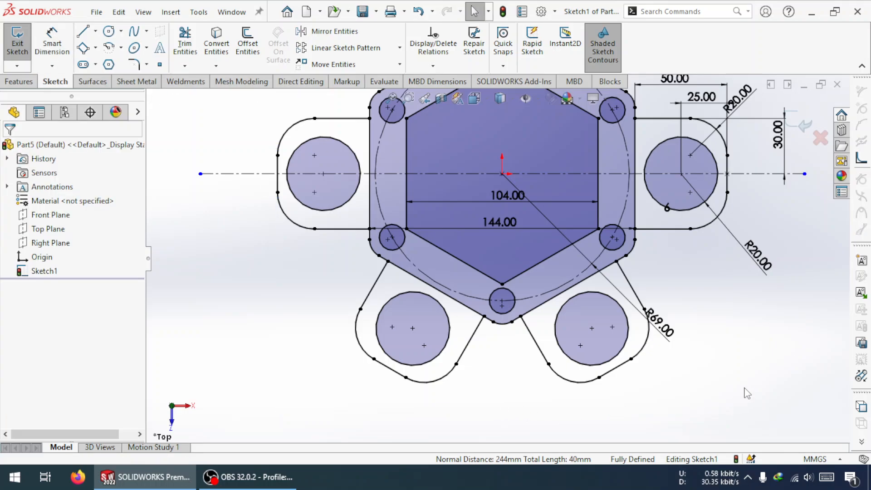
Move the radius dimension of the right extension's upper corner fillet farther out from the profile
{"action": "scroll", "coordinate": [499, 254], "scroll_direction": "up", "scroll_amount": 3}
{"action": "scroll", "coordinate": [636, 224], "scroll_direction": "down", "scroll_amount": 3}
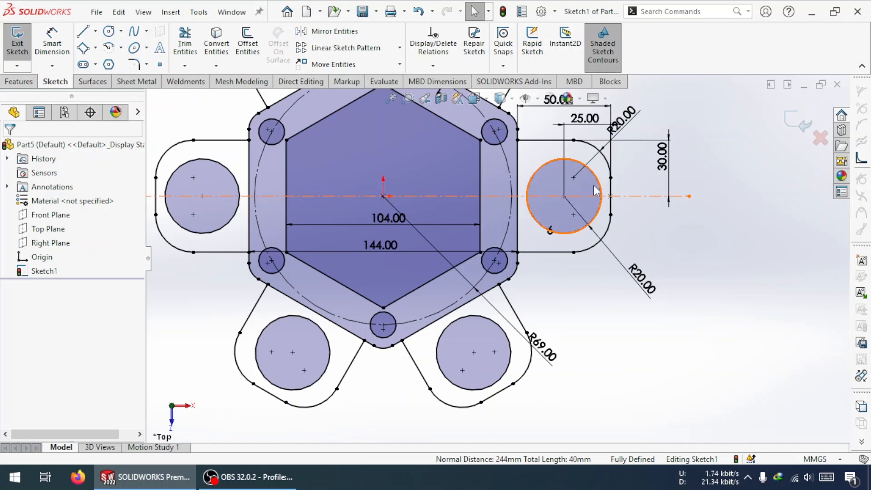
{"action": "scroll", "coordinate": [590, 218], "scroll_direction": "up", "scroll_amount": 2}
{"action": "scroll", "coordinate": [536, 272], "scroll_direction": "down", "scroll_amount": 3}
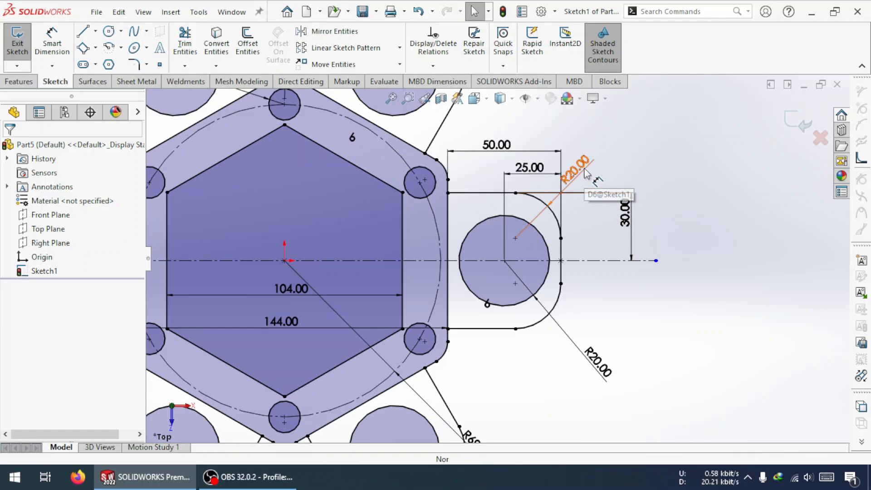
{"action": "left_click_drag", "start_coordinate": [586, 173], "coordinate": [611, 169]}
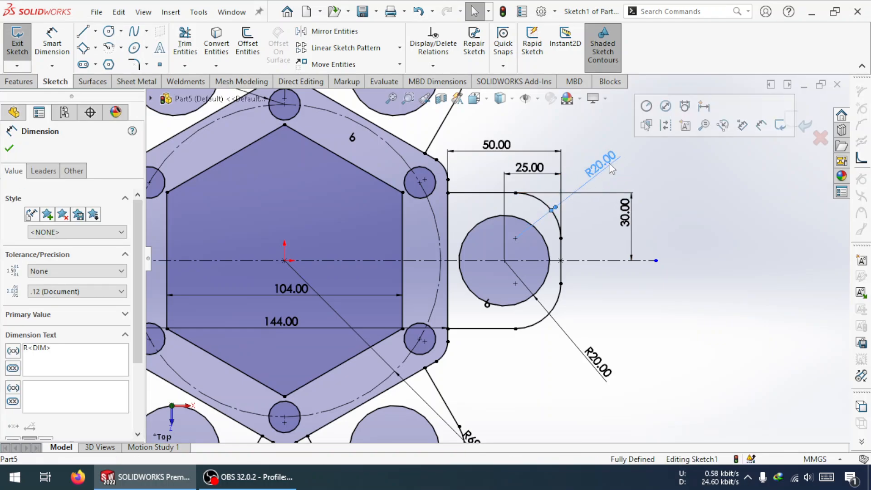
{"action": "key", "text": "Escape"}
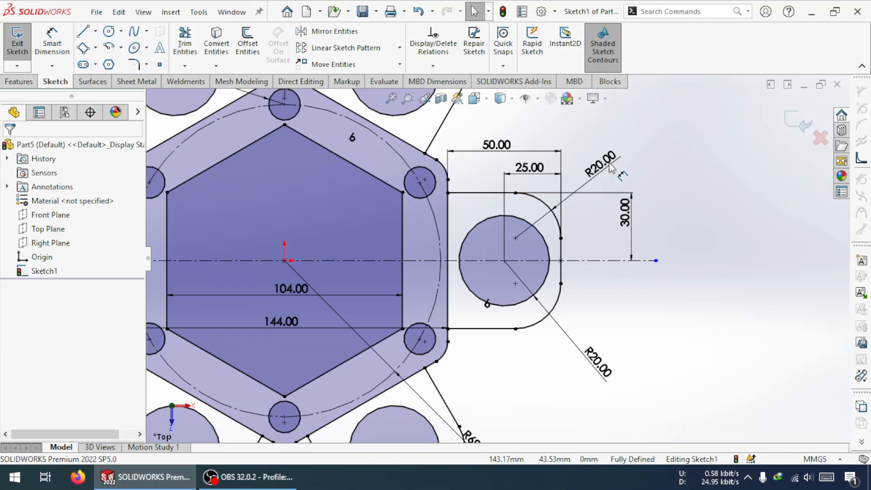
Inspect the fillet centre points of the right extension and of the outer hexagon's upper-left corner
{"action": "left_click", "coordinate": [515, 238]}
{"action": "left_click", "coordinate": [517, 261]}
{"action": "left_click", "coordinate": [609, 289]}
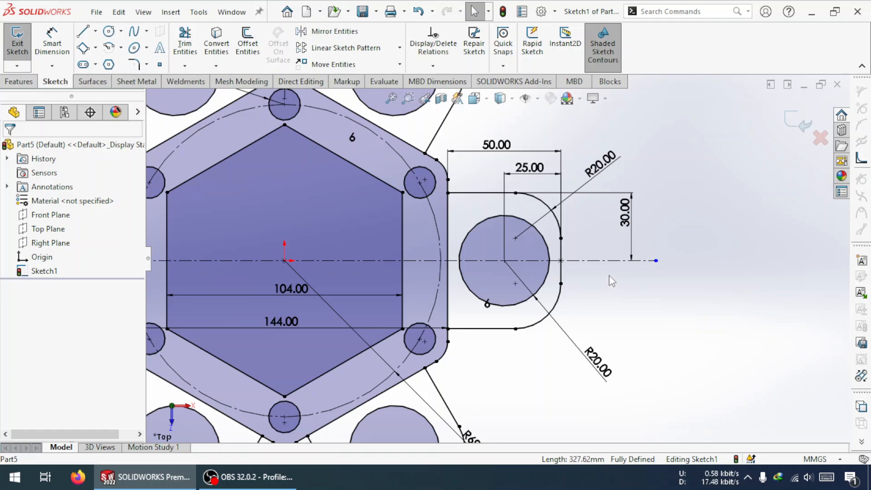
{"action": "scroll", "coordinate": [430, 260], "scroll_direction": "up", "scroll_amount": 5}
{"action": "scroll", "coordinate": [426, 258], "scroll_direction": "down", "scroll_amount": 3}
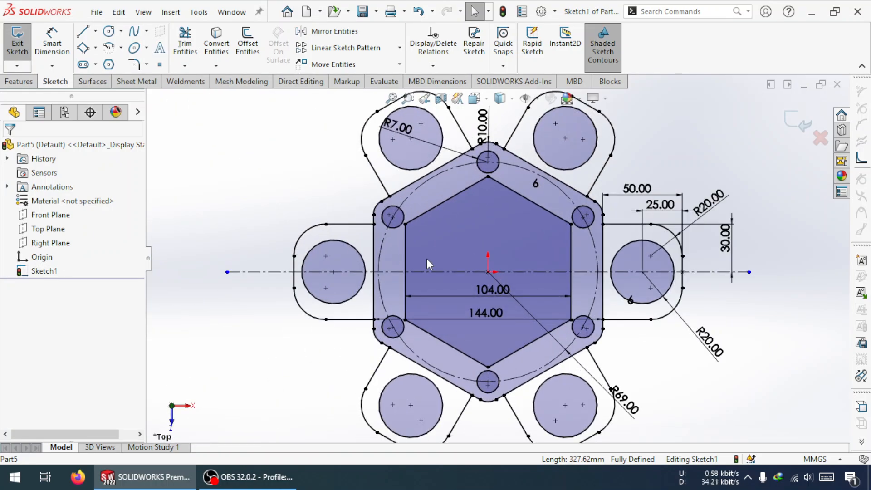
{"action": "scroll", "coordinate": [396, 235], "scroll_direction": "down", "scroll_amount": 3}
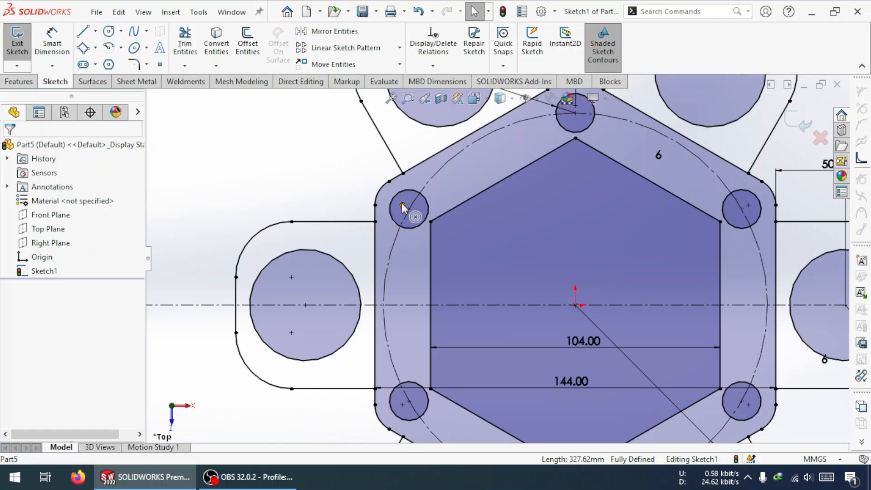
{"action": "left_click", "coordinate": [401, 203]}
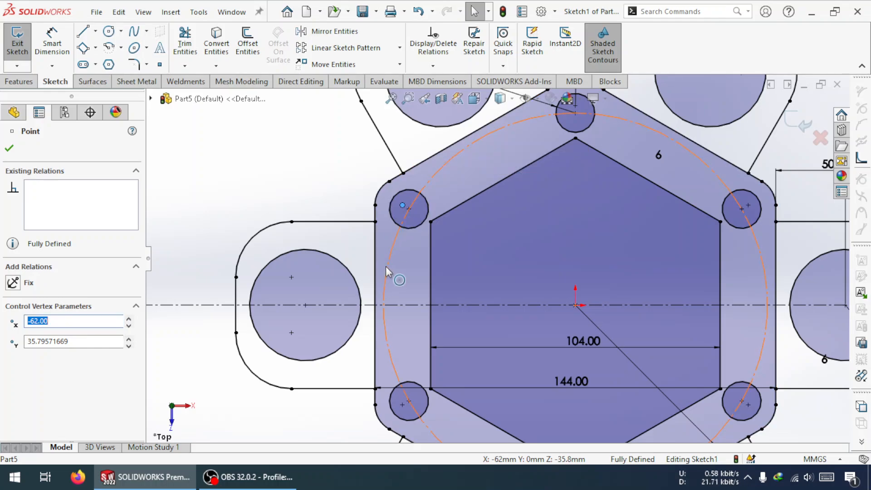
Shift the R10 radius dimension slightly away from the outer hexagon's top corner
{"action": "scroll", "coordinate": [499, 254], "scroll_direction": "up", "scroll_amount": 3}
{"action": "scroll", "coordinate": [567, 136], "scroll_direction": "down", "scroll_amount": 4}
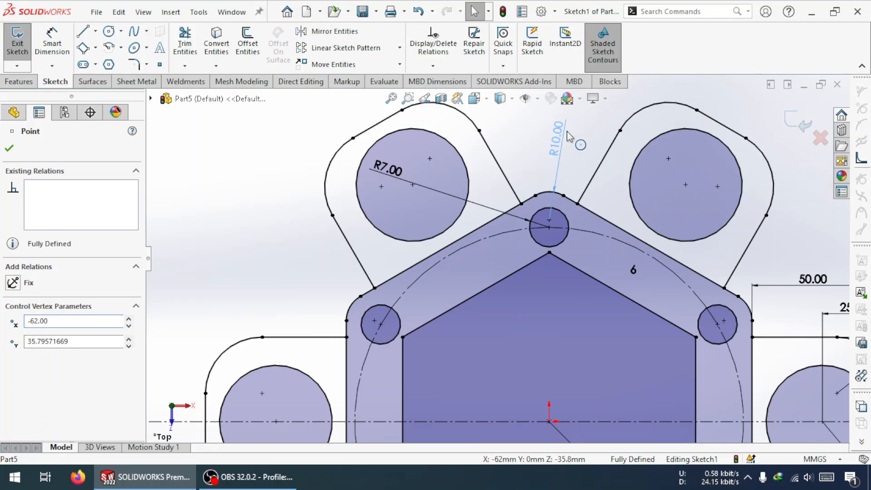
{"action": "left_click_drag", "start_coordinate": [567, 132], "coordinate": [574, 127]}
{"action": "key", "text": "Escape"}
Reposition the hexagon width dimensions, placing the 104 mm one above the origin and the 144 mm one just below it
{"action": "scroll", "coordinate": [448, 320], "scroll_direction": "up", "scroll_amount": 5}
{"action": "scroll", "coordinate": [495, 339], "scroll_direction": "down", "scroll_amount": 1}
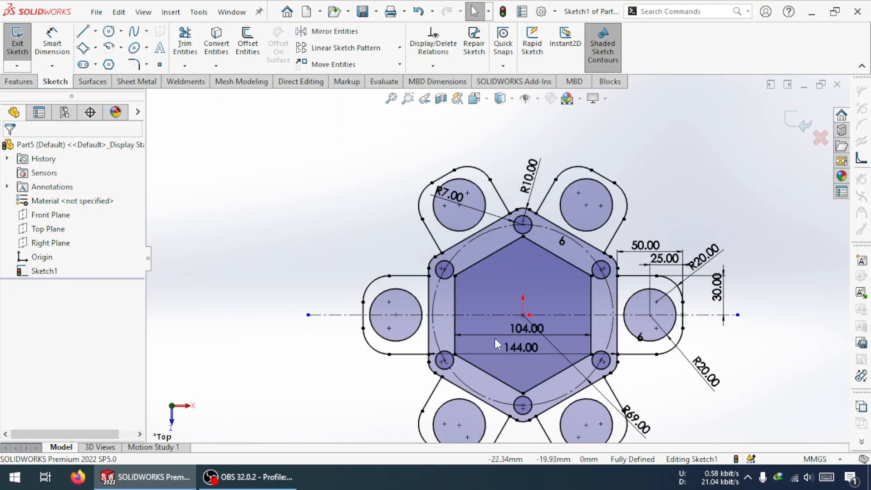
{"action": "scroll", "coordinate": [495, 338], "scroll_direction": "up", "scroll_amount": 1}
{"action": "scroll", "coordinate": [490, 228], "scroll_direction": "down", "scroll_amount": 2}
{"action": "scroll", "coordinate": [482, 222], "scroll_direction": "down", "scroll_amount": 2}
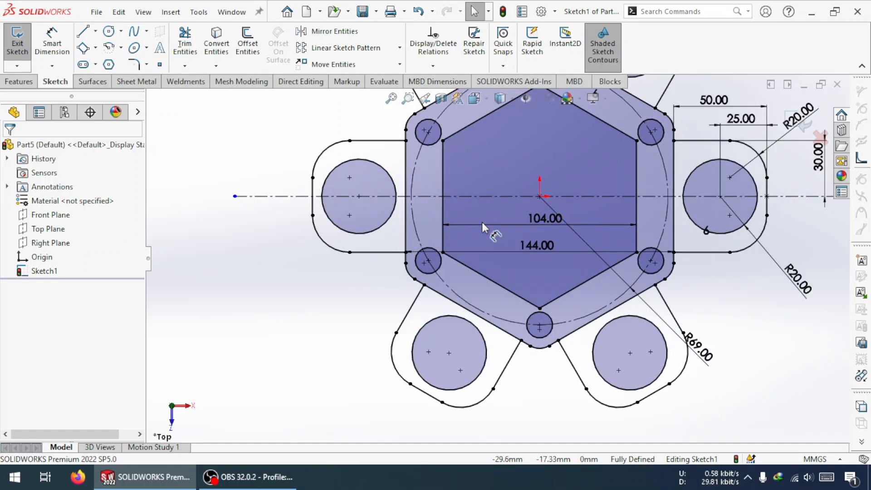
{"action": "left_click_drag", "start_coordinate": [542, 219], "coordinate": [544, 163]}
{"action": "left_click_drag", "start_coordinate": [540, 244], "coordinate": [548, 220]}
{"action": "key", "text": "Escape"}
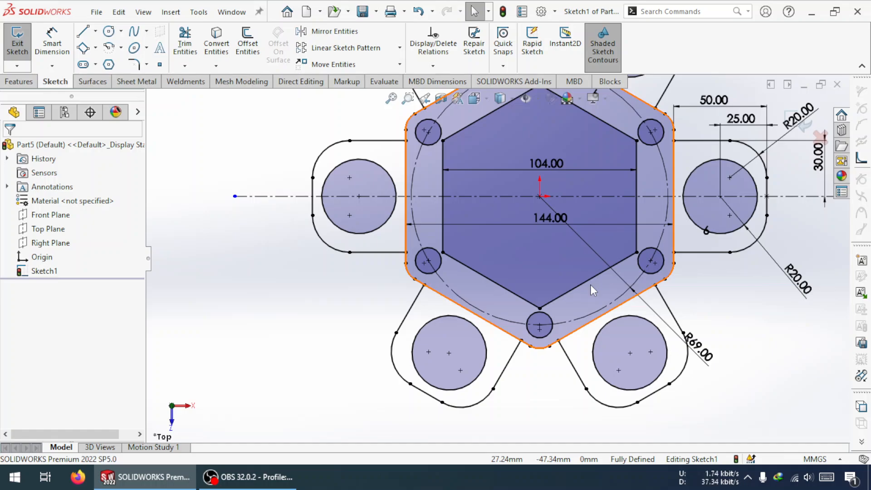
Review the complete dimensioned profile and select the outer hexagon's 144 mm width dimension
{"action": "scroll", "coordinate": [590, 284], "scroll_direction": "up", "scroll_amount": 3}
{"action": "scroll", "coordinate": [604, 223], "scroll_direction": "down", "scroll_amount": 1}
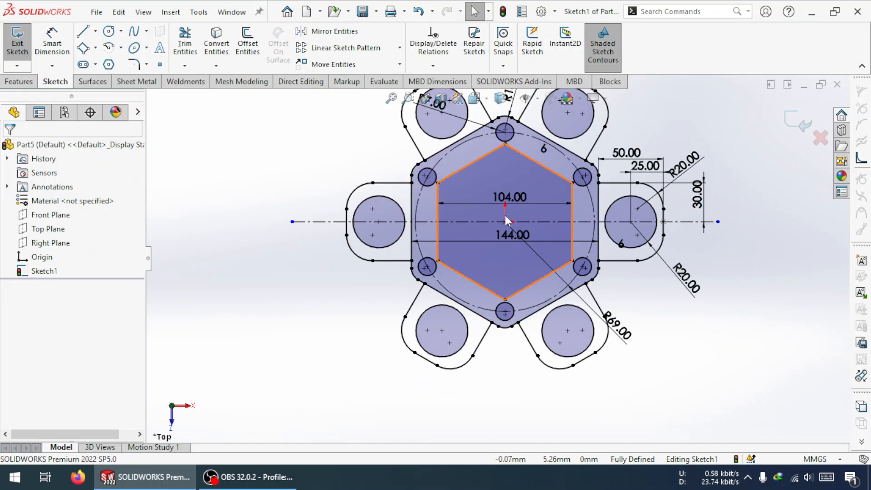
{"action": "scroll", "coordinate": [505, 215], "scroll_direction": "down", "scroll_amount": 3}
{"action": "scroll", "coordinate": [506, 230], "scroll_direction": "up", "scroll_amount": 3}
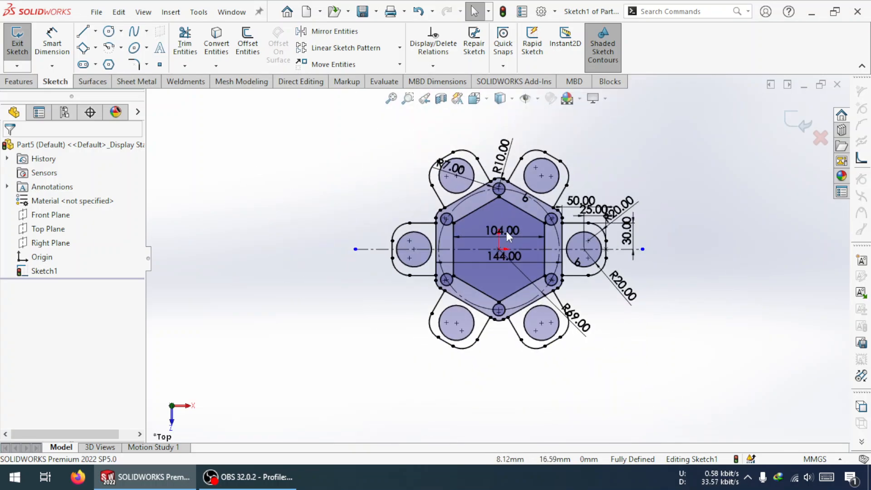
{"action": "scroll", "coordinate": [506, 231], "scroll_direction": "down", "scroll_amount": 2}
{"action": "left_click", "coordinate": [500, 288]}
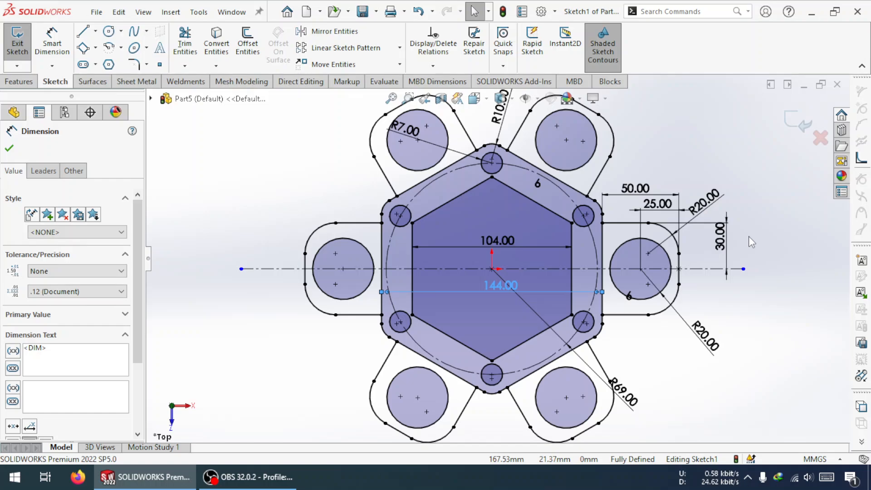
Measure the distance between the right extension's two horizontal edges without placing a dimension
{"action": "left_click", "coordinate": [52, 43]}
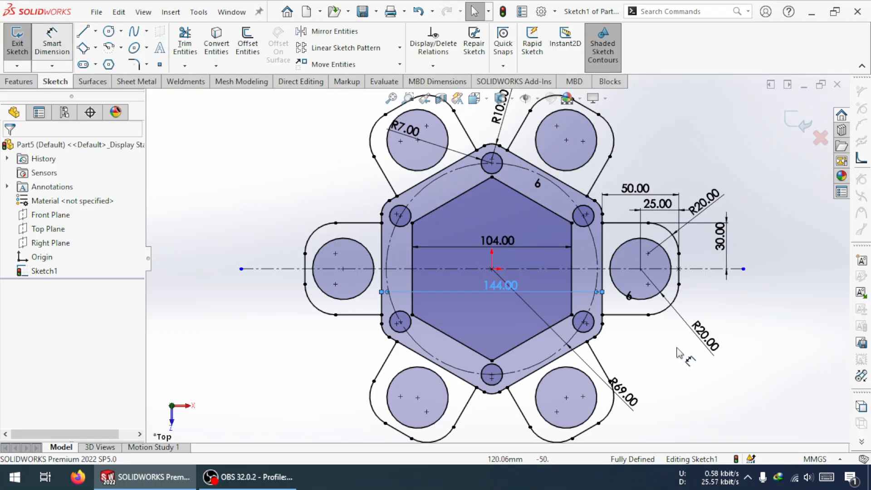
{"action": "left_click", "coordinate": [626, 315]}
{"action": "left_click", "coordinate": [632, 223]}
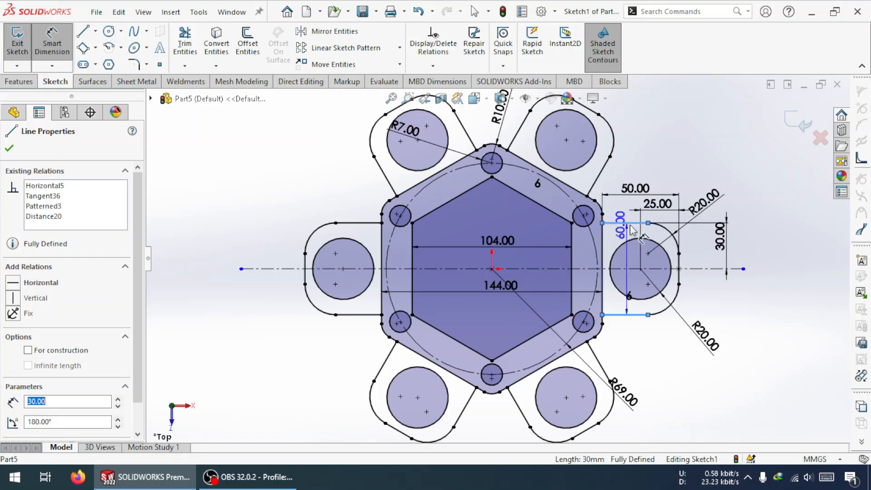
{"action": "key", "text": "Escape"}
{"action": "key", "text": "Escape"}
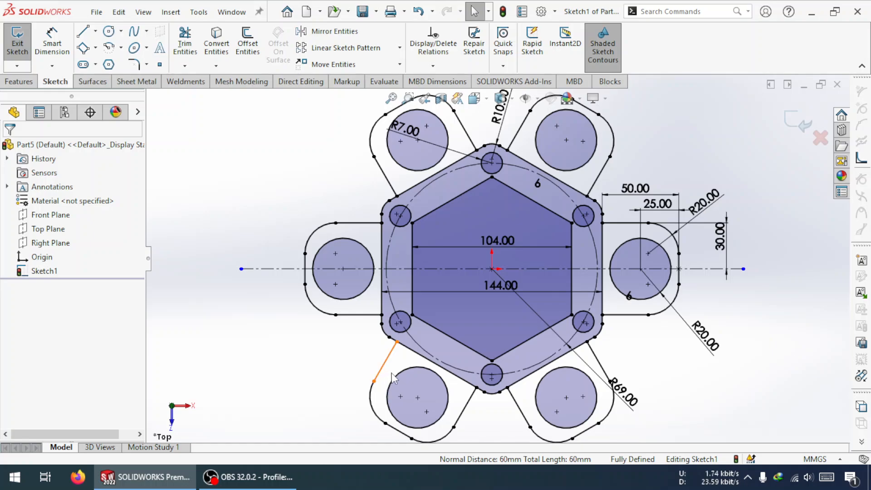
{"action": "scroll", "coordinate": [392, 372], "scroll_direction": "up", "scroll_amount": 2}
{"action": "scroll", "coordinate": [591, 276], "scroll_direction": "down", "scroll_amount": 2}
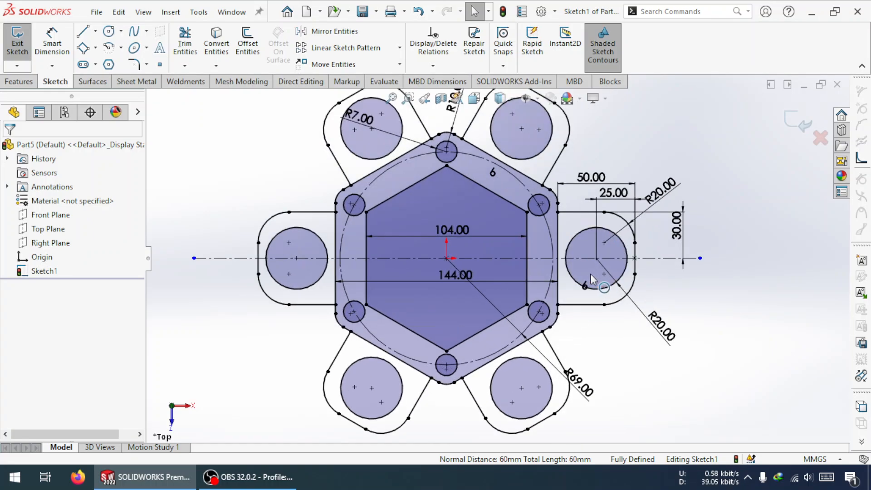
Try deleting the R20 radius dimension of the right extension's circle, and undo the deletion
{"action": "left_click", "coordinate": [668, 342]}
{"action": "key", "text": "Delete"}
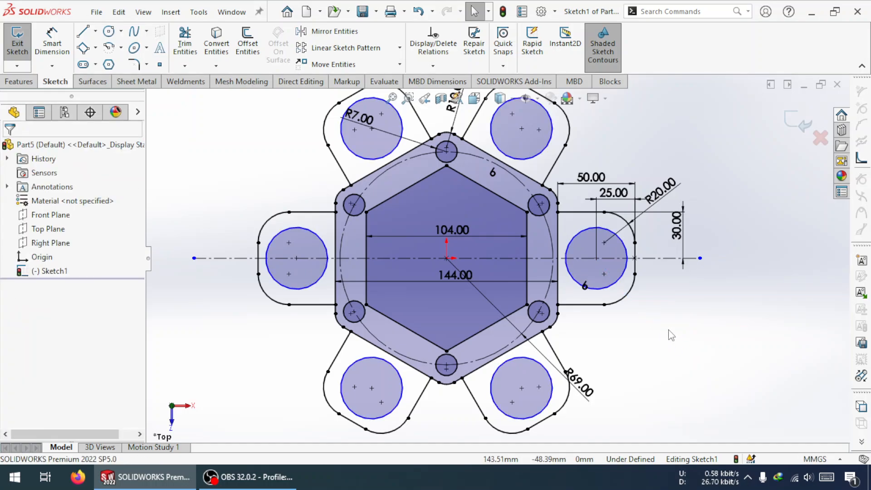
{"action": "left_click", "coordinate": [659, 196]}
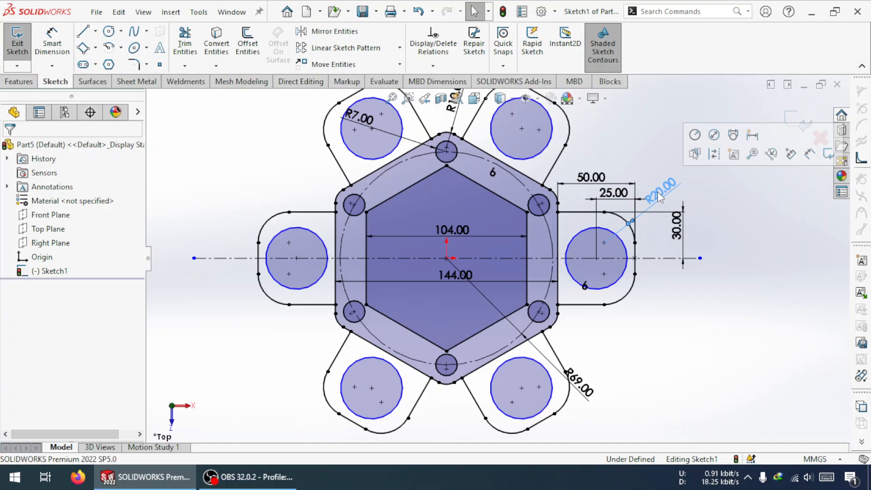
{"action": "key", "text": "ctrl+z"}
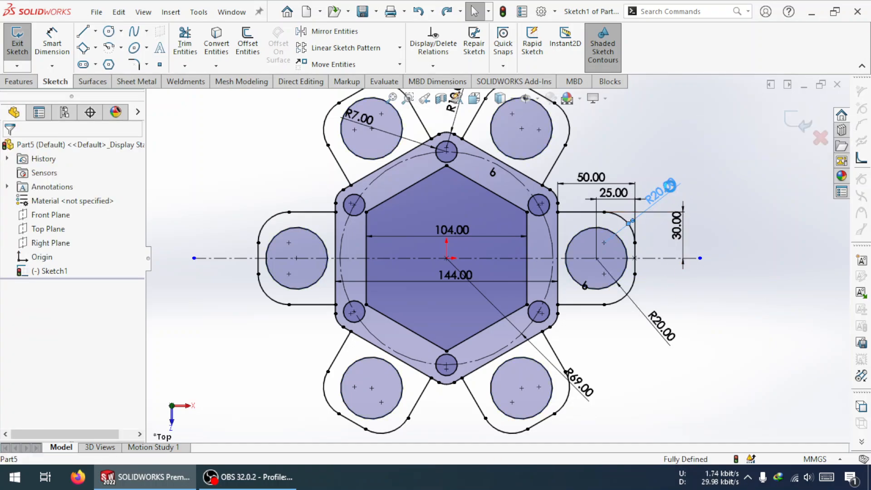
Delete the right extension's R20 fillet dimension and move its lower fillet centre towards the circle's centre
{"action": "key", "text": "Delete"}
{"action": "scroll", "coordinate": [618, 236], "scroll_direction": "down", "scroll_amount": 5}
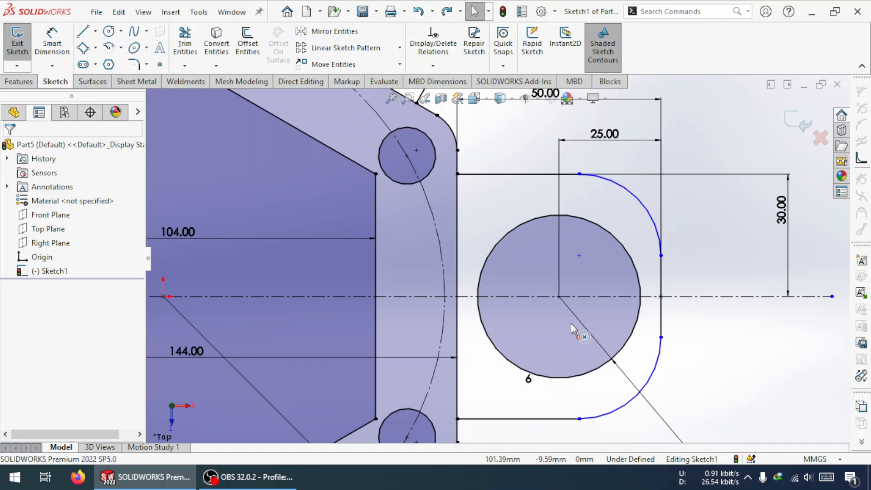
{"action": "mouse_move", "coordinate": [572, 328]}
{"action": "left_mouse_down"}
{"action": "mouse_move", "coordinate": [557, 293]}
{"action": "mouse_move", "coordinate": [561, 313]}
{"action": "left_mouse_up"}
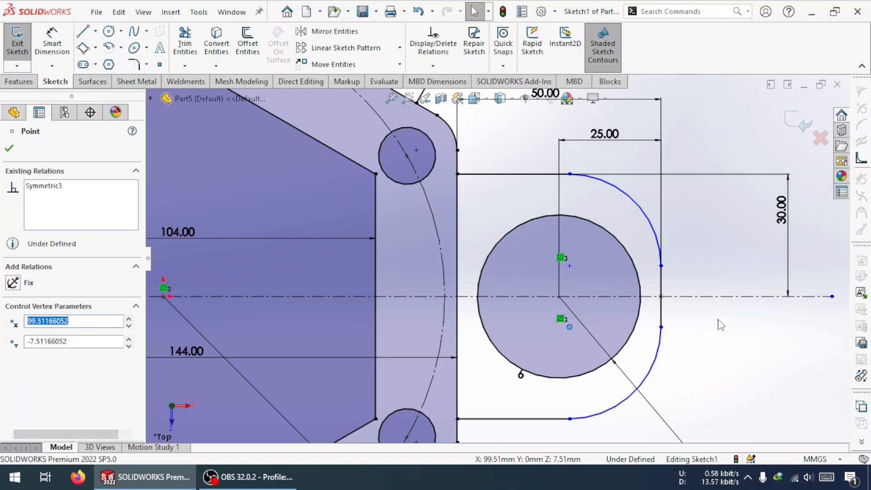
Delete the short vertical end line of the right extension despite its associated dimensions and pattern reference
{"action": "left_click", "coordinate": [661, 311]}
{"action": "key", "text": "Delete"}
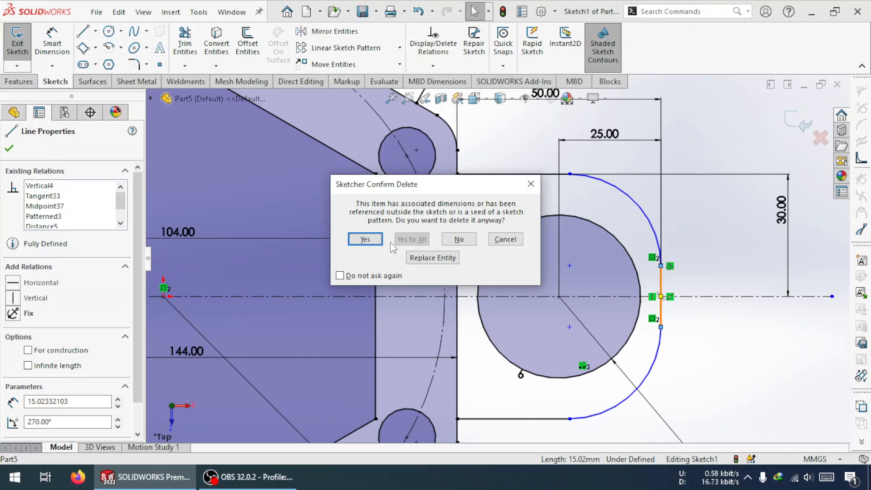
{"action": "left_click", "coordinate": [379, 239]}
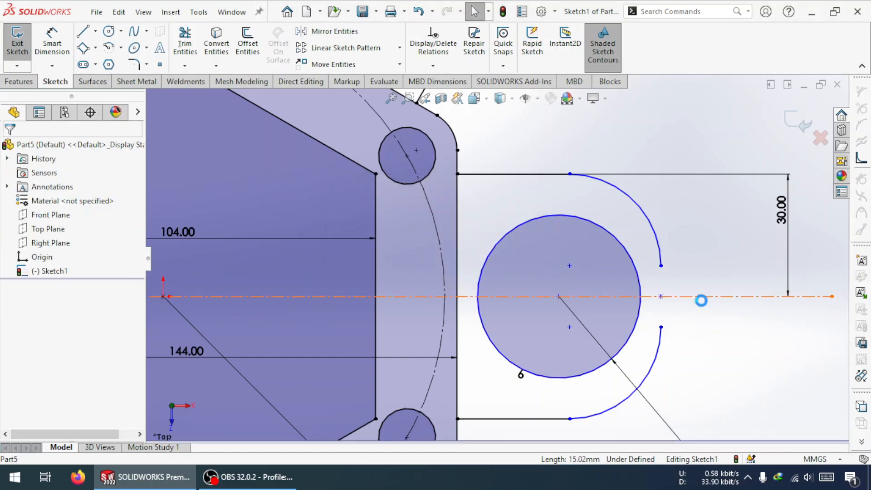
Try to align the right extension's two fillet centres with its circle centre using vertical and horizontal relations
{"action": "left_click", "coordinate": [661, 266]}
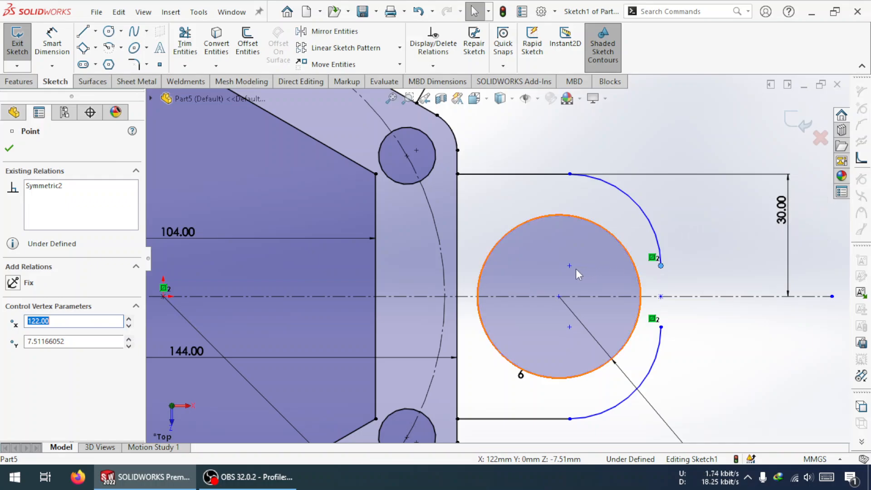
{"action": "left_click", "coordinate": [558, 296], "text": "ctrl"}
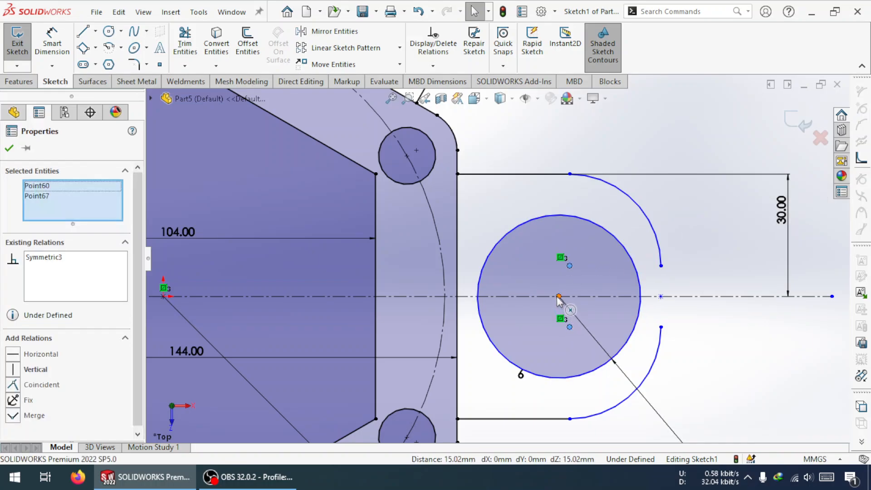
{"action": "left_click", "coordinate": [559, 296], "text": "ctrl"}
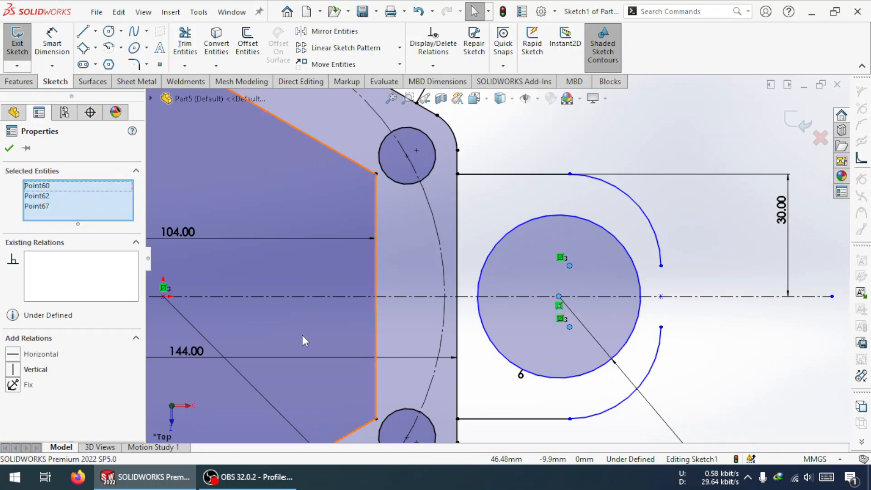
{"action": "left_click", "coordinate": [13, 369]}
{"action": "left_click", "coordinate": [9, 355]}
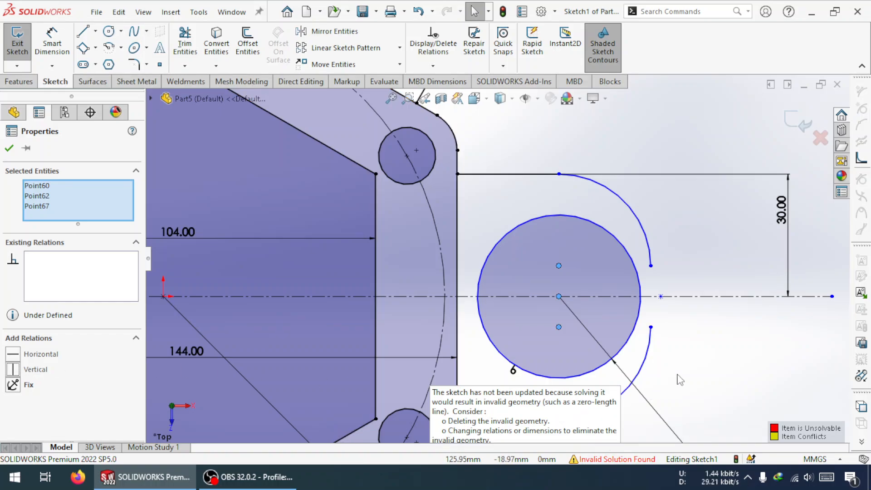
{"action": "key", "text": "ctrl+z"}
{"action": "key", "text": "ctrl+z"}
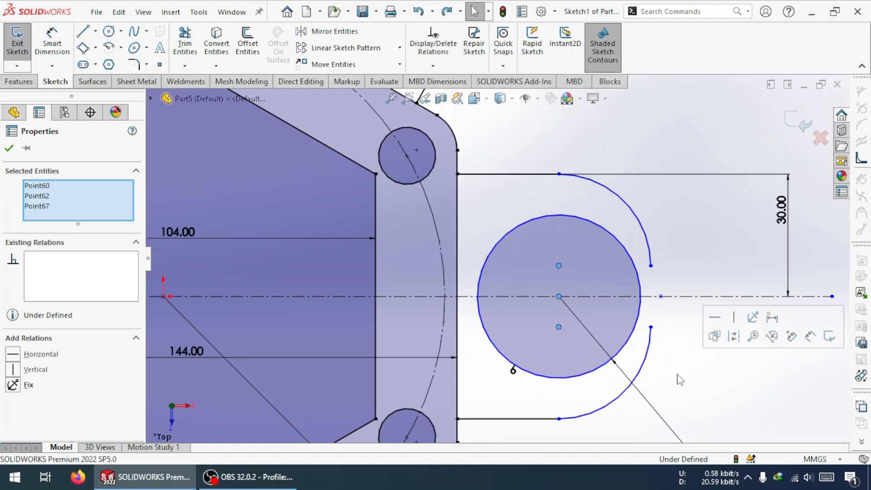
{"action": "key", "text": "Escape"}
Try to make the lower fillet centre coincident and horizontal with the right extension's circle centre
{"action": "left_click", "coordinate": [564, 329]}
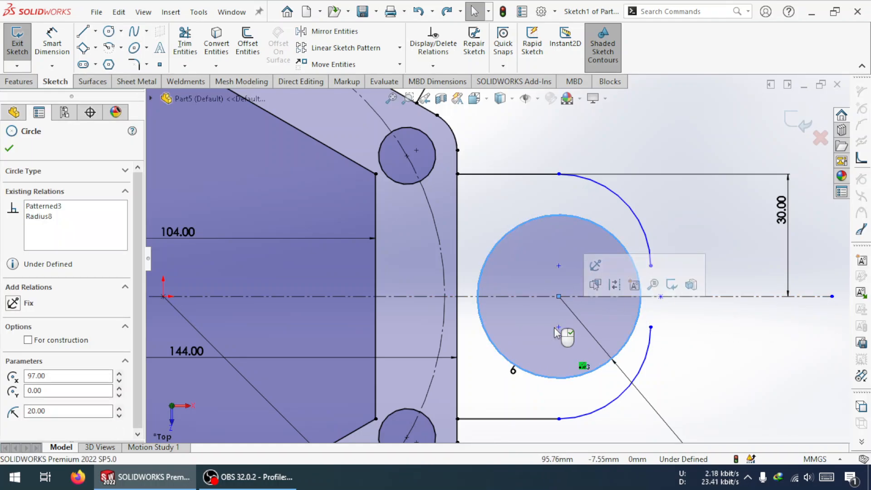
{"action": "left_click", "coordinate": [559, 297], "text": "ctrl"}
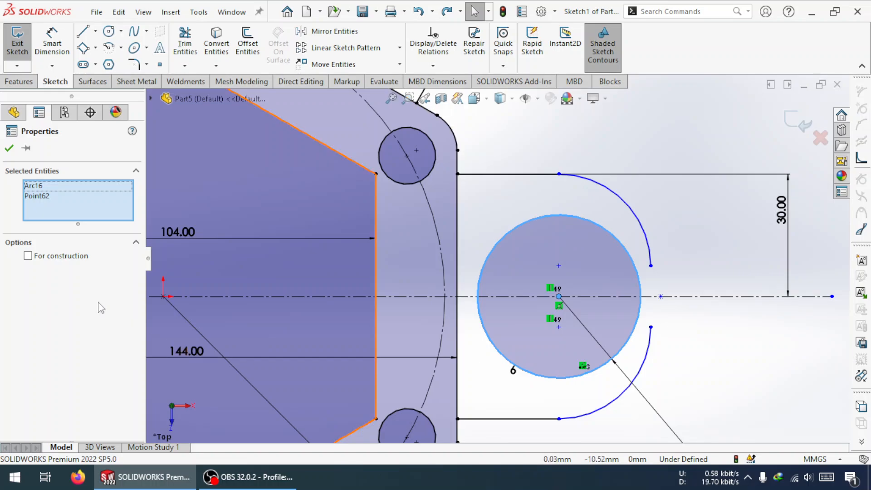
{"action": "left_click", "coordinate": [773, 375]}
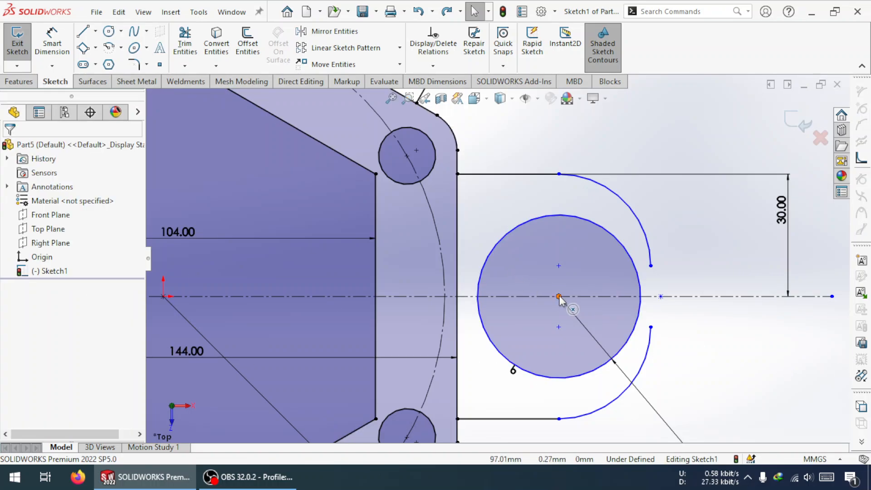
{"action": "left_click", "coordinate": [559, 328]}
{"action": "left_click", "coordinate": [559, 297], "text": "ctrl"}
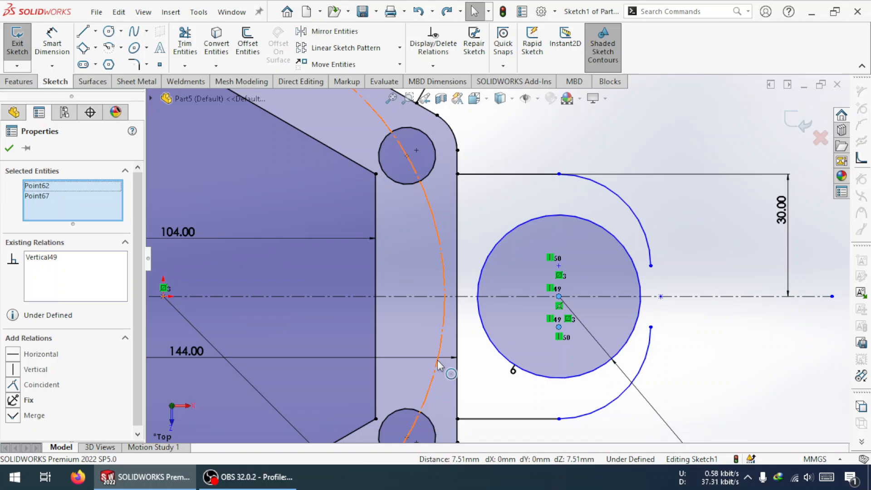
{"action": "left_click", "coordinate": [13, 385]}
{"action": "key", "text": "ctrl+z"}
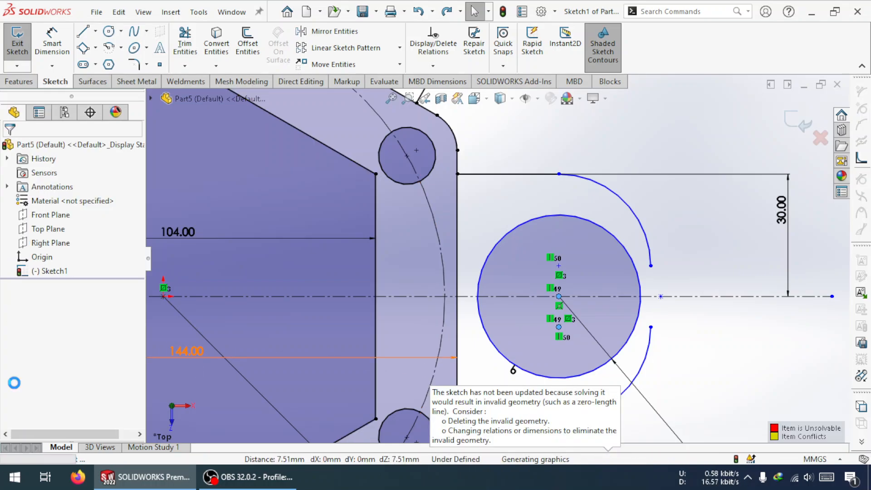
{"action": "left_click", "coordinate": [16, 356]}
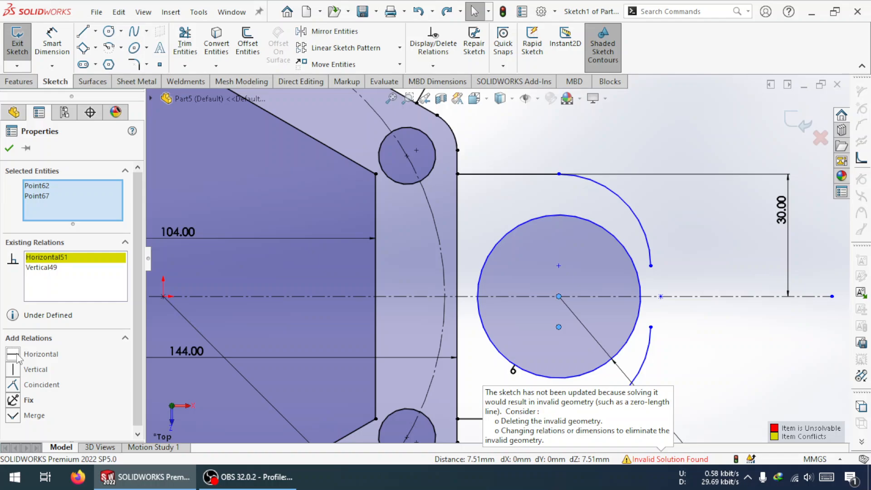
Undo the relation, line and dimension changes on the right extension back to its R20 fillets
{"action": "key", "text": "ctrl+z"}
{"action": "key", "text": "ctrl+z"}
{"action": "key", "text": "ctrl+z"}
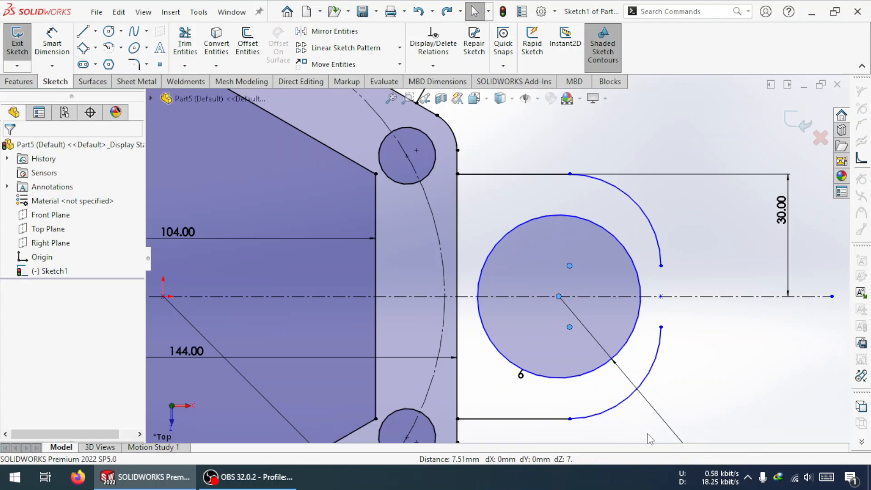
{"action": "key", "text": "ctrl+z"}
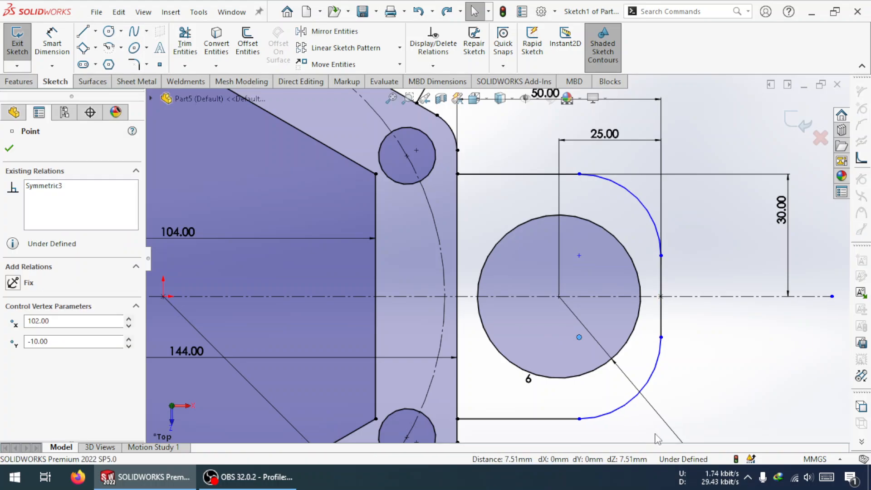
{"action": "key", "text": "ctrl+z"}
{"action": "scroll", "coordinate": [706, 408], "scroll_direction": "up", "scroll_amount": 6}
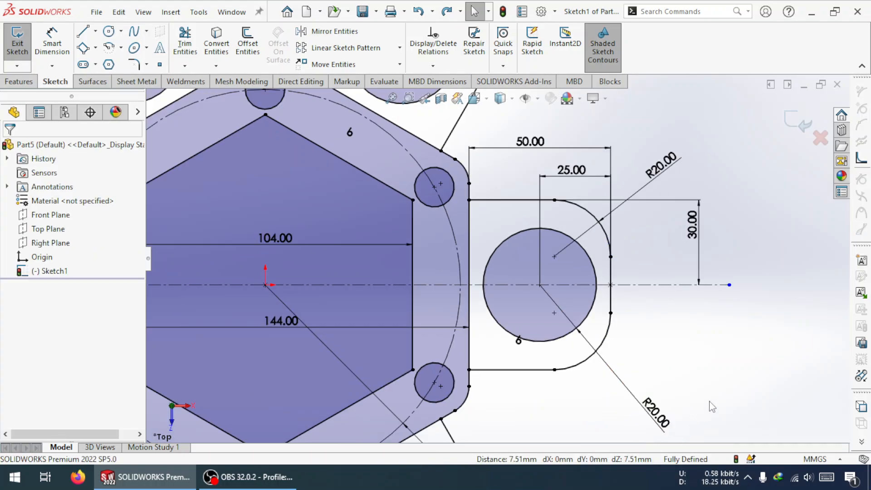
Measure the overall width between the left and right extensions' vertical end edges without placing a dimension
{"action": "scroll", "coordinate": [505, 283], "scroll_direction": "down", "scroll_amount": 4}
{"action": "scroll", "coordinate": [350, 308], "scroll_direction": "up", "scroll_amount": 5}
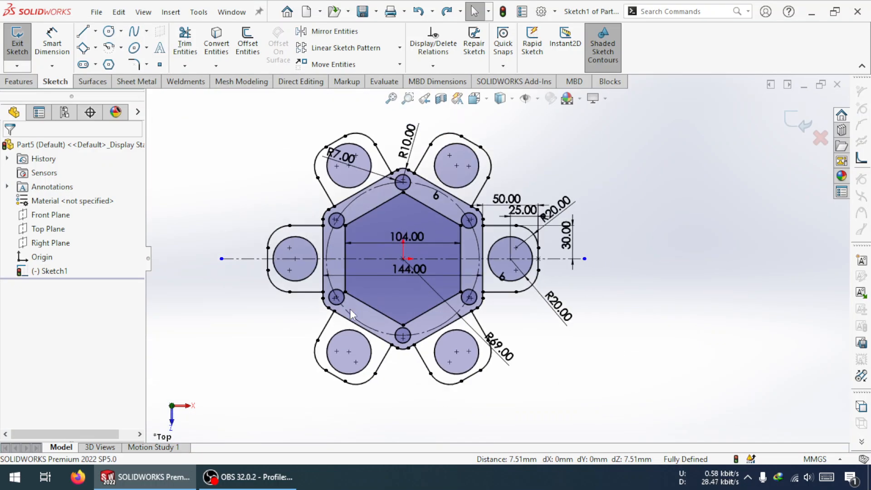
{"action": "scroll", "coordinate": [384, 263], "scroll_direction": "down", "scroll_amount": 2}
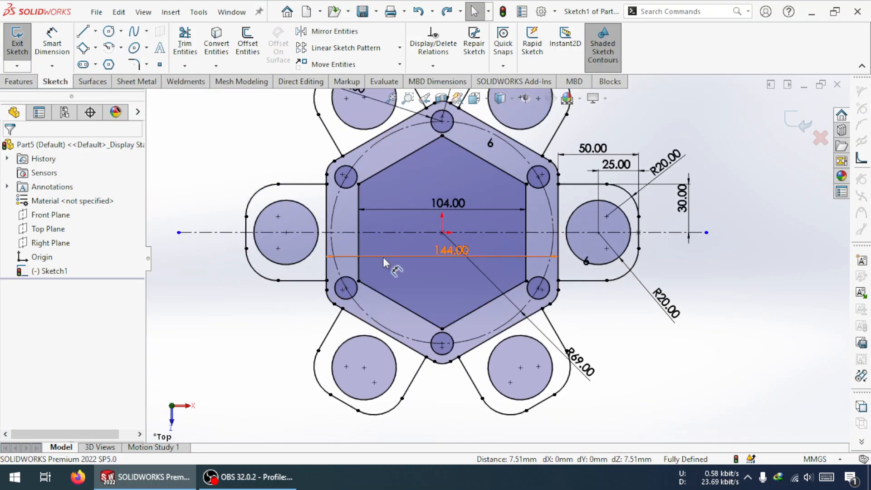
{"action": "scroll", "coordinate": [309, 242], "scroll_direction": "down", "scroll_amount": 1}
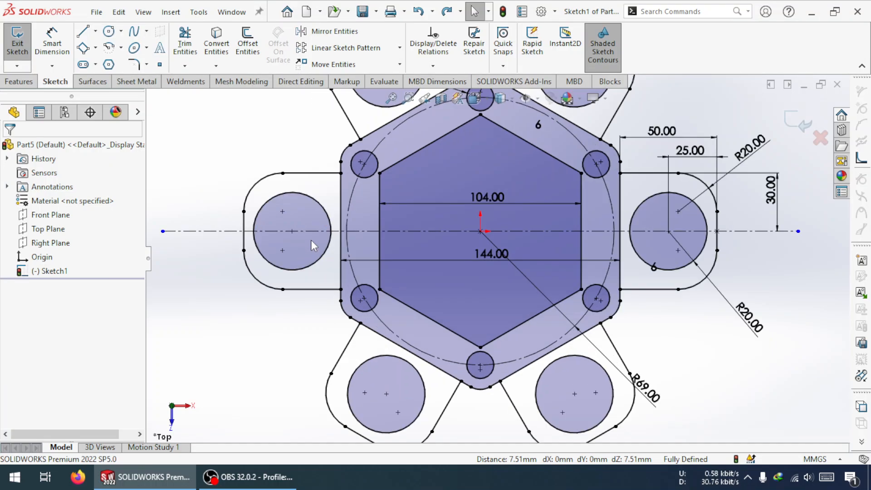
{"action": "scroll", "coordinate": [473, 341], "scroll_direction": "up", "scroll_amount": 1}
{"action": "scroll", "coordinate": [473, 341], "scroll_direction": "up", "scroll_amount": 1}
{"action": "scroll", "coordinate": [473, 341], "scroll_direction": "down", "scroll_amount": 1}
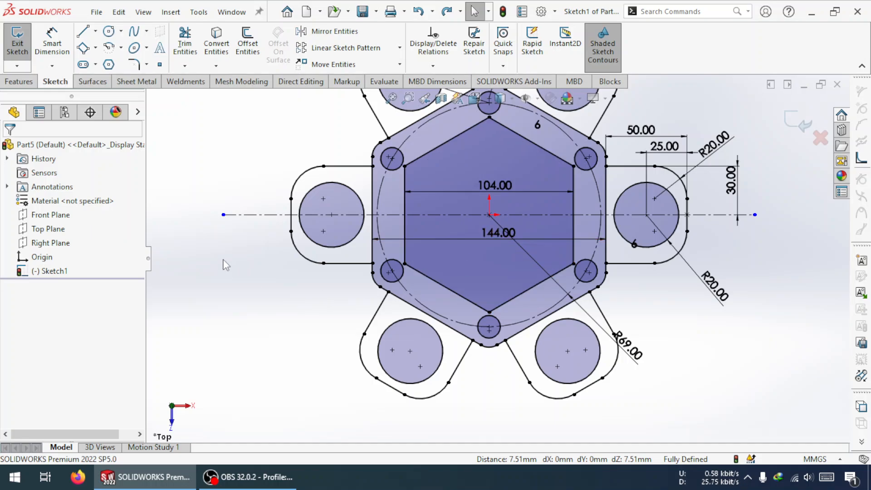
{"action": "left_click", "coordinate": [56, 44]}
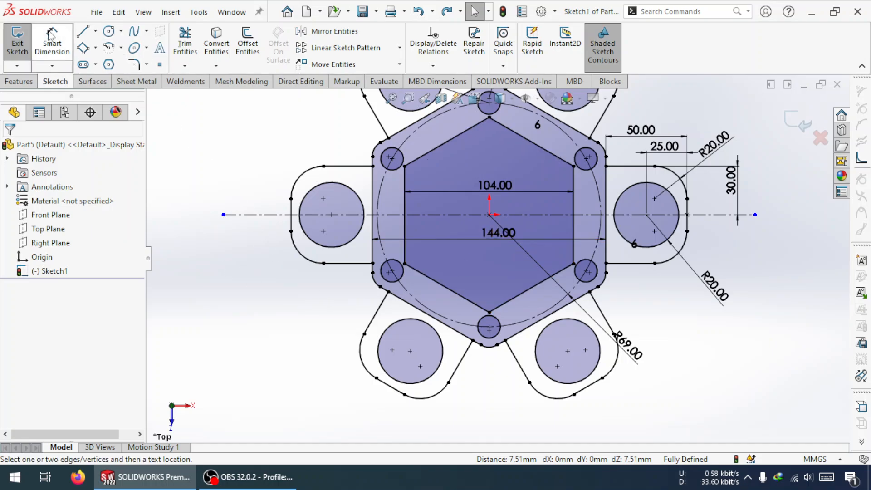
{"action": "left_click", "coordinate": [290, 227]}
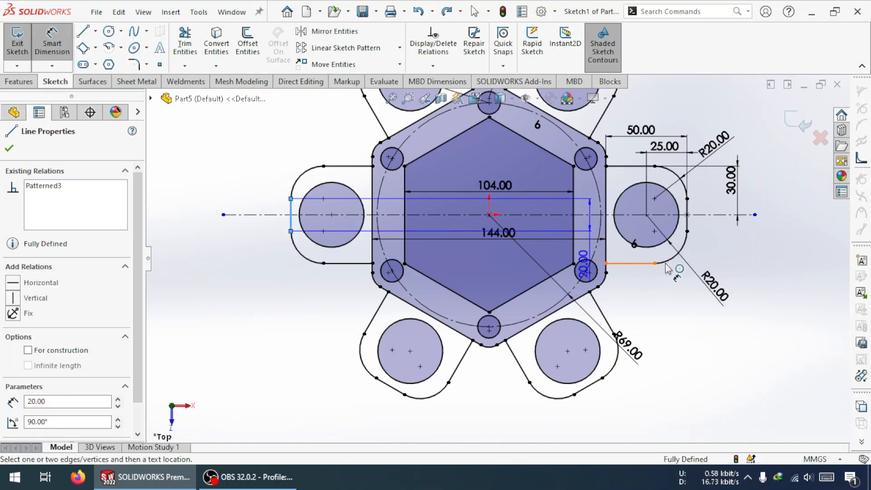
{"action": "left_click", "coordinate": [688, 229]}
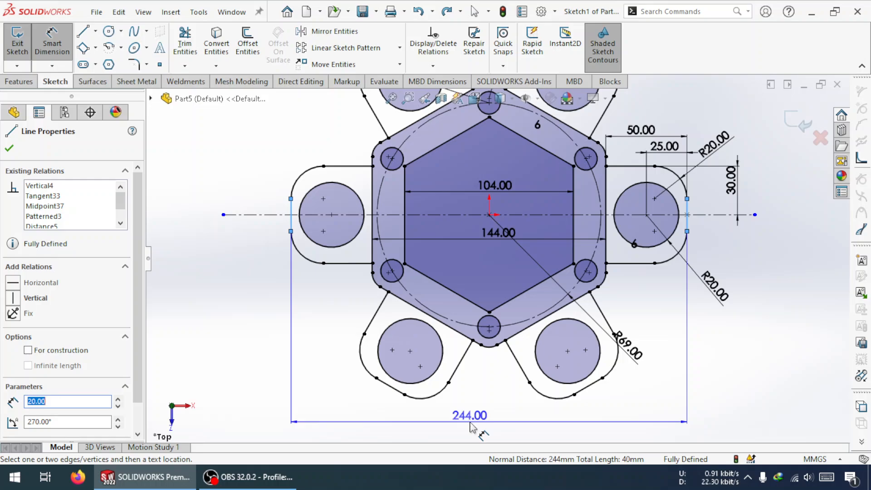
{"action": "key", "text": "Escape"}
{"action": "key", "text": "Escape"}
Examine the dimensioned profile as a whole and the R7 hole and R10 corner at the outer hexagon's top
{"action": "scroll", "coordinate": [485, 268], "scroll_direction": "up", "scroll_amount": 3}
{"action": "scroll", "coordinate": [481, 208], "scroll_direction": "down", "scroll_amount": 2}
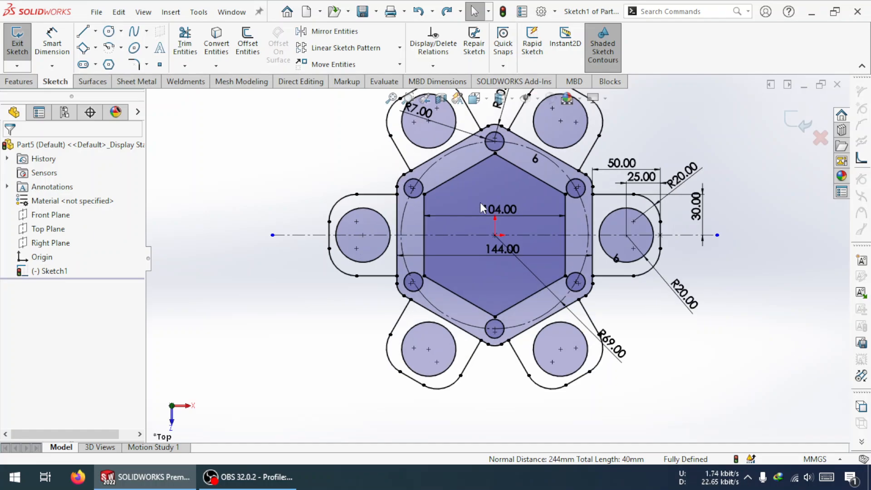
{"action": "scroll", "coordinate": [414, 208], "scroll_direction": "down", "scroll_amount": 2}
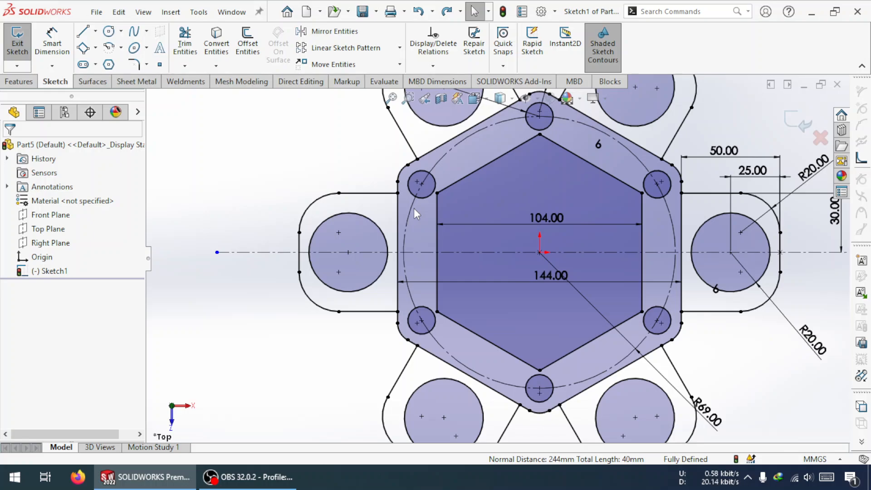
{"action": "key", "text": "f"}
{"action": "scroll", "coordinate": [542, 159], "scroll_direction": "down", "scroll_amount": 3}
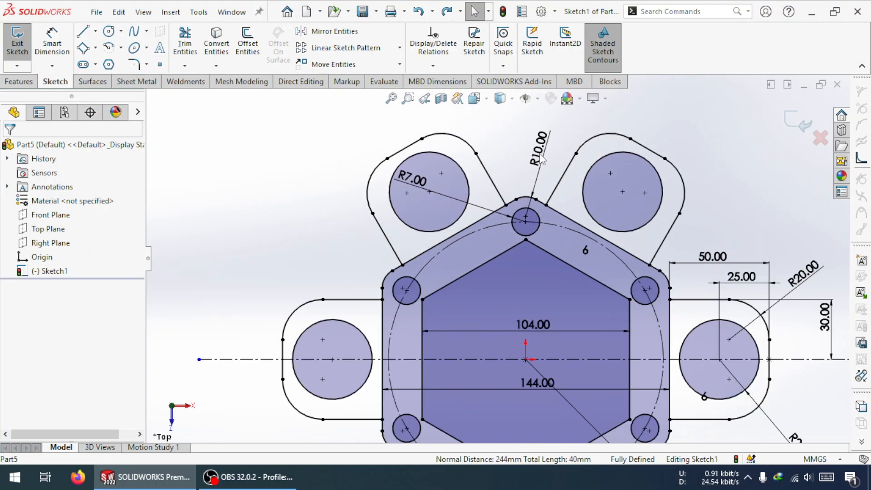
Reposition the R10 corner dimension slightly higher above the profile and the R69 bolt-circle dimension into the gap between the right and lower-right extensions
{"action": "left_click_drag", "start_coordinate": [542, 159], "coordinate": [538, 141]}
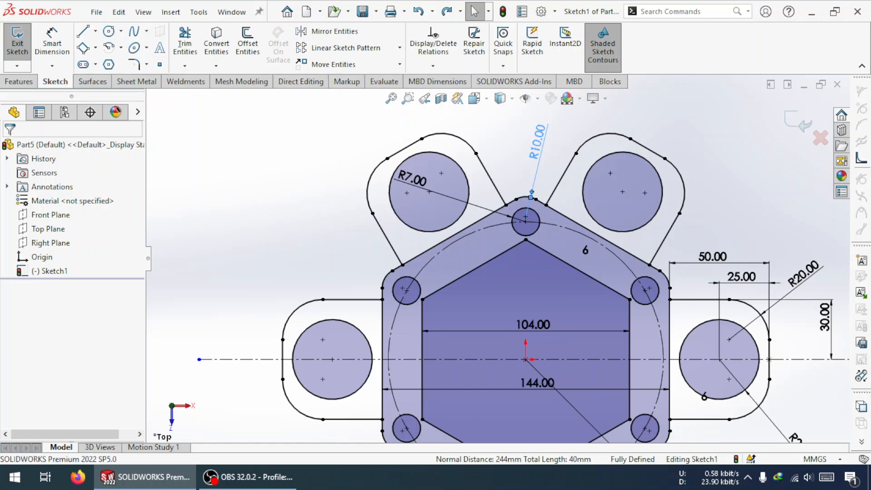
{"action": "left_click", "coordinate": [540, 151]}
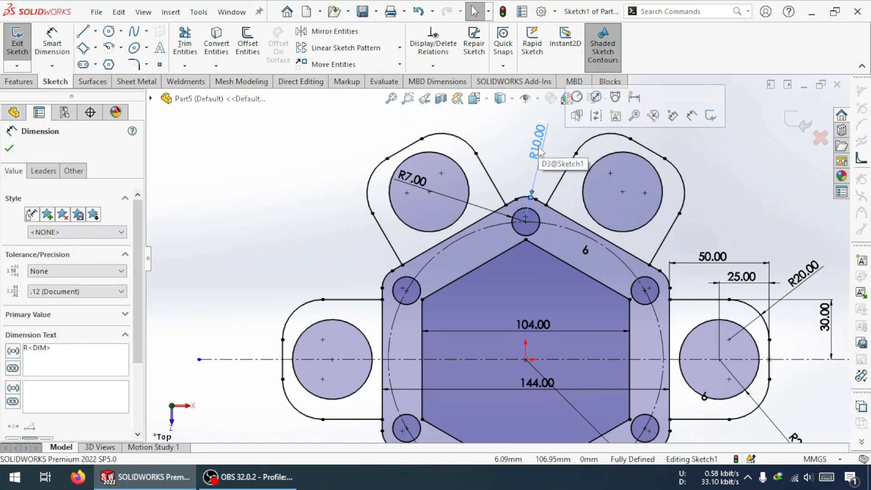
{"action": "scroll", "coordinate": [681, 253], "scroll_direction": "up", "scroll_amount": 4}
{"action": "scroll", "coordinate": [625, 353], "scroll_direction": "down", "scroll_amount": 4}
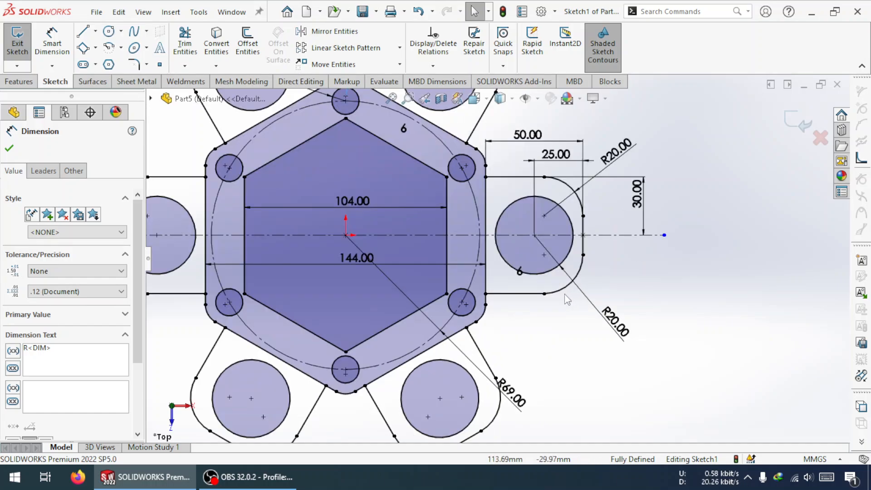
{"action": "left_click_drag", "start_coordinate": [514, 400], "coordinate": [544, 355]}
{"action": "left_click", "coordinate": [558, 330]}
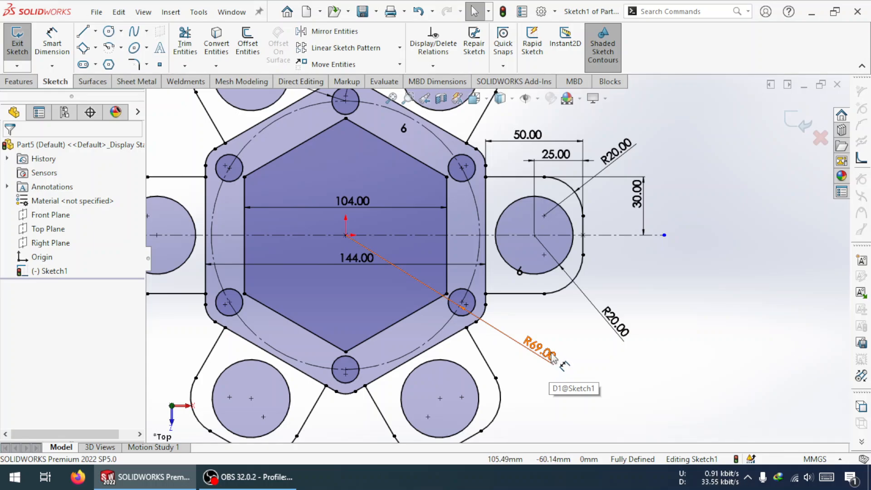
Review the dimension layout across the whole profile, including the hexagons, hole circle and right extension
{"action": "scroll", "coordinate": [345, 269], "scroll_direction": "up", "scroll_amount": 3}
{"action": "scroll", "coordinate": [354, 254], "scroll_direction": "down", "scroll_amount": 2}
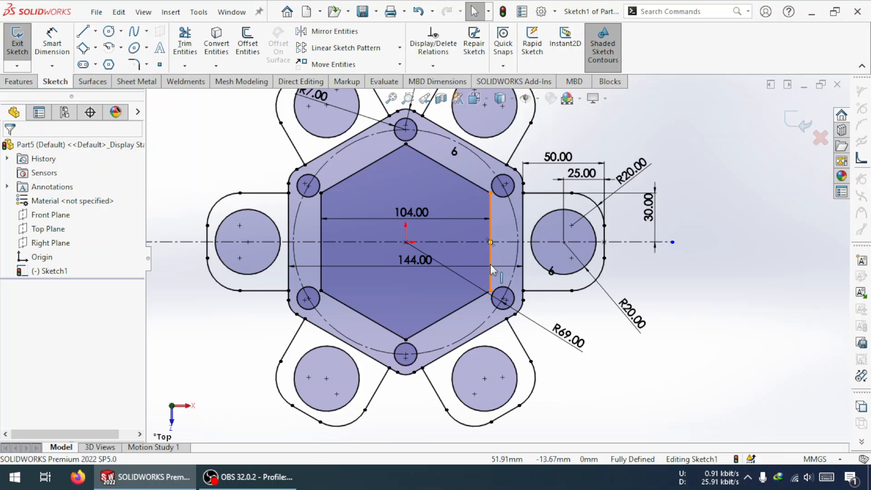
{"action": "scroll", "coordinate": [490, 265], "scroll_direction": "up", "scroll_amount": 1}
{"action": "scroll", "coordinate": [377, 211], "scroll_direction": "up", "scroll_amount": 2}
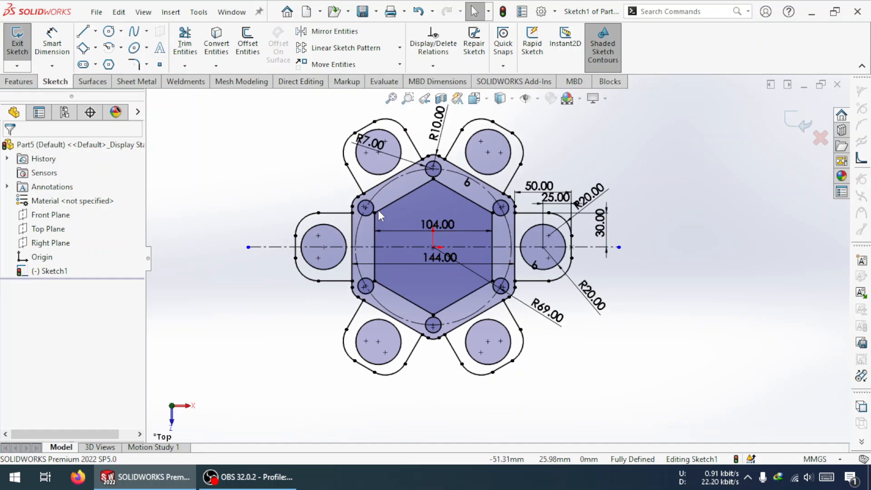
{"action": "scroll", "coordinate": [381, 200], "scroll_direction": "down", "scroll_amount": 2}
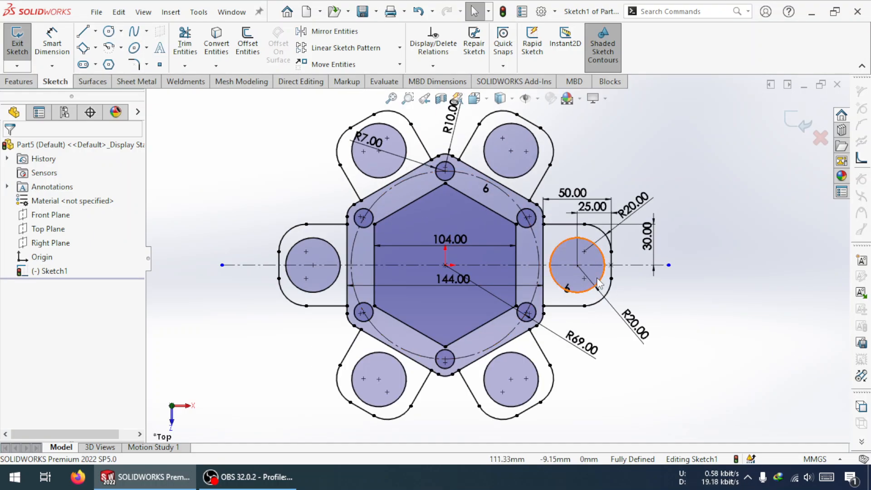
{"action": "scroll", "coordinate": [659, 363], "scroll_direction": "up", "scroll_amount": 2}
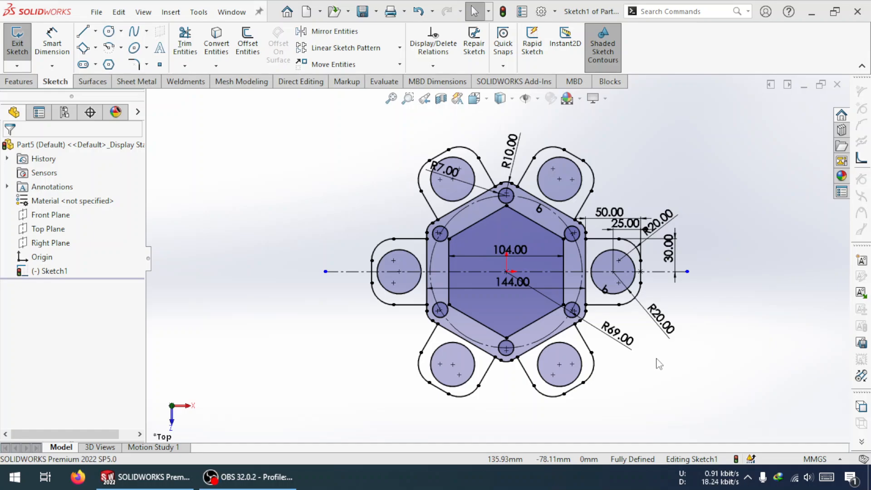
{"action": "scroll", "coordinate": [507, 224], "scroll_direction": "down", "scroll_amount": 3}
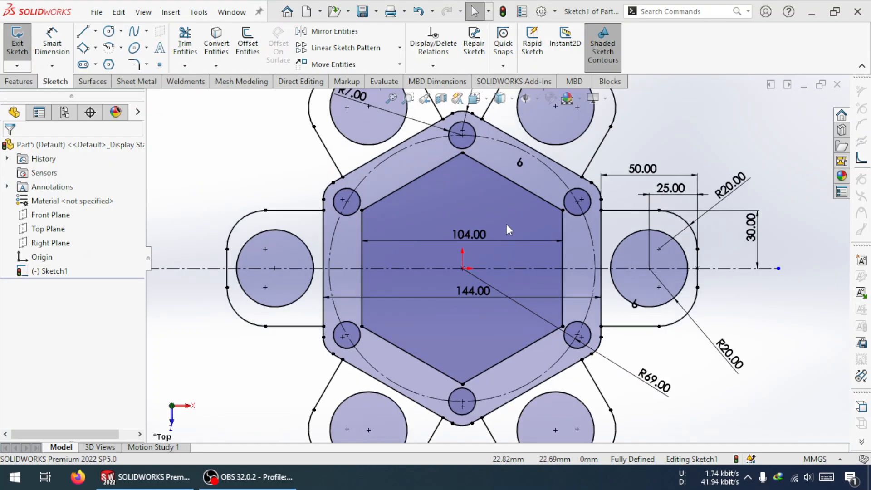